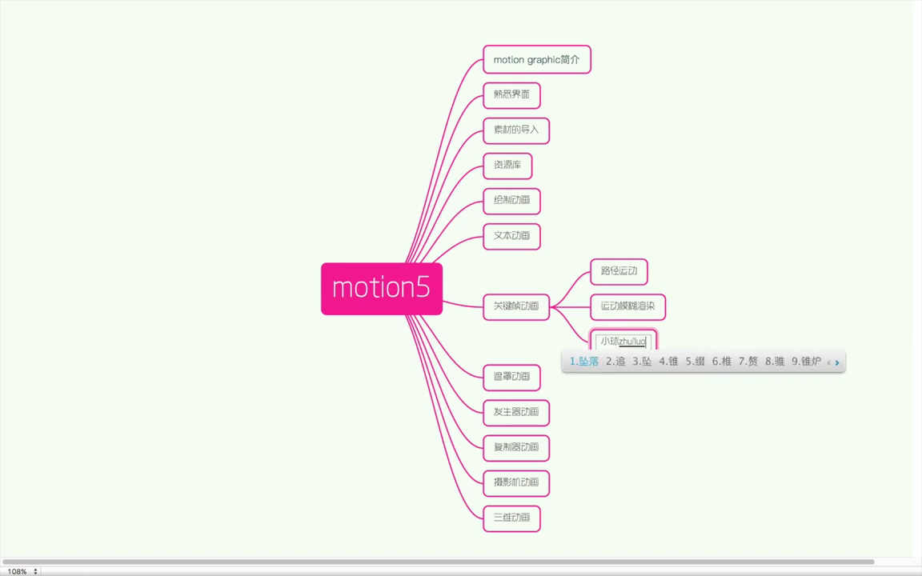
- Finish naming the third subtopic under 关键帧动画 as 小球坠落动画
{"action": "key", "text": "space"}
{"action": "type", "text": "donghua"}
{"action": "key", "text": "space"}
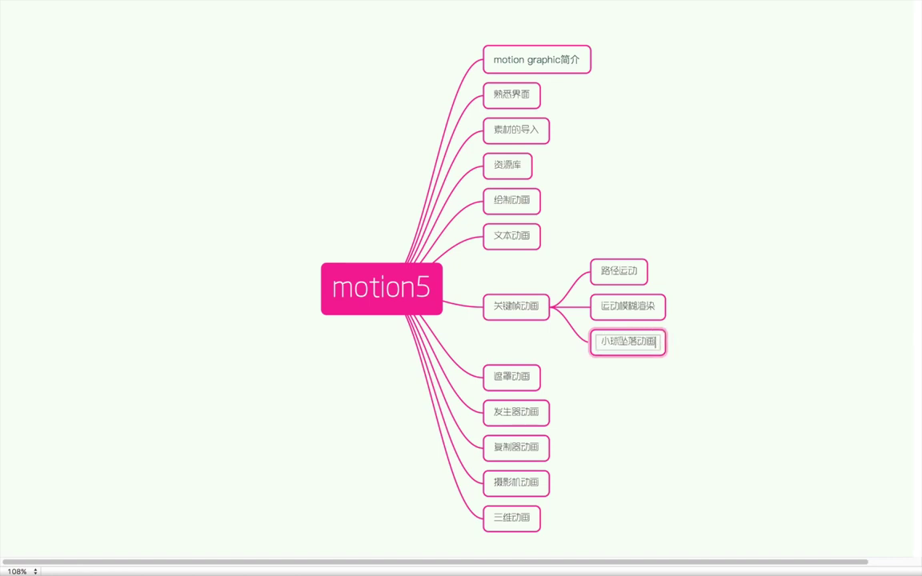
{"action": "key", "text": "Return"}
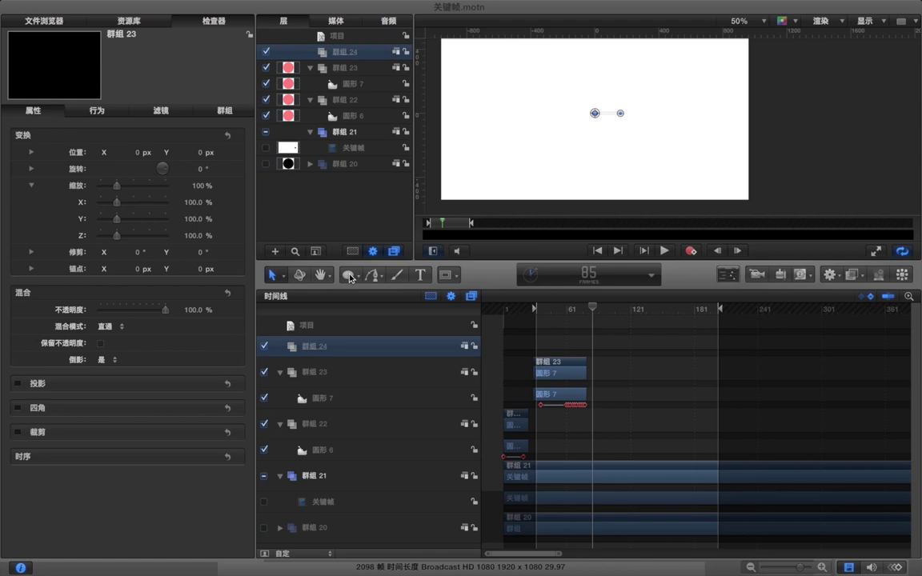
- Switch to Motion and draw a small circle in 群组 24, centred at about X -749 px, Y 0 px
{"action": "left_click", "coordinate": [350, 278]}
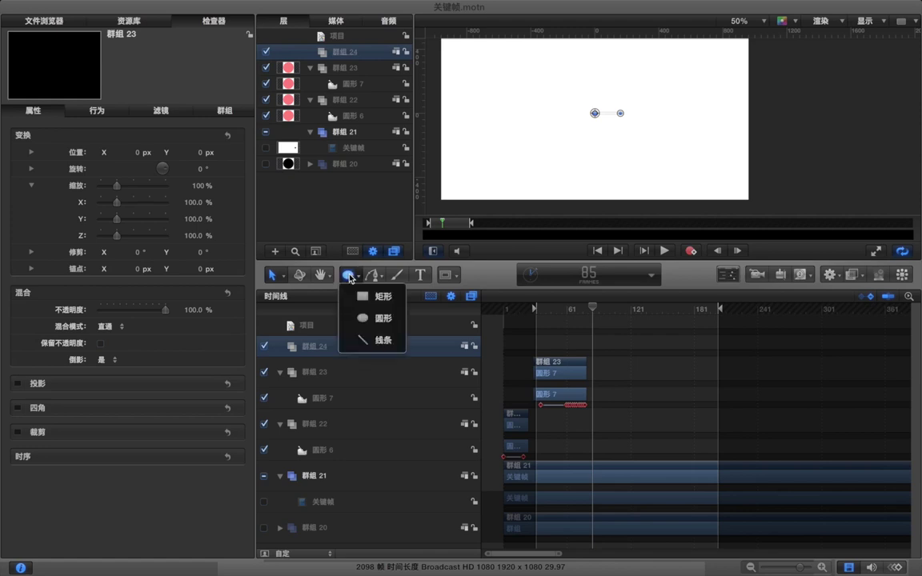
{"action": "left_click", "coordinate": [374, 319]}
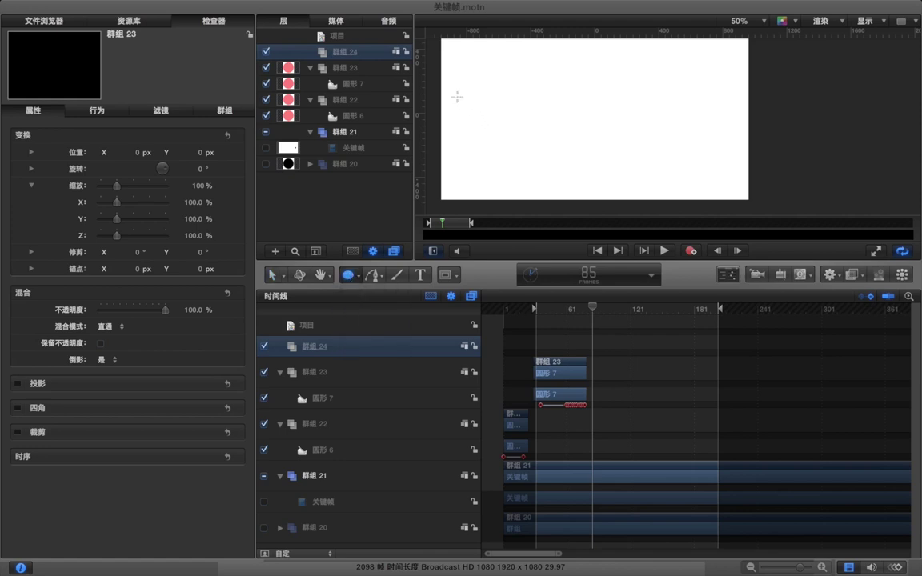
{"action": "left_click_drag", "start_coordinate": [474, 117], "coordinate": [487, 127]}
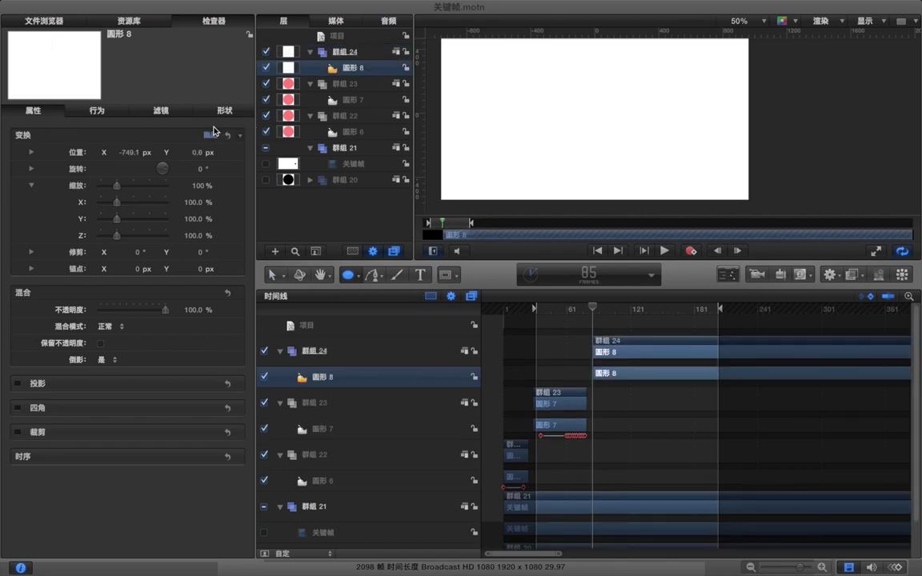
- Set the new circle's fill colour to 橙红色
{"action": "left_click", "coordinate": [217, 113]}
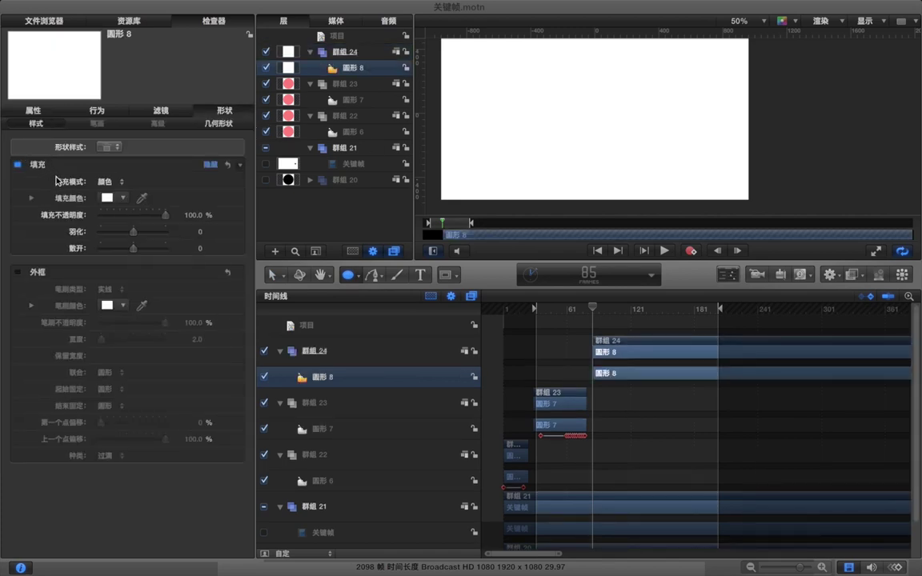
{"action": "left_click", "coordinate": [107, 199]}
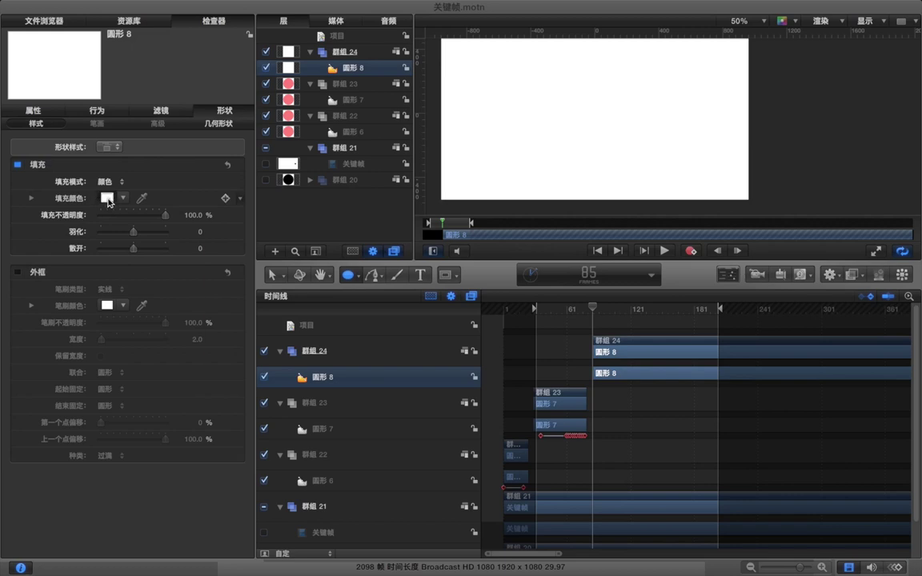
{"action": "left_click", "coordinate": [220, 356]}
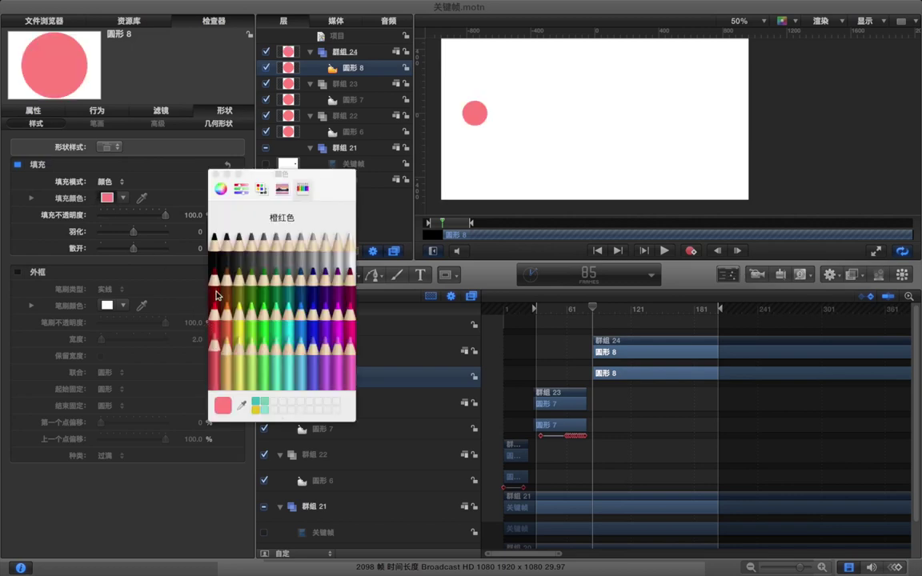
{"action": "left_click", "coordinate": [213, 174]}
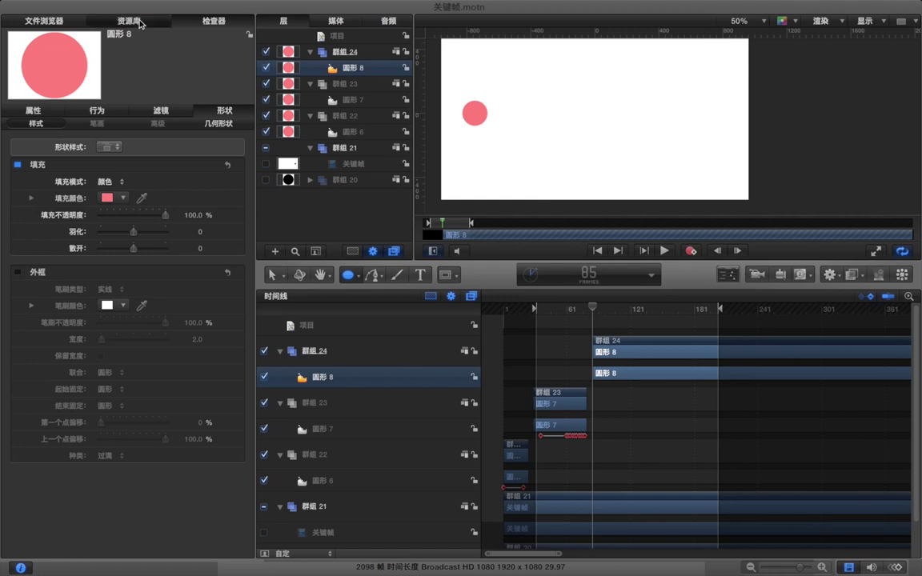
- Apply the 运动路径 behavior from the library's 基本运动 category to 圆形 8
{"action": "key", "text": "super+2"}
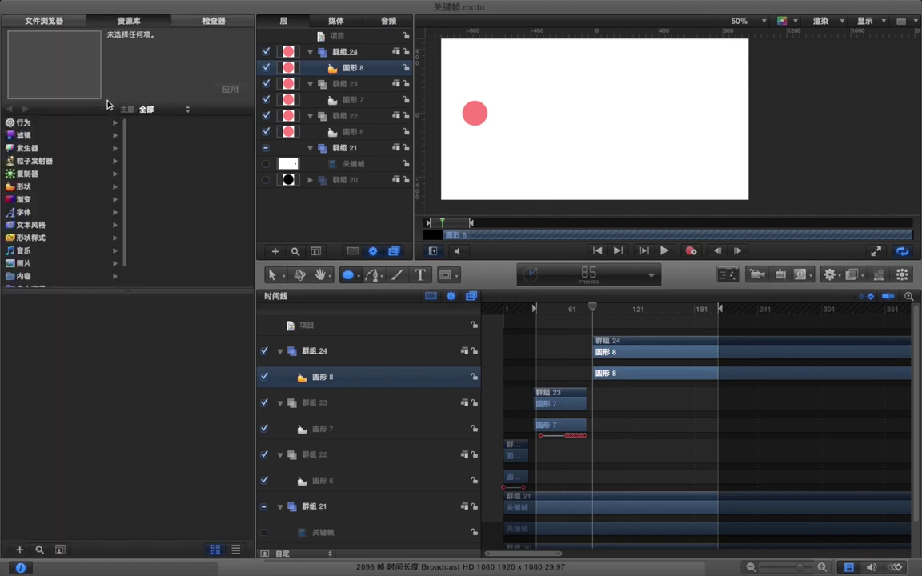
{"action": "left_click", "coordinate": [55, 122]}
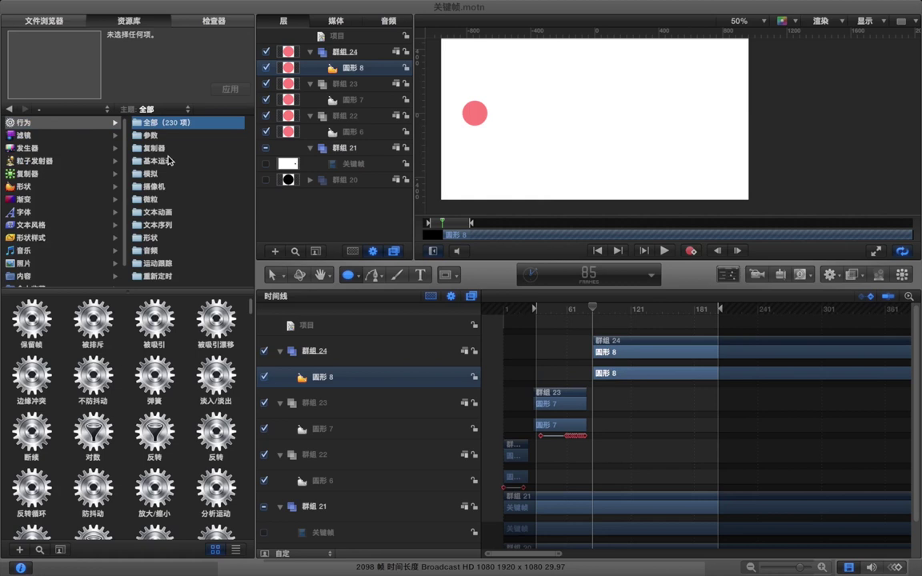
{"action": "left_click", "coordinate": [170, 161]}
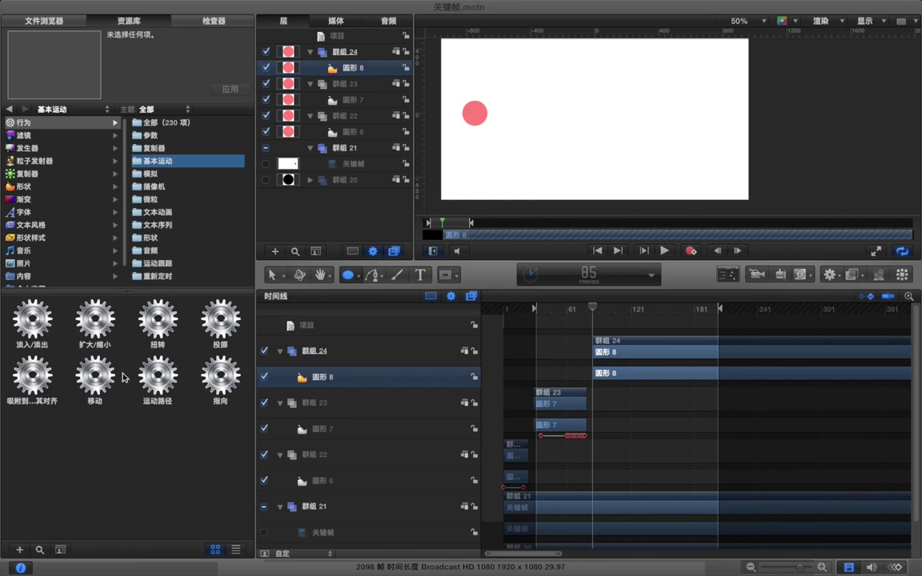
{"action": "left_click_drag", "start_coordinate": [164, 383], "coordinate": [343, 72]}
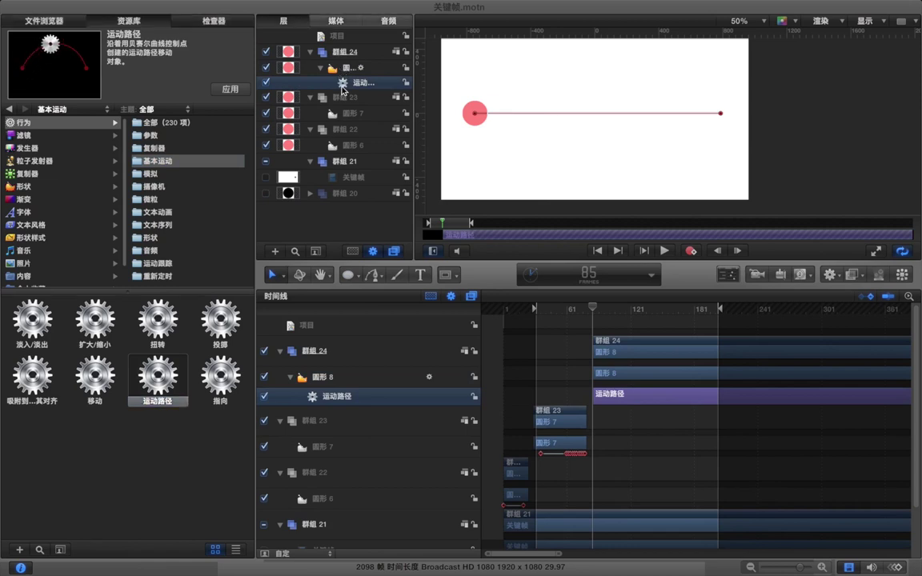
- Change the motion path's shape to 圆形 and set its radius to 308
{"action": "left_click", "coordinate": [207, 24]}
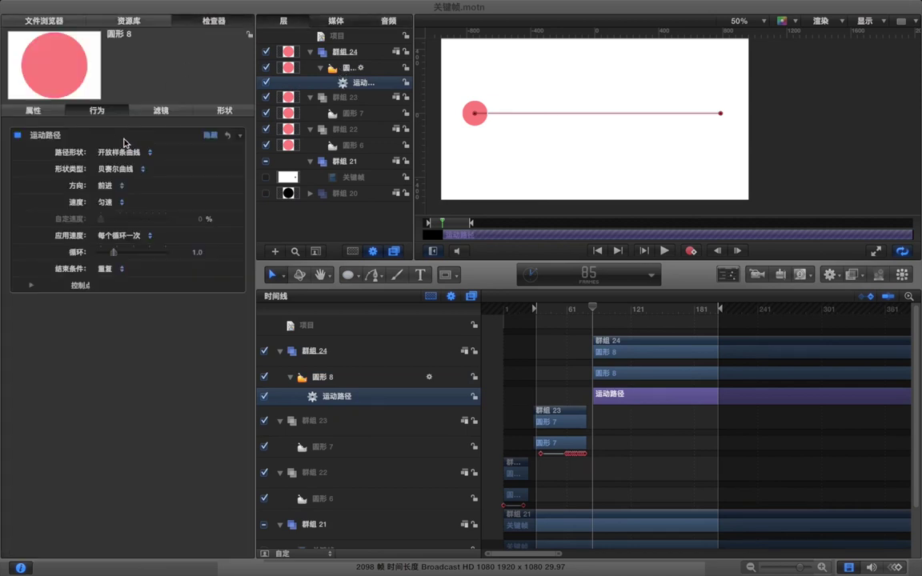
{"action": "left_click", "coordinate": [114, 153]}
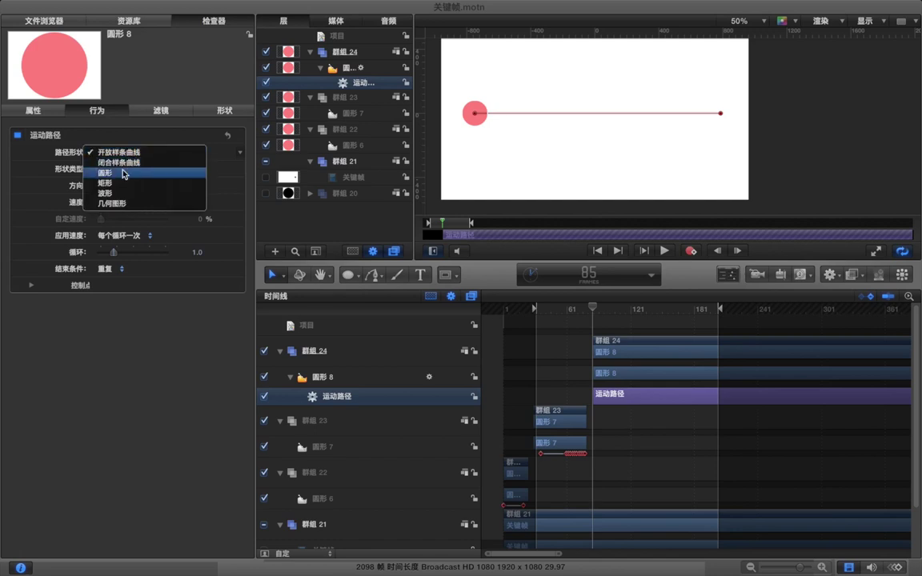
{"action": "left_click", "coordinate": [124, 173]}
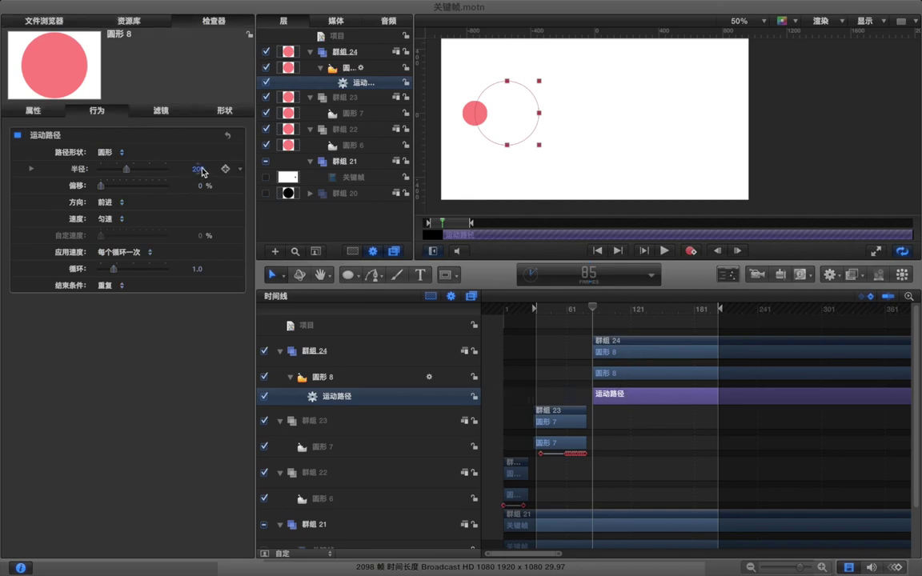
{"action": "left_click_drag", "start_coordinate": [199, 171], "coordinate": [258, 171]}
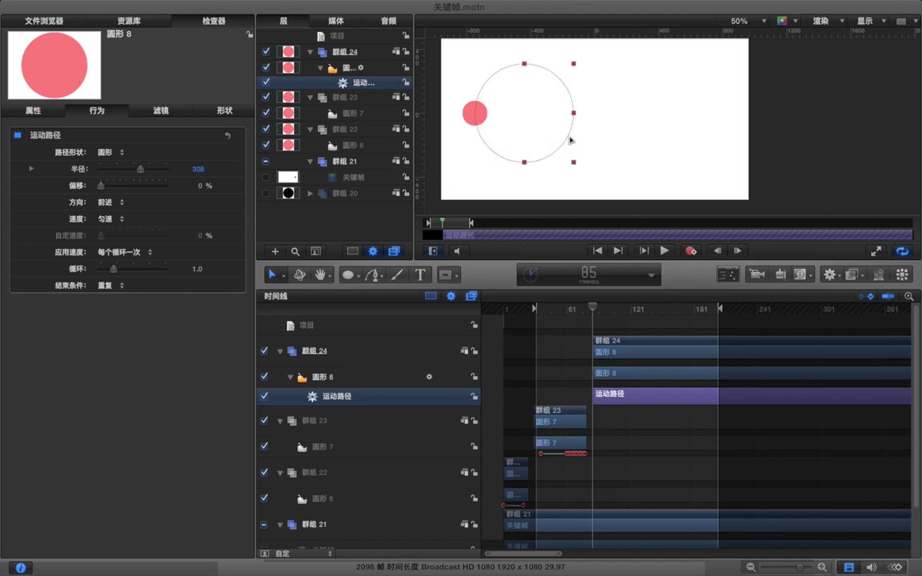
- Try to stretch the circular motion path directly on the canvas and undo that change
{"action": "left_click", "coordinate": [599, 141]}
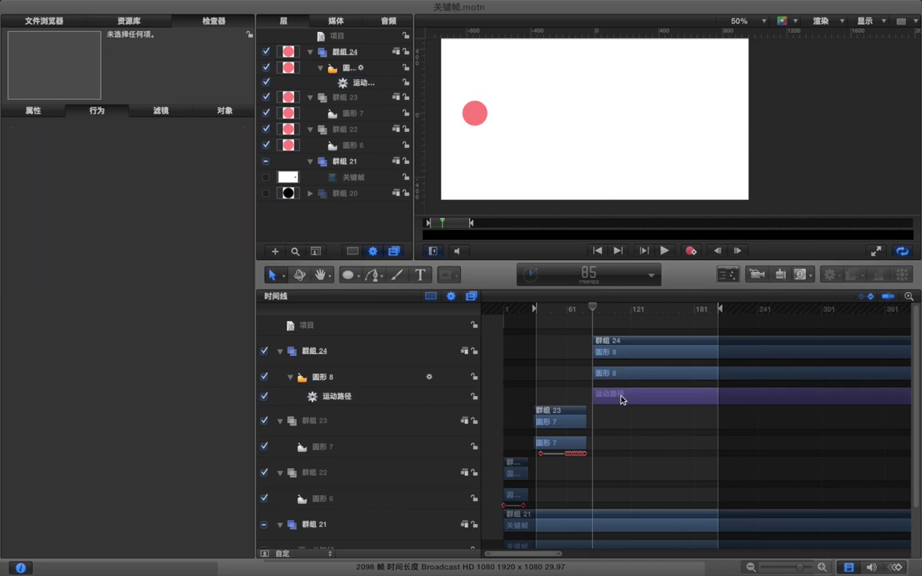
{"action": "left_click", "coordinate": [613, 398]}
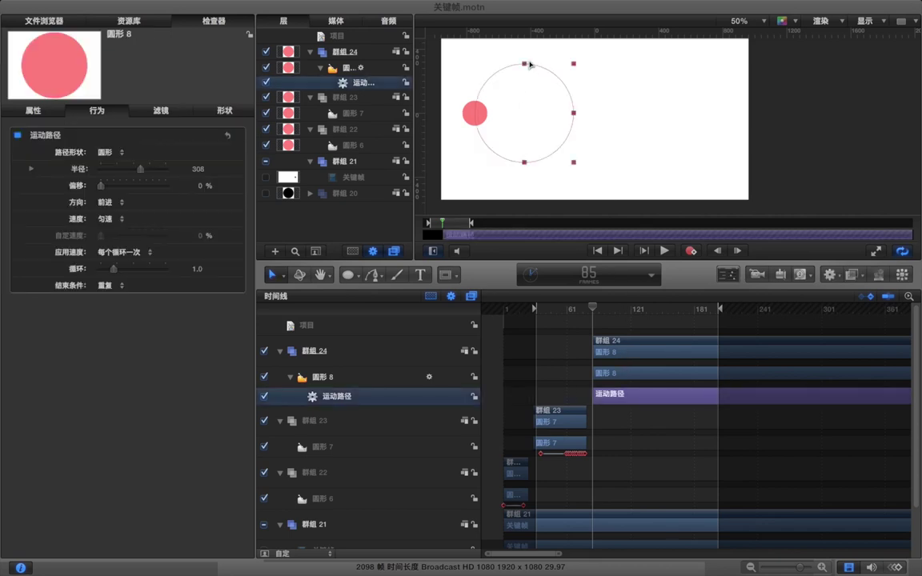
{"action": "left_click_drag", "start_coordinate": [525, 66], "coordinate": [556, 63]}
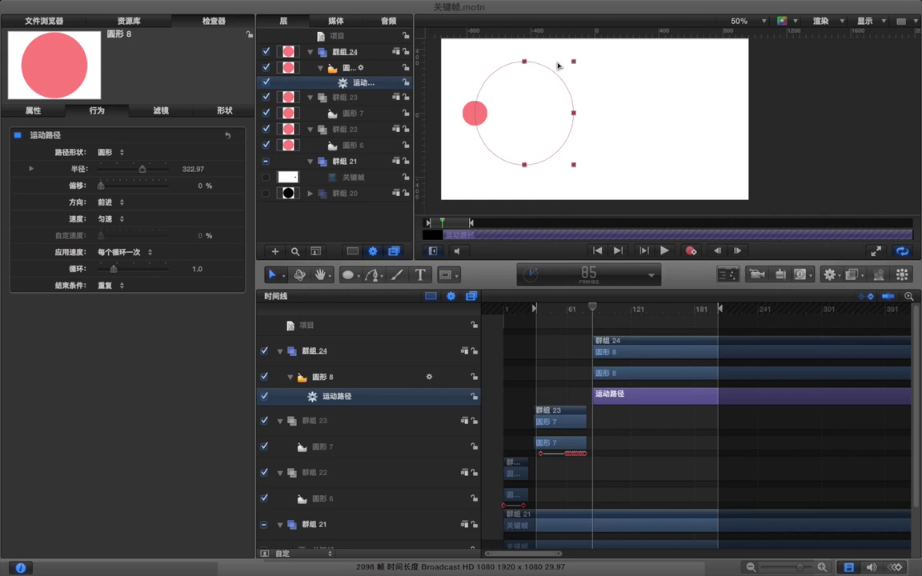
{"action": "key", "text": "super+z"}
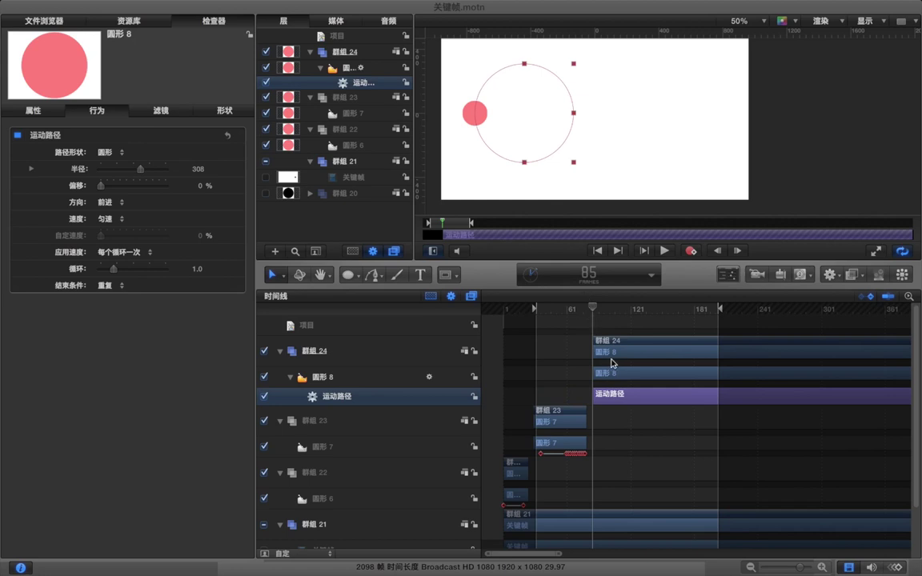
- Move 圆形 8 with its circular path towards the middle of the canvas
{"action": "left_click", "coordinate": [474, 114]}
{"action": "left_click_drag", "start_coordinate": [477, 116], "coordinate": [545, 121]}
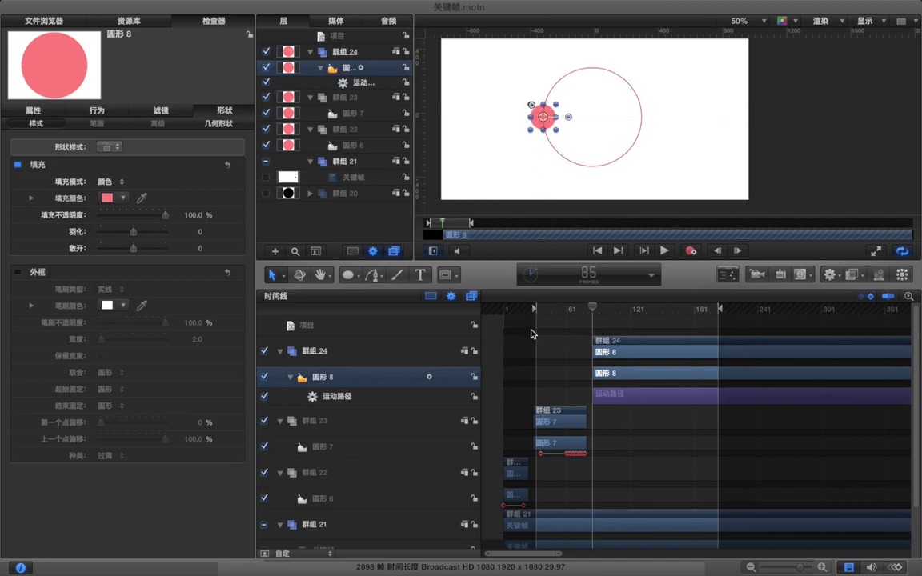
- Play the animation up to frame 108 and trim the end of the 运动路径 behavior to that frame
{"action": "left_click", "coordinate": [575, 332]}
{"action": "key", "text": "space"}
{"action": "key", "text": "space"}
{"action": "left_click", "coordinate": [631, 401]}
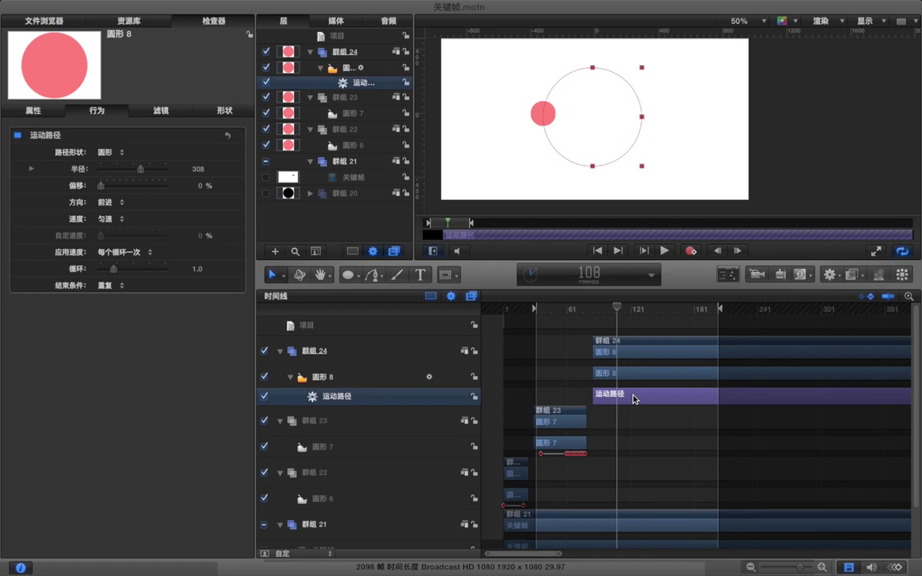
{"action": "key", "text": "alt+bracketright"}
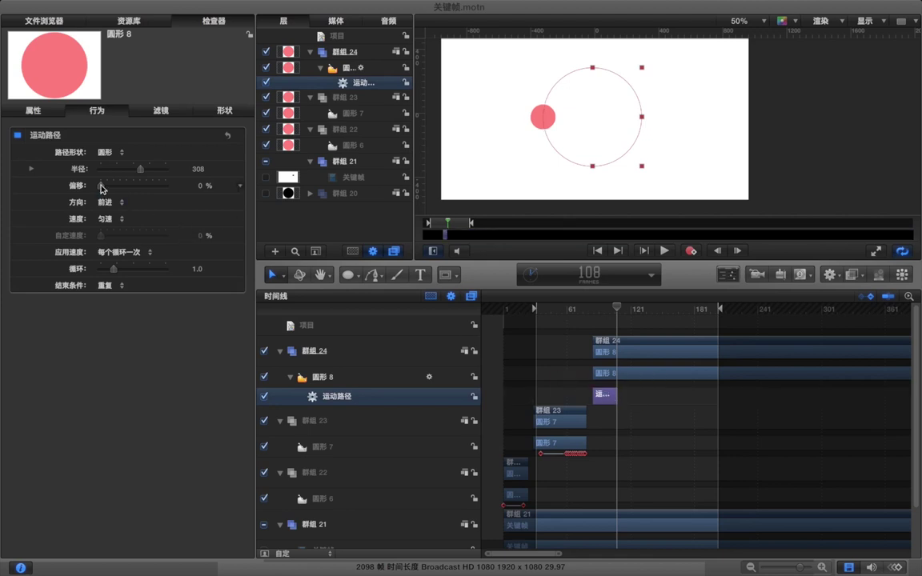
- Review the motion path's speed options, keep 匀速, and play back the shortened circular motion
{"action": "left_click", "coordinate": [115, 221]}
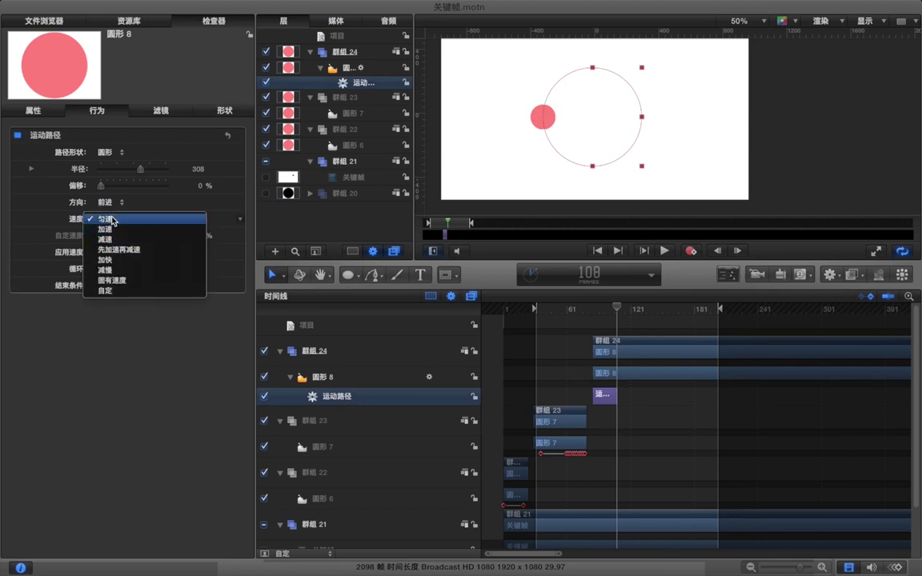
{"action": "left_click", "coordinate": [113, 219]}
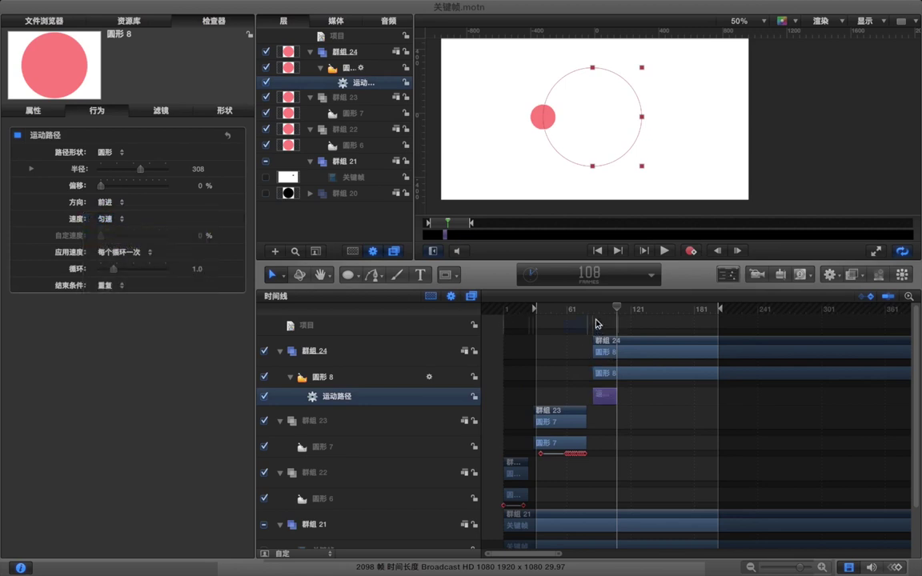
{"action": "left_click", "coordinate": [596, 326]}
{"action": "key", "text": "space"}
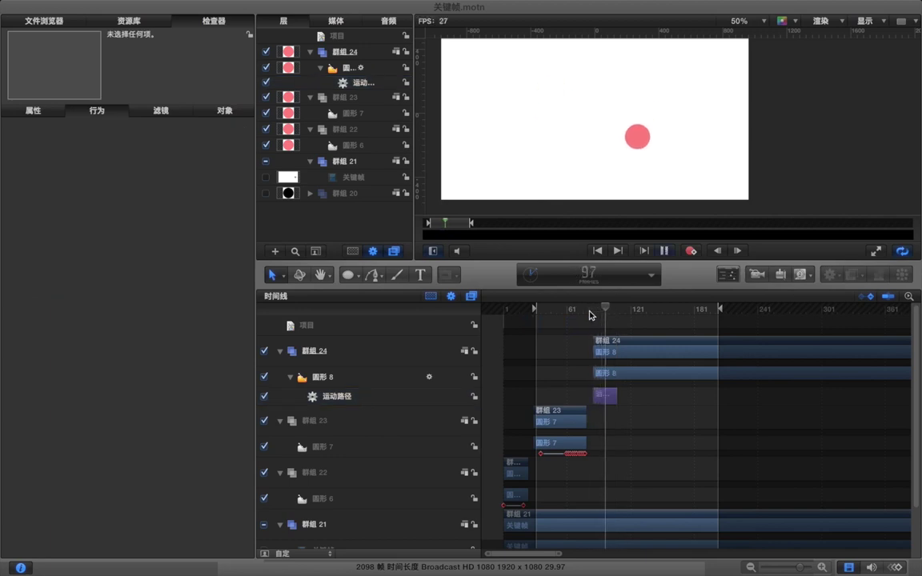
{"action": "key", "text": "space"}
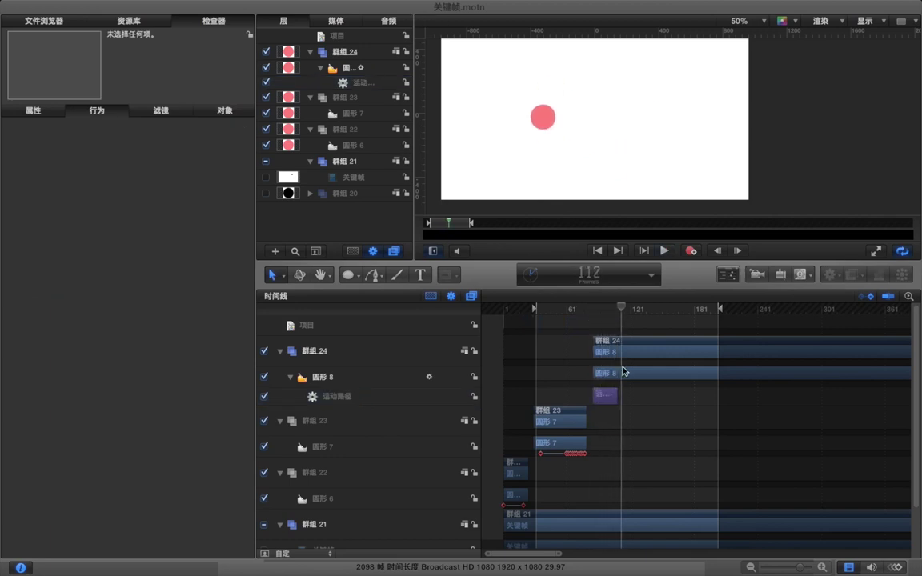
- Limit the play range to the 运动路径 behavior, from frame 85 to frame 108, and play it back
{"action": "left_click_drag", "start_coordinate": [607, 316], "coordinate": [593, 316]}
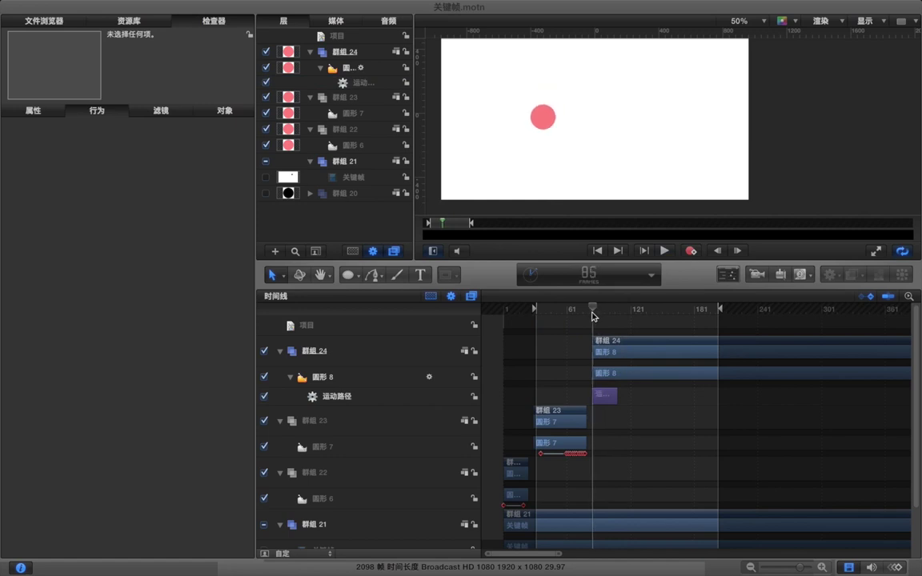
{"action": "left_click", "coordinate": [604, 398]}
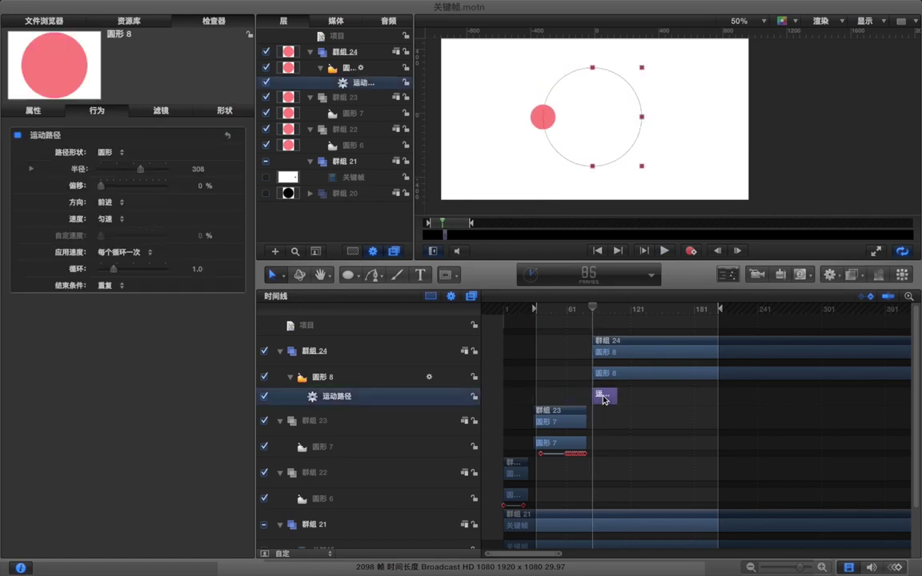
{"action": "left_click", "coordinate": [563, 390]}
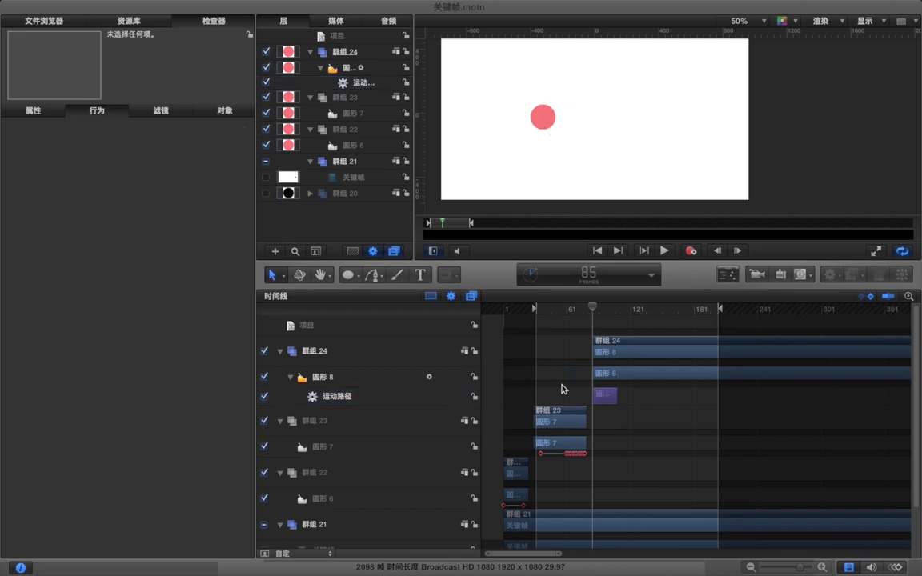
{"action": "key", "text": "super+alt+i"}
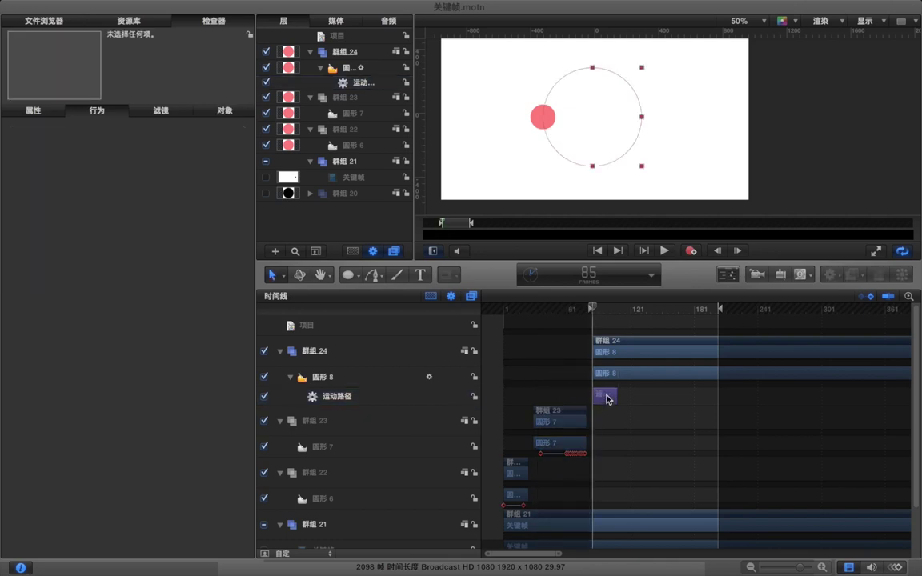
{"action": "left_click", "coordinate": [606, 396]}
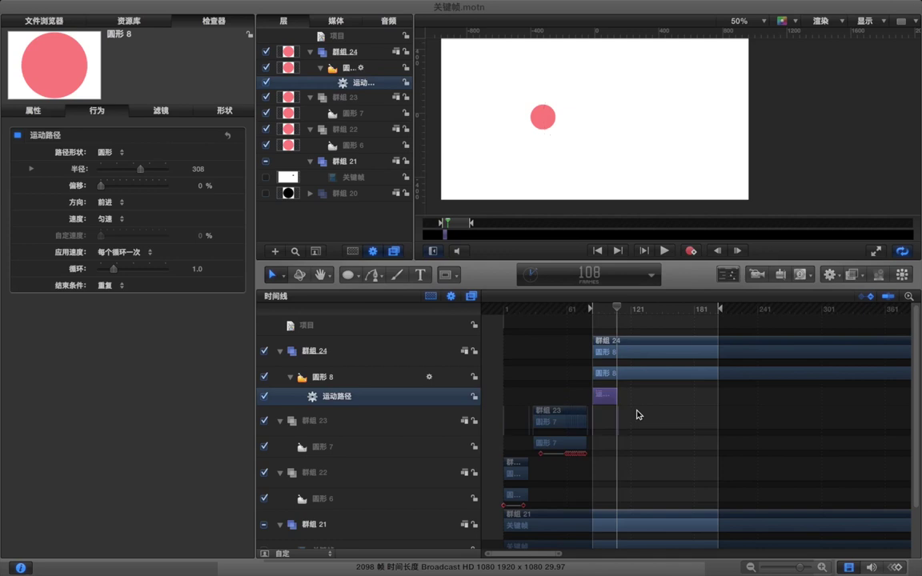
{"action": "left_click", "coordinate": [638, 414]}
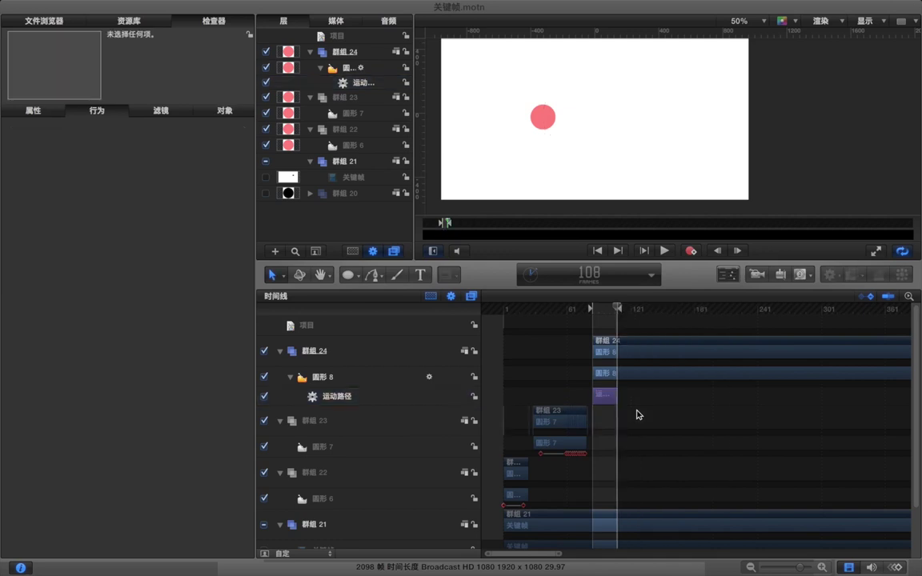
{"action": "key", "text": "space"}
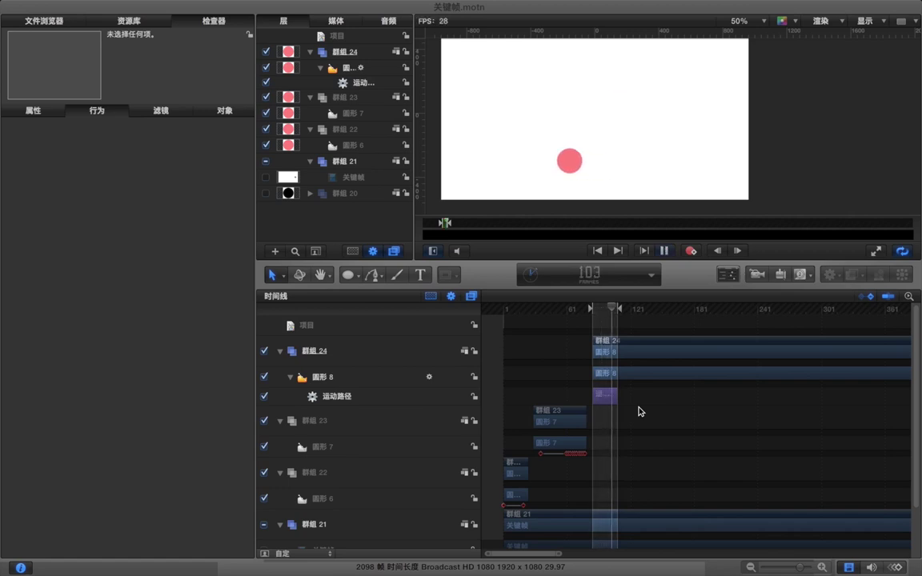
- Stop playback, enlarge the canvas to fill the window, and play back the looping circular motion at that size
{"action": "key", "text": "space"}
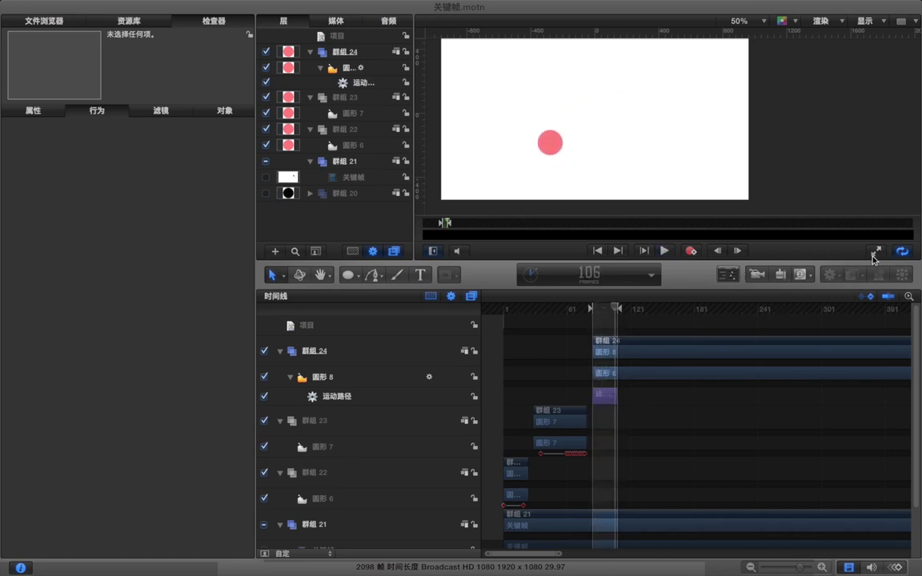
{"action": "key", "text": "F8"}
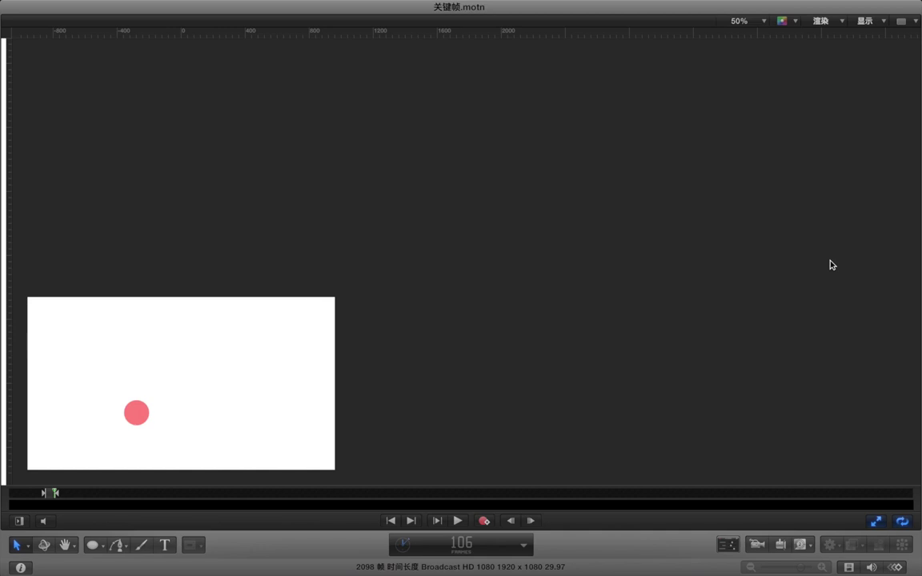
{"action": "key", "text": "space"}
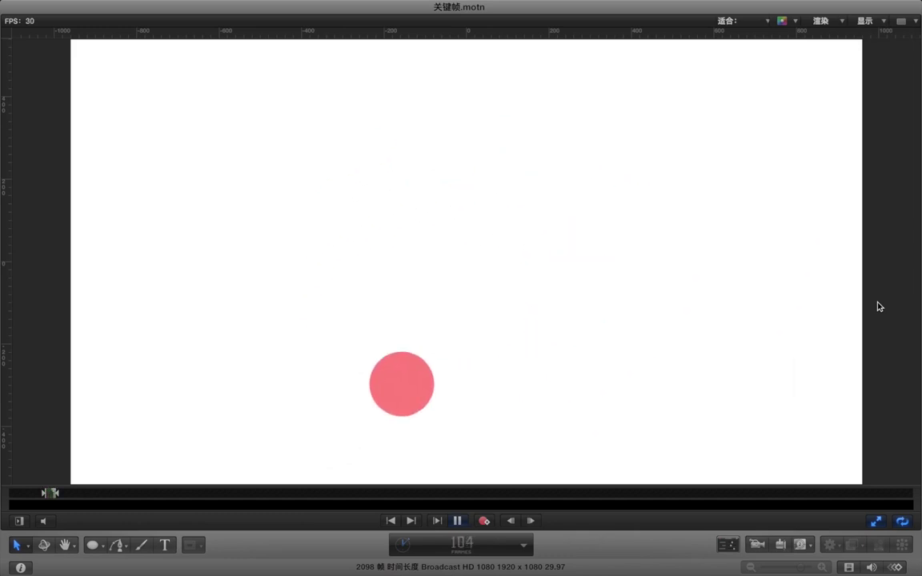
{"action": "key", "text": "space"}
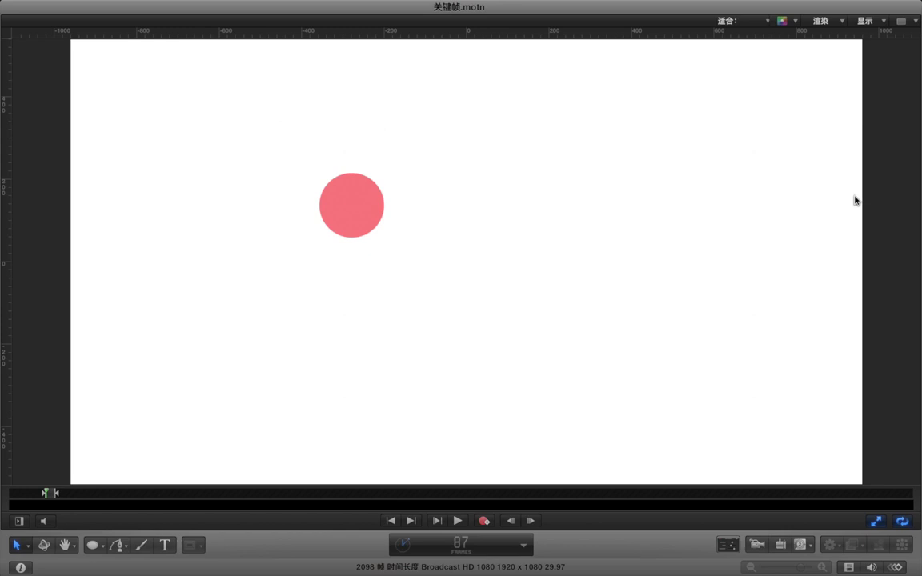
- Enable 运动模糊 rendering and play back the fast circular motion with it
{"action": "left_click", "coordinate": [838, 23]}
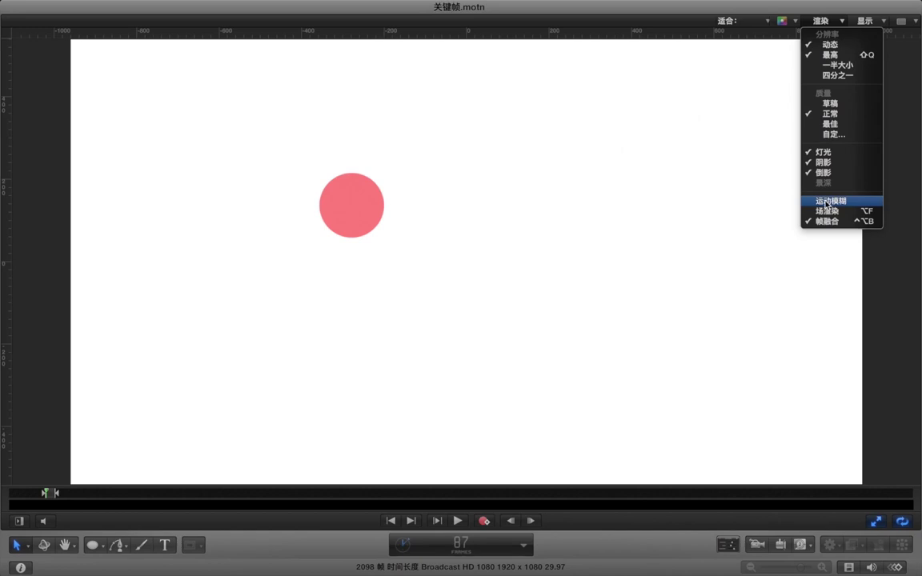
{"action": "left_click", "coordinate": [827, 202]}
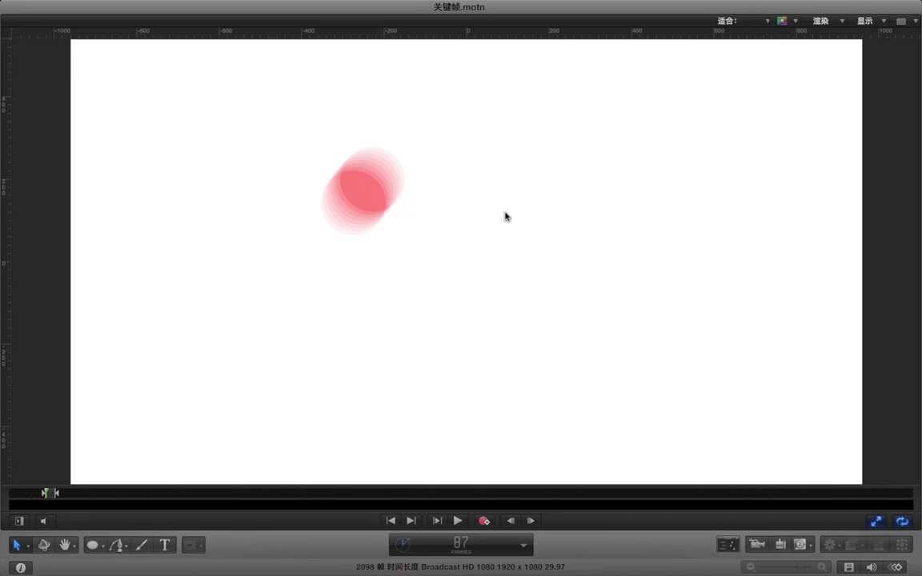
{"action": "key", "text": "space"}
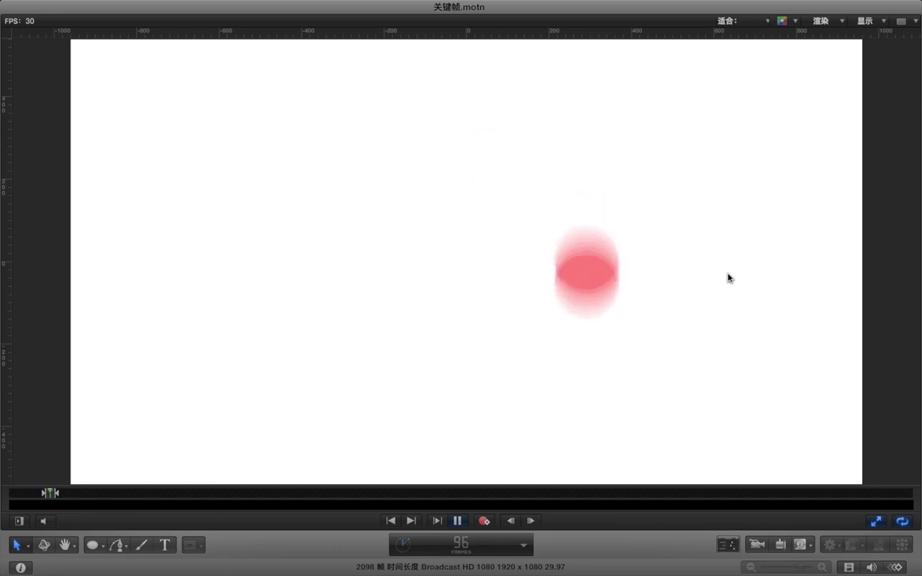
{"action": "key", "text": "space"}
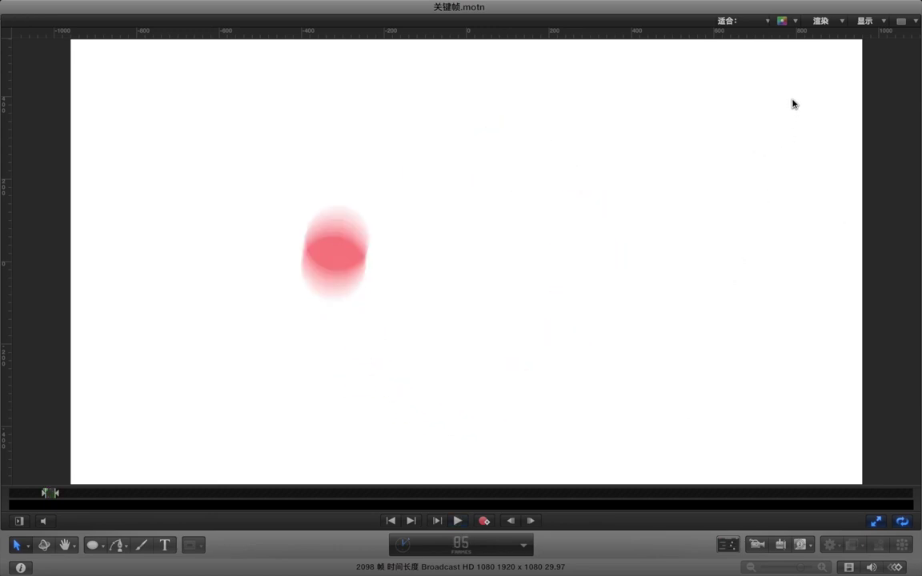
- Disable 运动模糊 rendering and play back the fast circular motion without it for comparison
{"action": "left_click", "coordinate": [825, 21]}
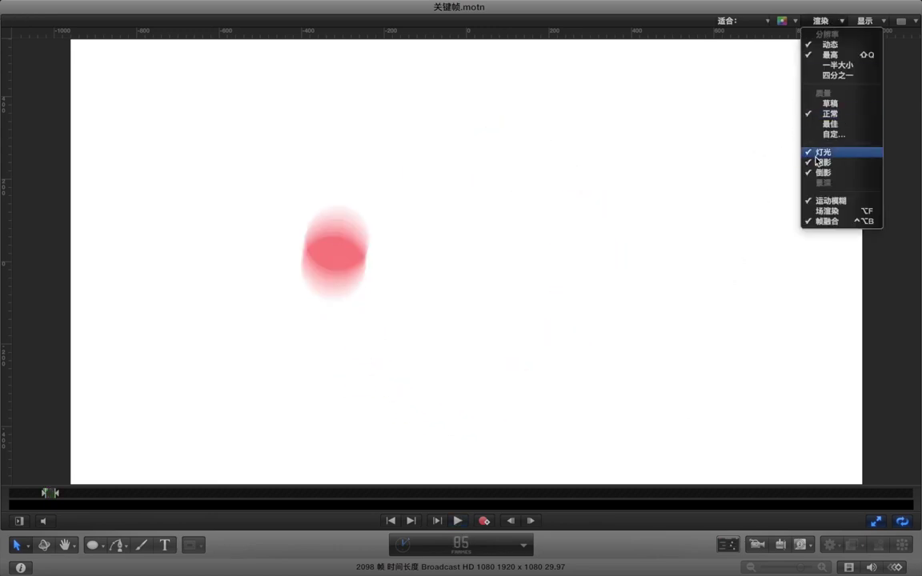
{"action": "left_click", "coordinate": [820, 203]}
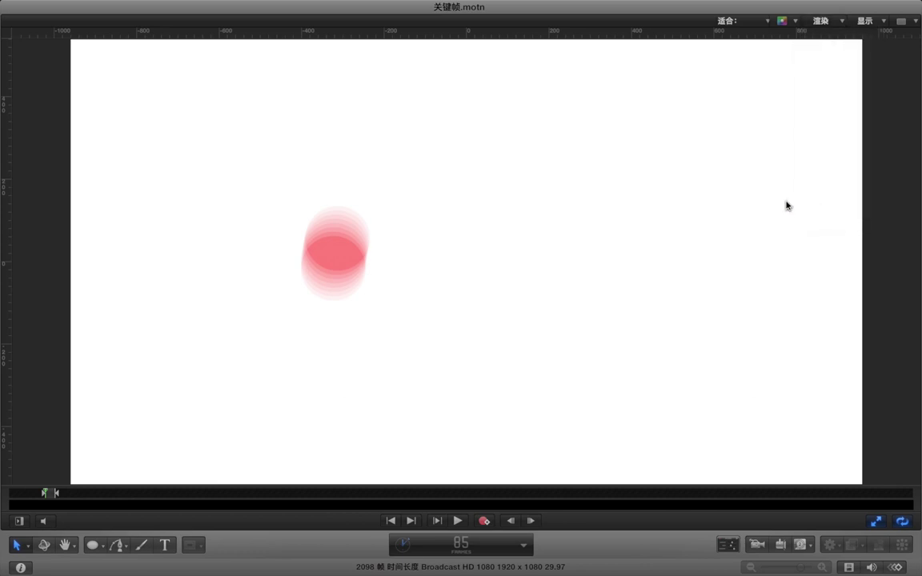
{"action": "key", "text": "space"}
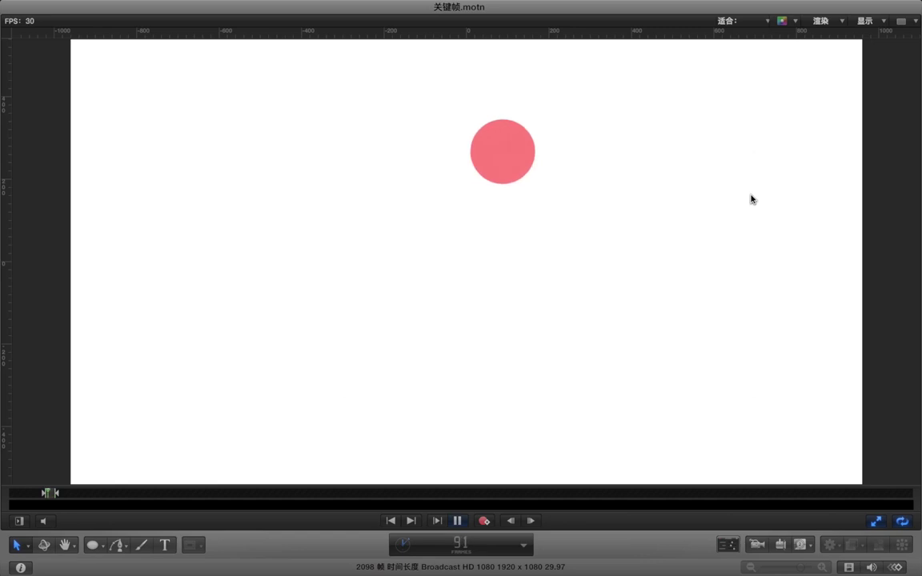
{"action": "key", "text": "space"}
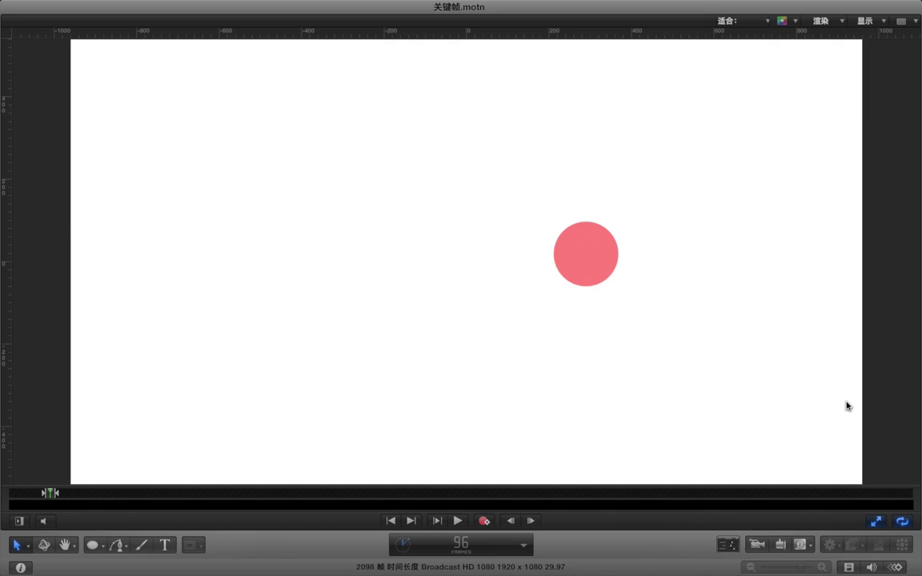
- Restore the standard layout and extend both the play range and the 运动路径 behavior to just short of frame 181
{"action": "left_click", "coordinate": [877, 522]}
{"action": "left_click_drag", "start_coordinate": [620, 313], "coordinate": [692, 313]}
{"action": "left_click_drag", "start_coordinate": [615, 395], "coordinate": [690, 395]}
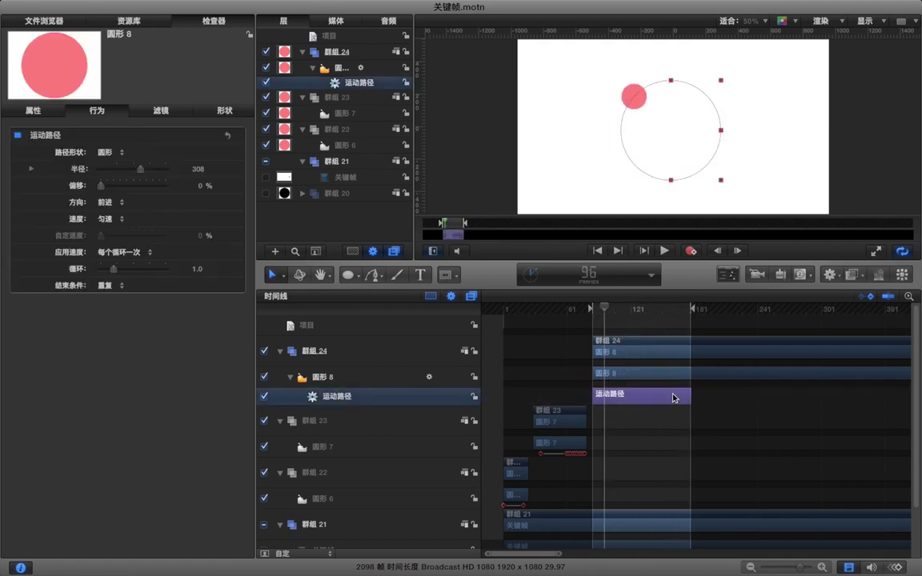
- Enable 运动模糊, enlarge the canvas, and play back the slower circular motion with the path shown and with it deselected
{"action": "left_click", "coordinate": [821, 21]}
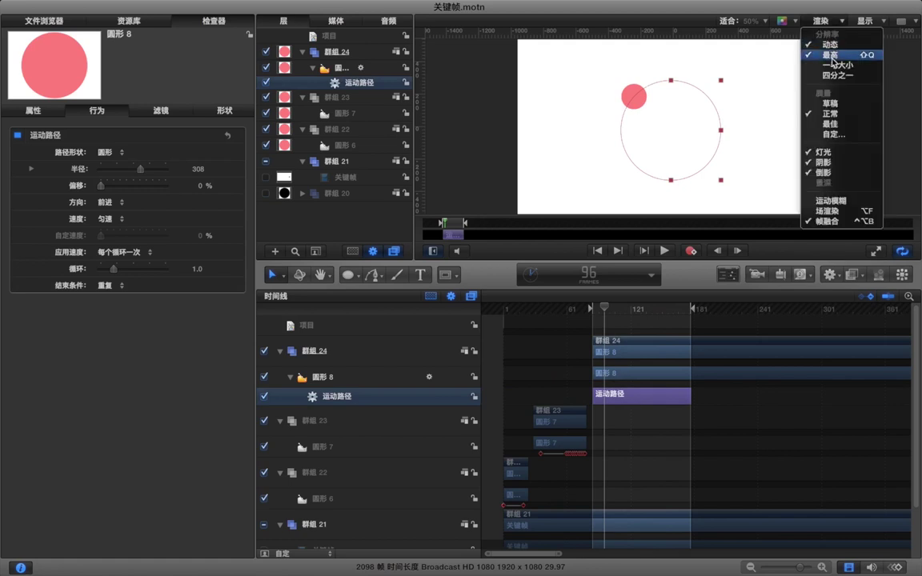
{"action": "left_click", "coordinate": [833, 201]}
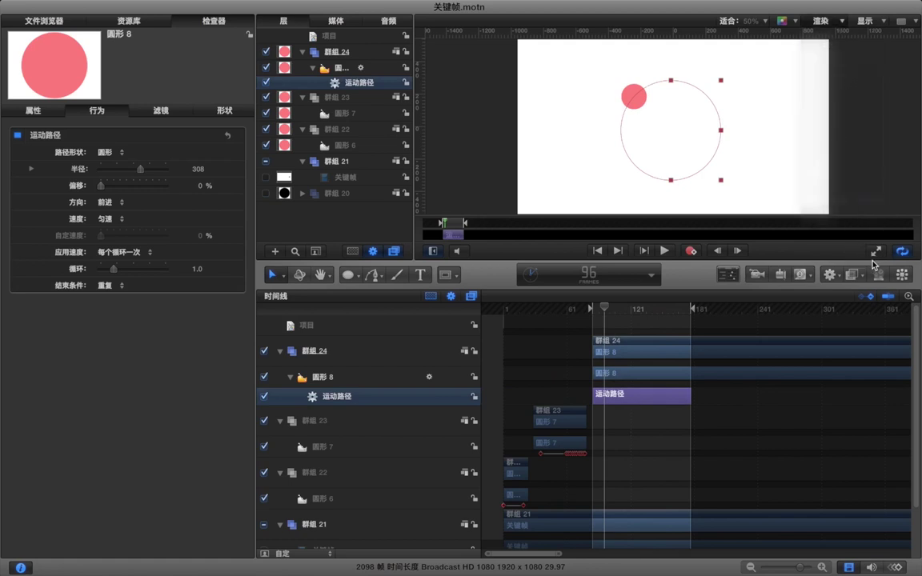
{"action": "left_click", "coordinate": [877, 250]}
{"action": "key", "text": "space"}
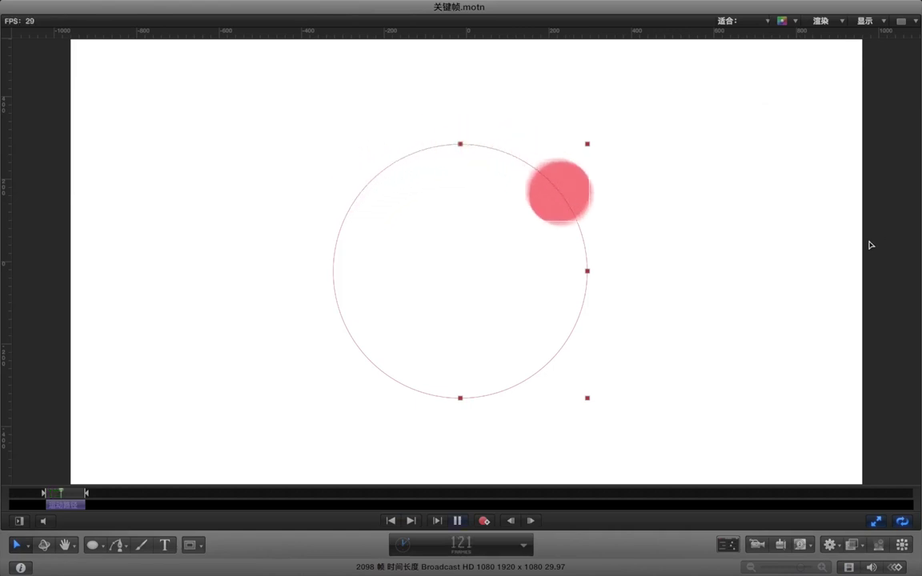
{"action": "key", "text": "space"}
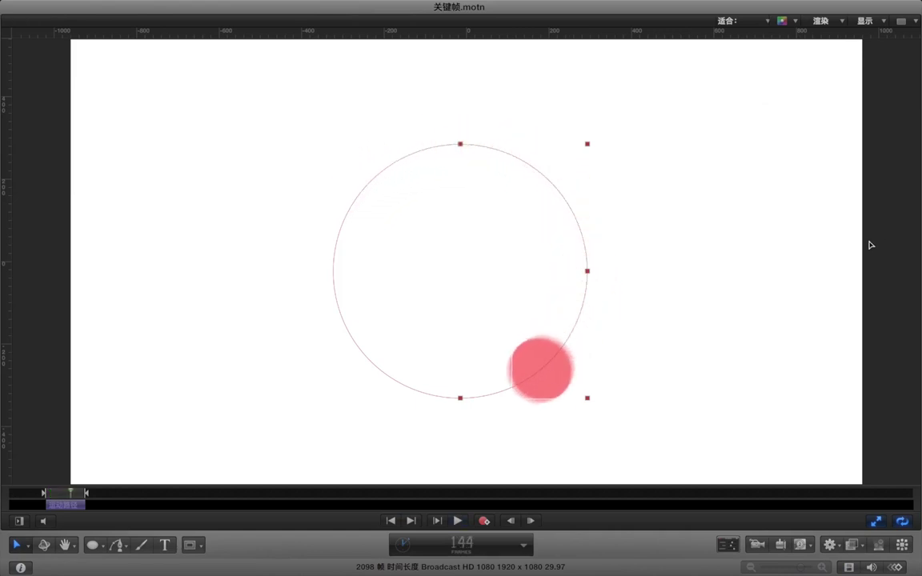
{"action": "key", "text": "space"}
{"action": "key", "text": "space"}
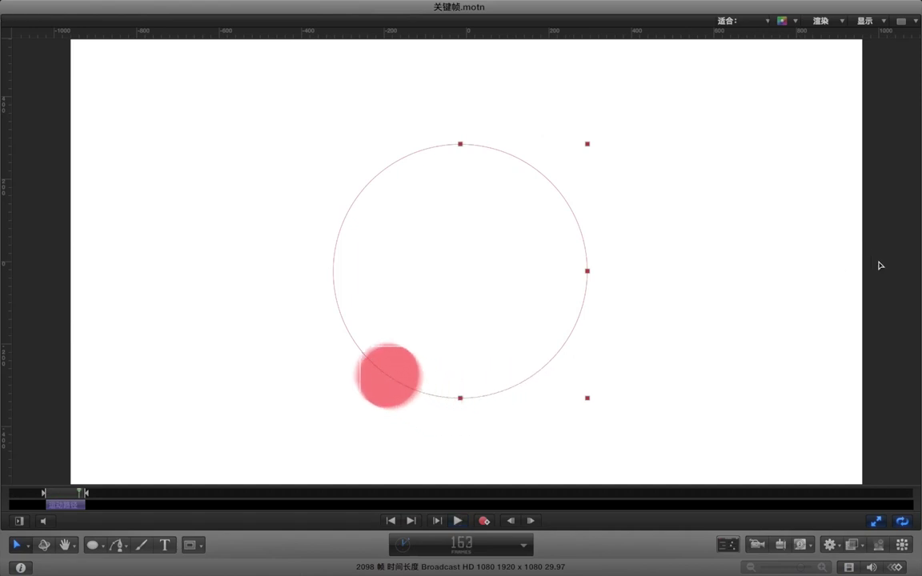
{"action": "left_click", "coordinate": [891, 254]}
{"action": "key", "text": "space"}
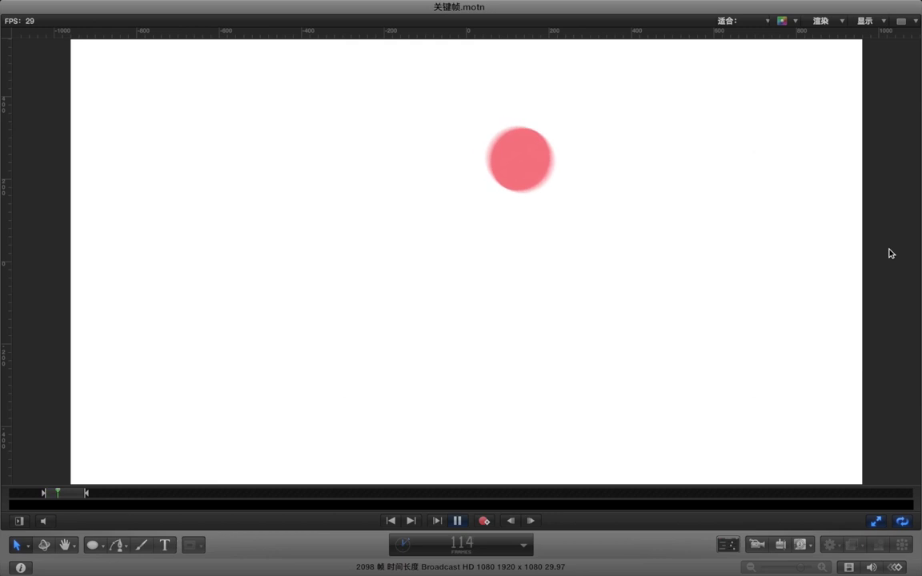
{"action": "key", "text": "space"}
- Disable 运动模糊 and play back the slower circular motion for comparison
{"action": "left_click", "coordinate": [822, 22]}
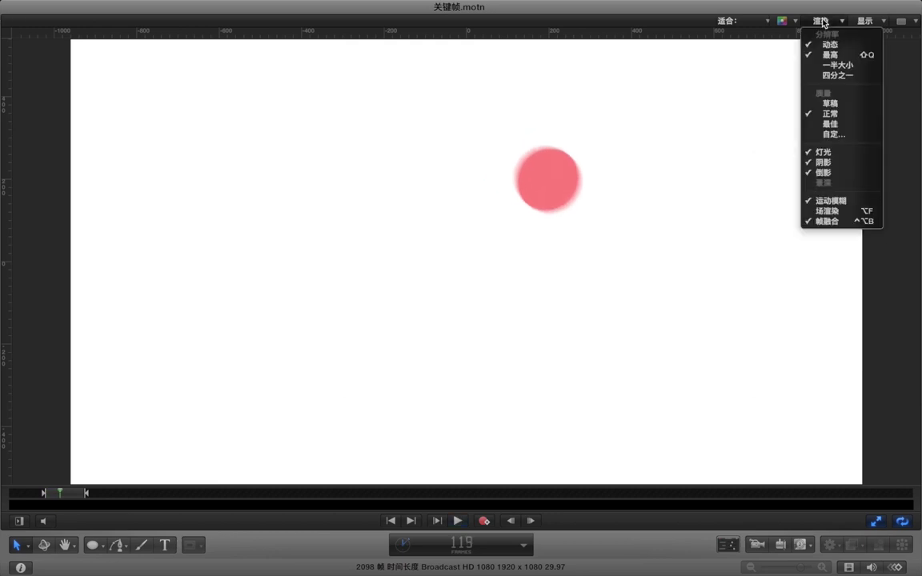
{"action": "left_click", "coordinate": [880, 203]}
{"action": "key", "text": "space"}
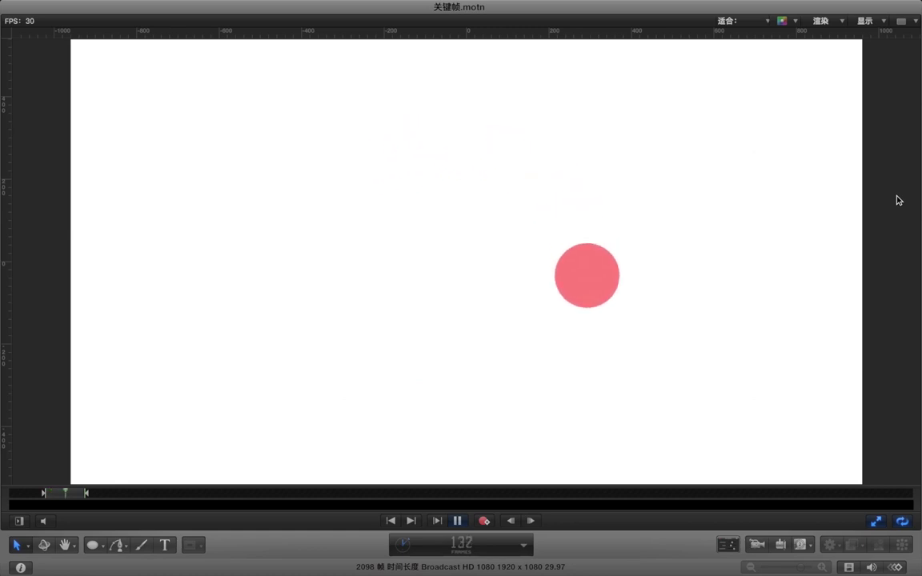
{"action": "key", "text": "space"}
- Switch 运动模糊 on and off once more on the paused frame, and restore the standard layout
{"action": "left_click", "coordinate": [824, 21]}
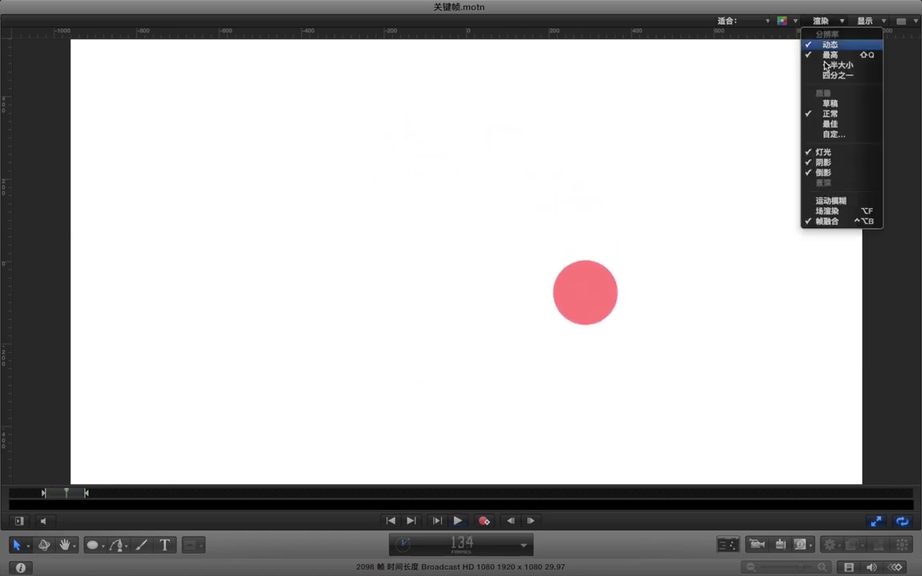
{"action": "left_click", "coordinate": [831, 203]}
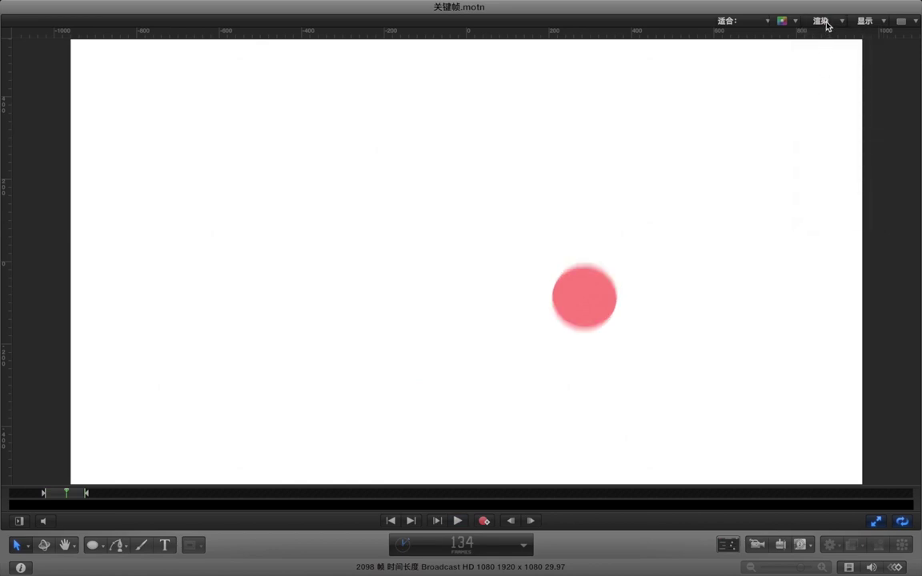
{"action": "left_click", "coordinate": [827, 24]}
{"action": "left_click", "coordinate": [831, 201]}
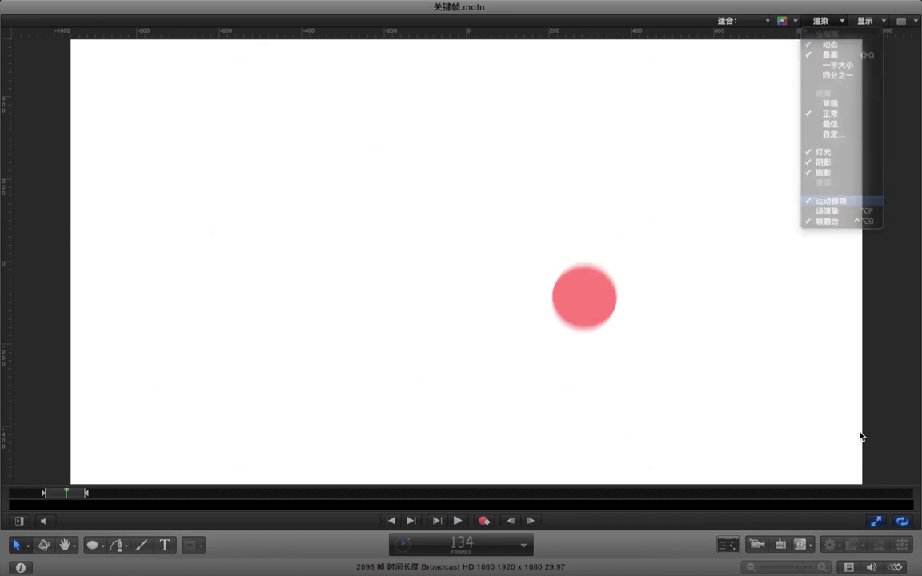
{"action": "key", "text": "F8"}
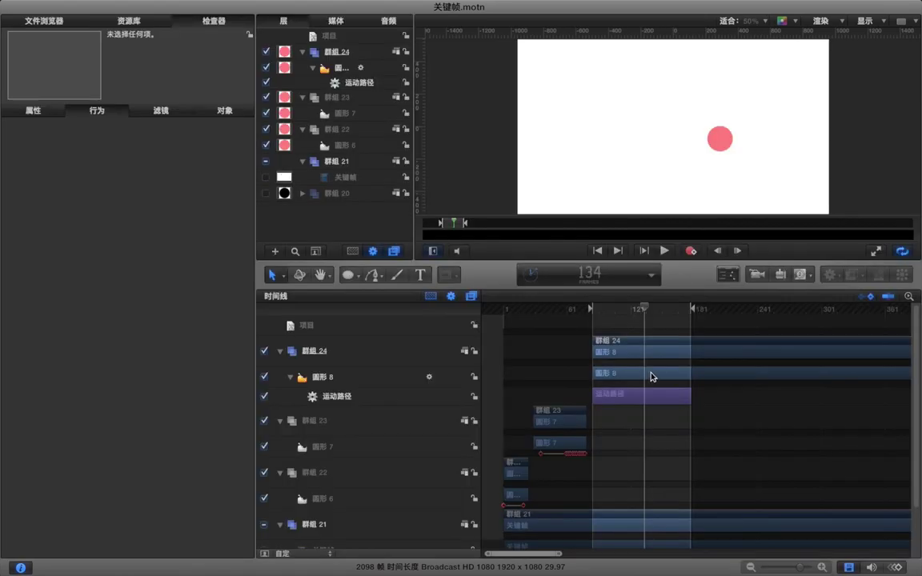
- Add a new group above 群组 24 and draw a small square in the upper-left area of the canvas at frame 206
{"action": "left_click", "coordinate": [297, 52]}
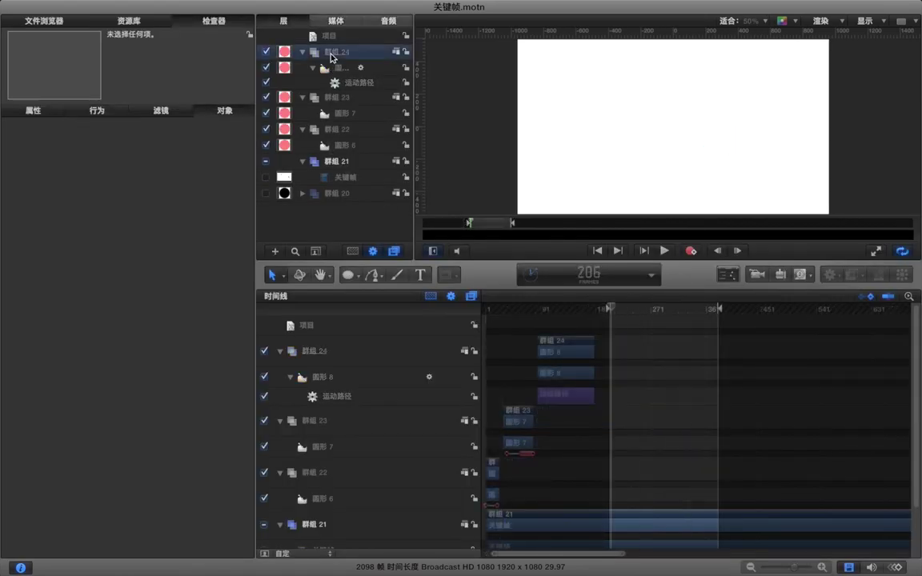
{"action": "left_click", "coordinate": [275, 252]}
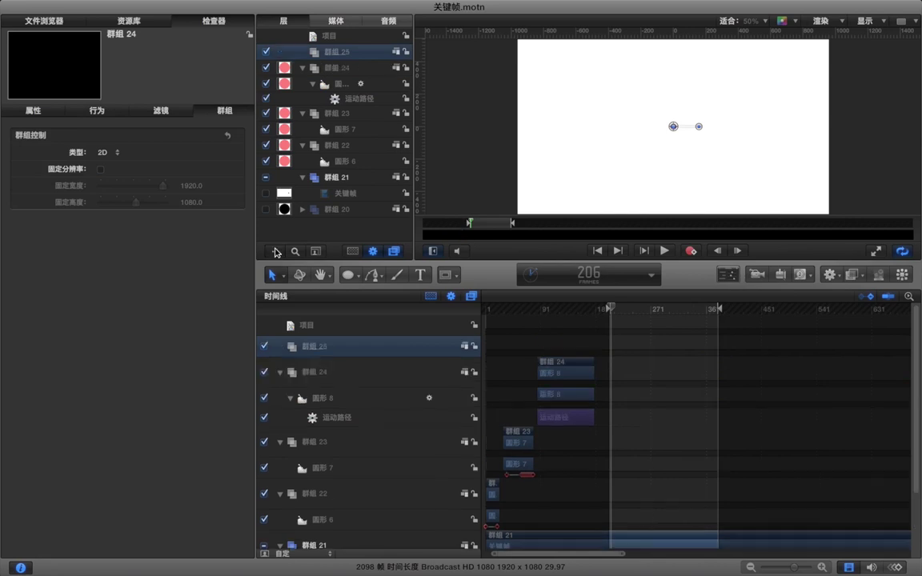
{"action": "left_click", "coordinate": [347, 276]}
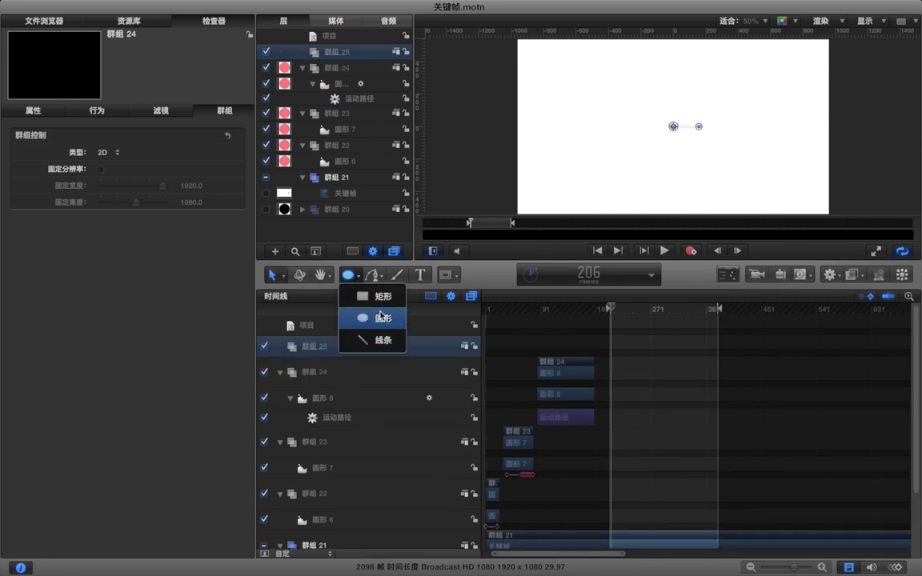
{"action": "left_click", "coordinate": [380, 297]}
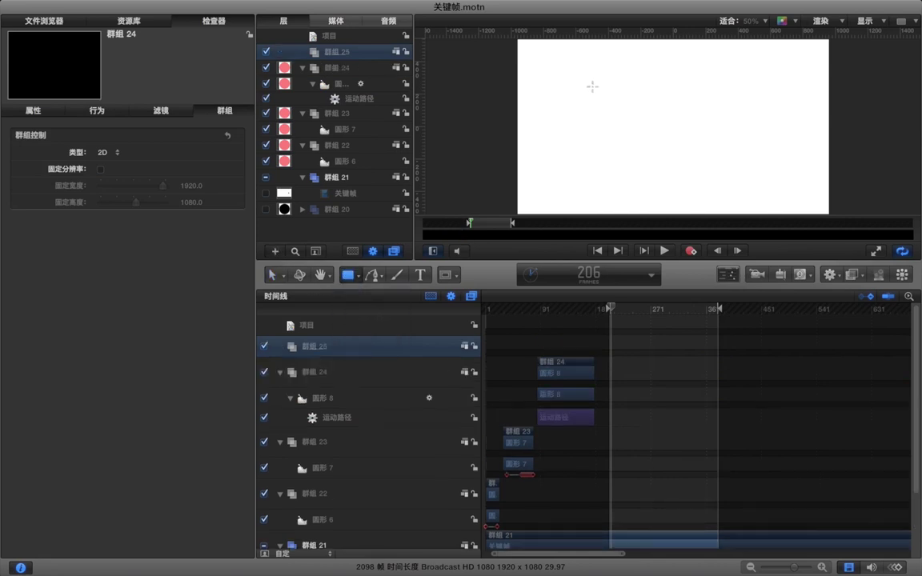
{"action": "left_click_drag", "start_coordinate": [582, 83], "coordinate": [617, 123]}
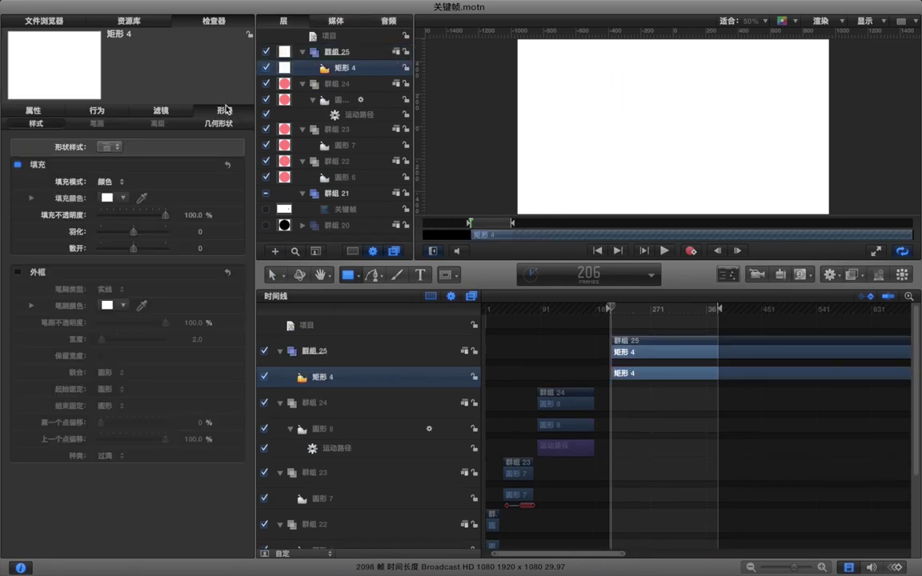
- Set the square's fill color to 橙红色 and deselect it
{"action": "left_click", "coordinate": [106, 198]}
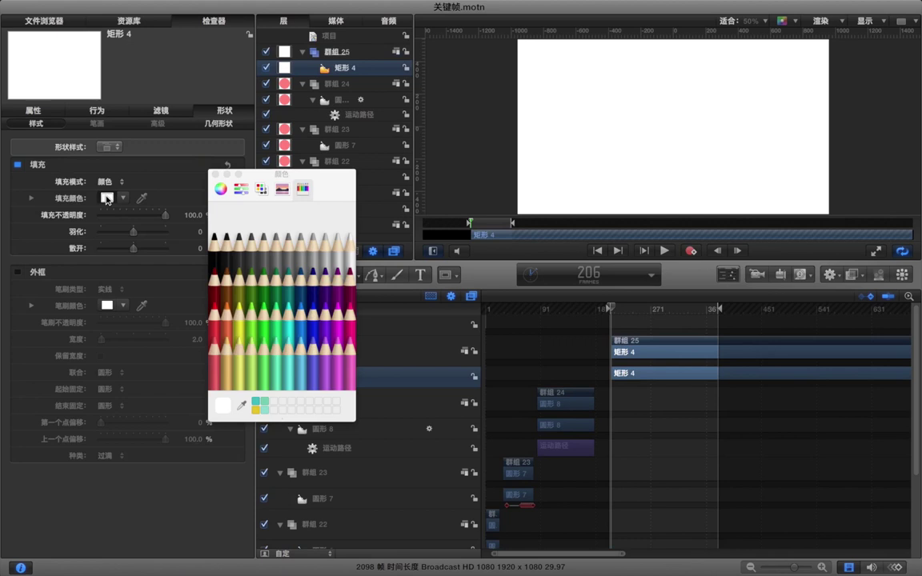
{"action": "left_click", "coordinate": [215, 367]}
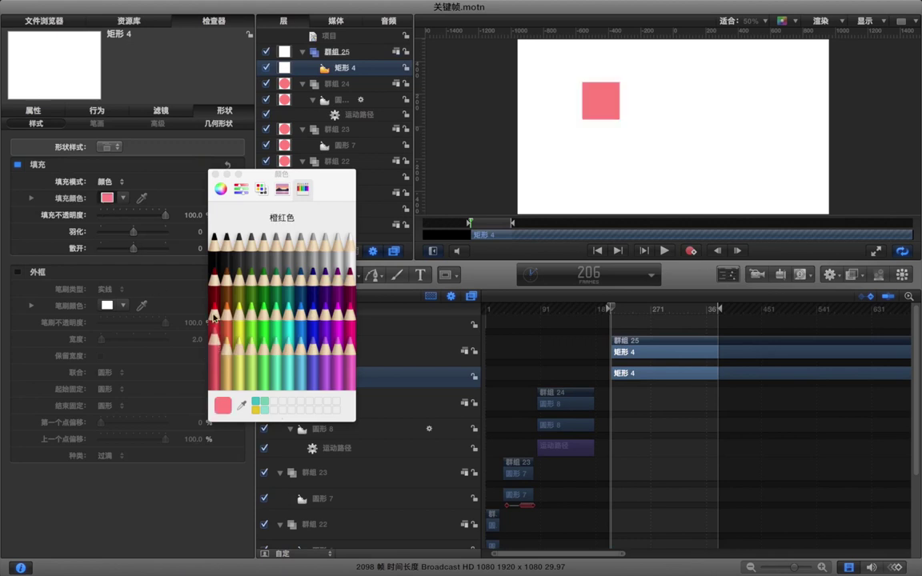
{"action": "left_click", "coordinate": [215, 176]}
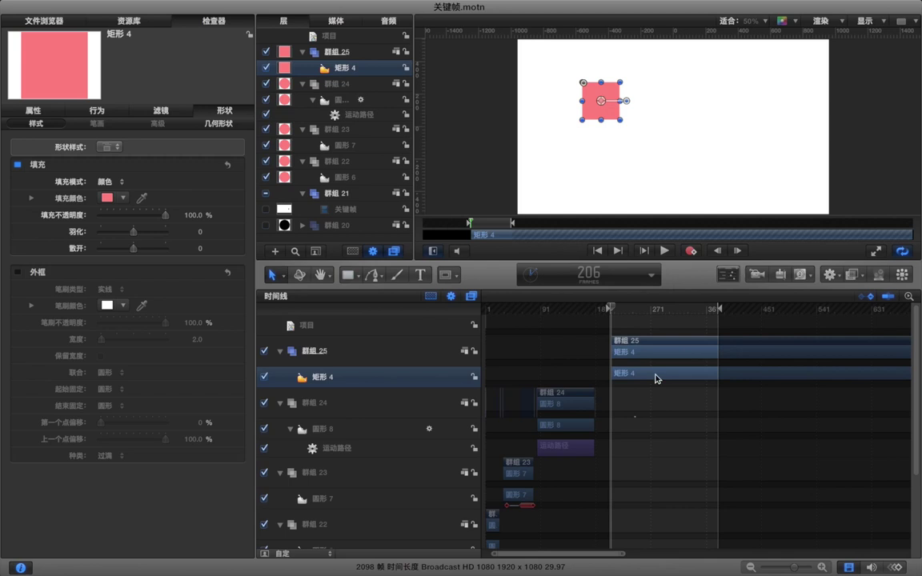
{"action": "left_click", "coordinate": [673, 166]}
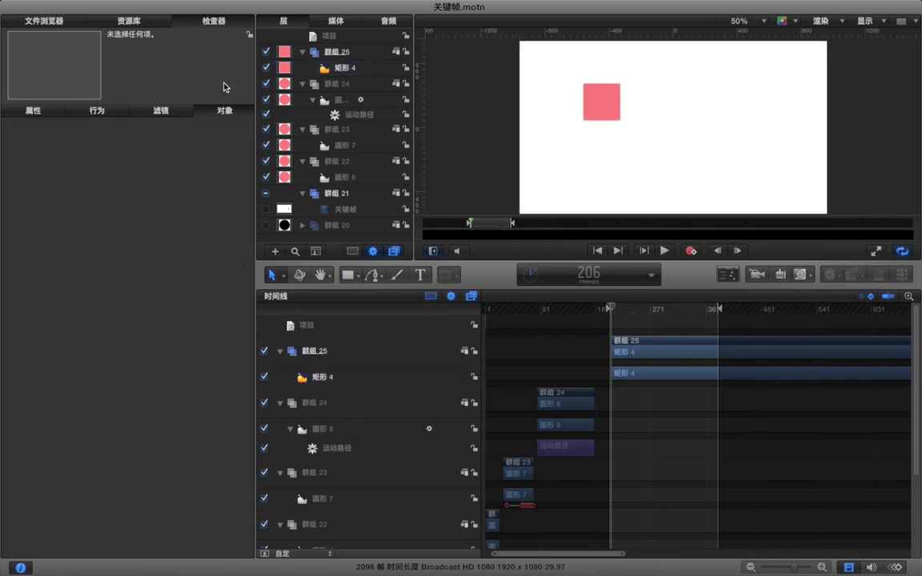
- Apply the 基本运动 behavior 运动路径 to the square and set its path shape to 矩形
{"action": "left_click", "coordinate": [129, 20]}
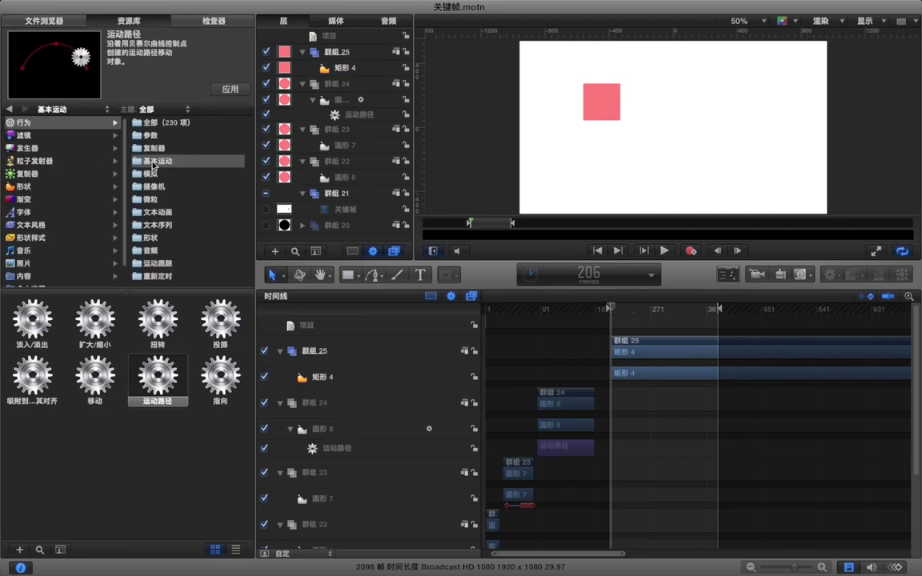
{"action": "left_click_drag", "start_coordinate": [152, 332], "coordinate": [347, 71]}
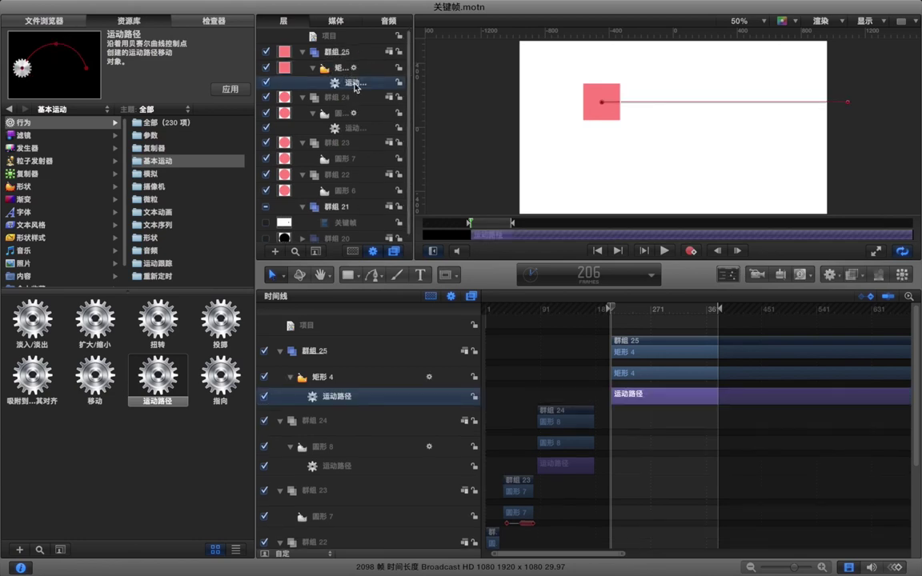
{"action": "left_click", "coordinate": [210, 22]}
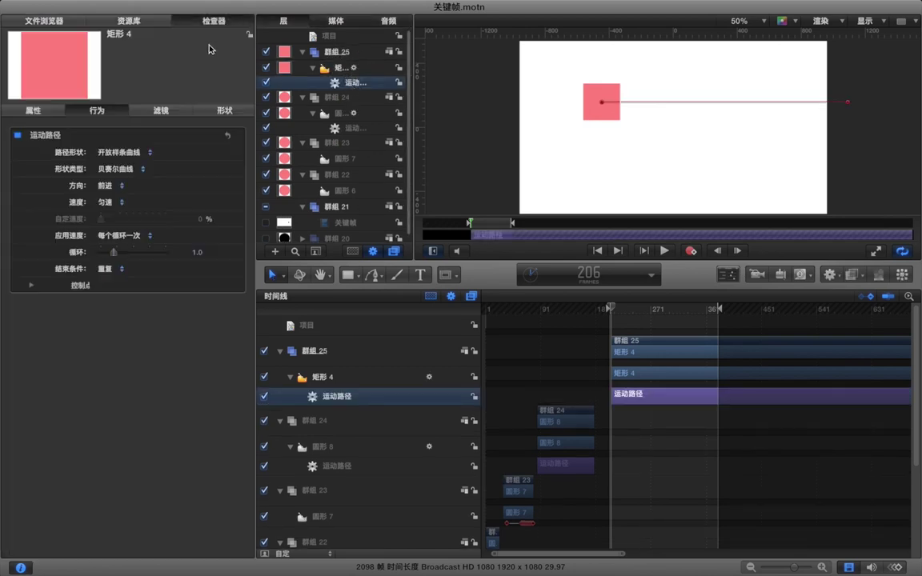
{"action": "left_click", "coordinate": [122, 152]}
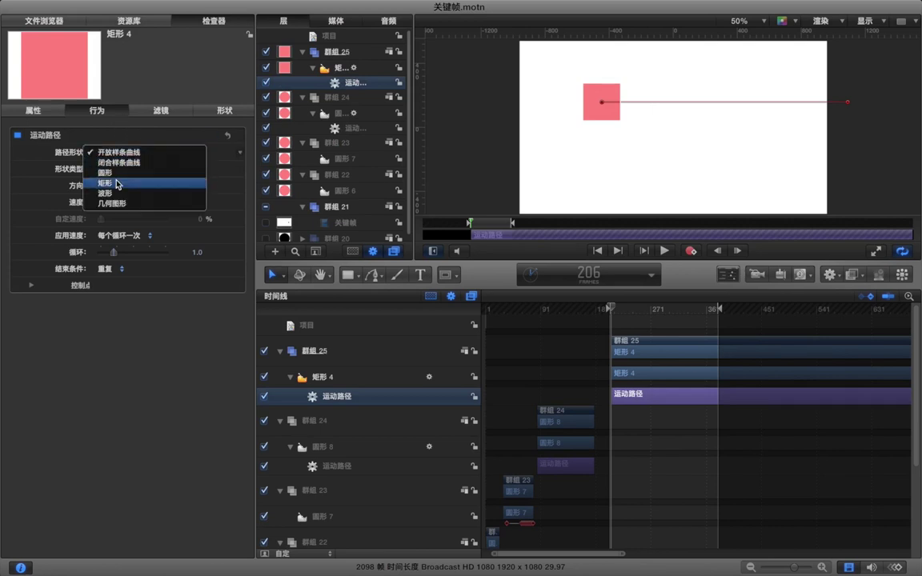
{"action": "left_click", "coordinate": [116, 184]}
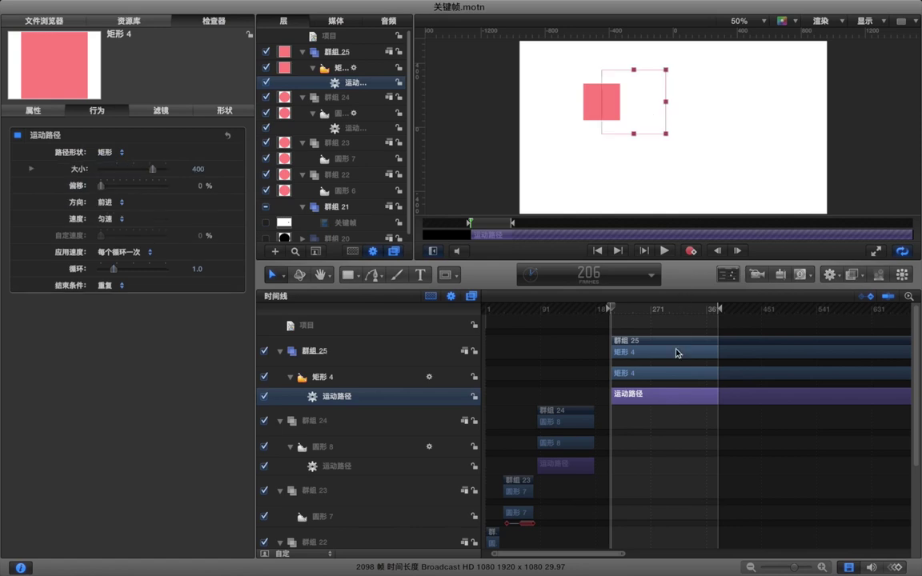
- Enlarge the rectangular path to a size of about 748 and move the square with its path slightly lower on the canvas
{"action": "left_click_drag", "start_coordinate": [667, 136], "coordinate": [716, 163]}
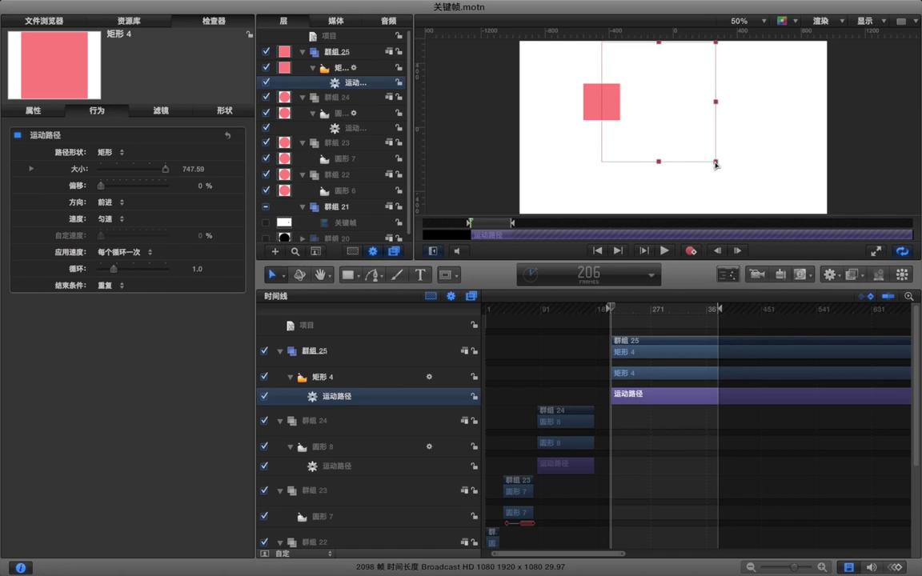
{"action": "left_click", "coordinate": [597, 98]}
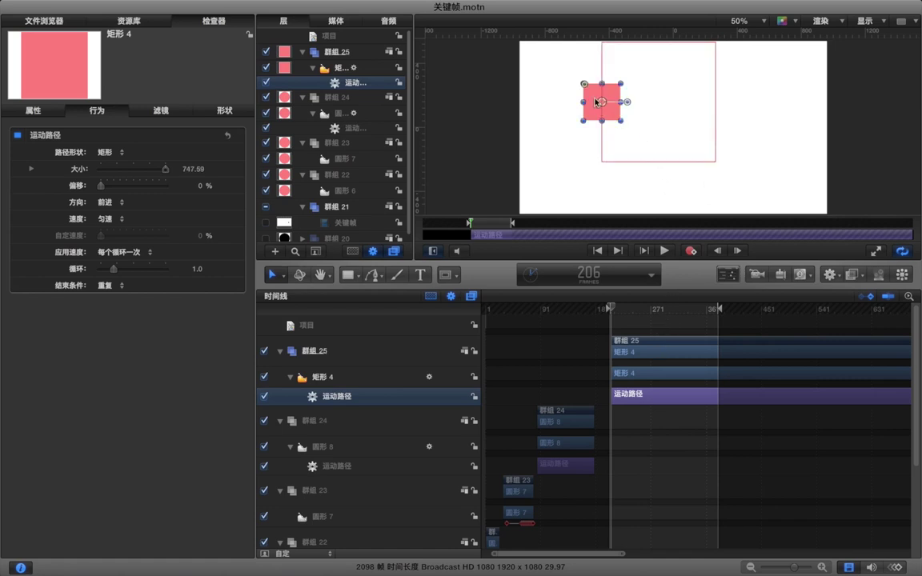
{"action": "left_click_drag", "start_coordinate": [602, 110], "coordinate": [611, 129]}
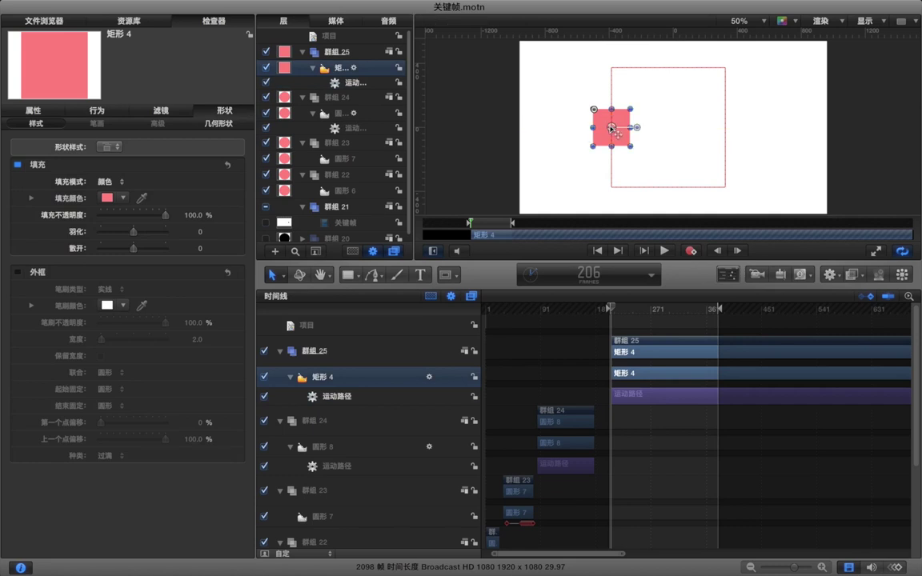
- Set the 运动路径 behavior's speed to 先加速再减速, deselect it and preview the motion
{"action": "left_click", "coordinate": [656, 397]}
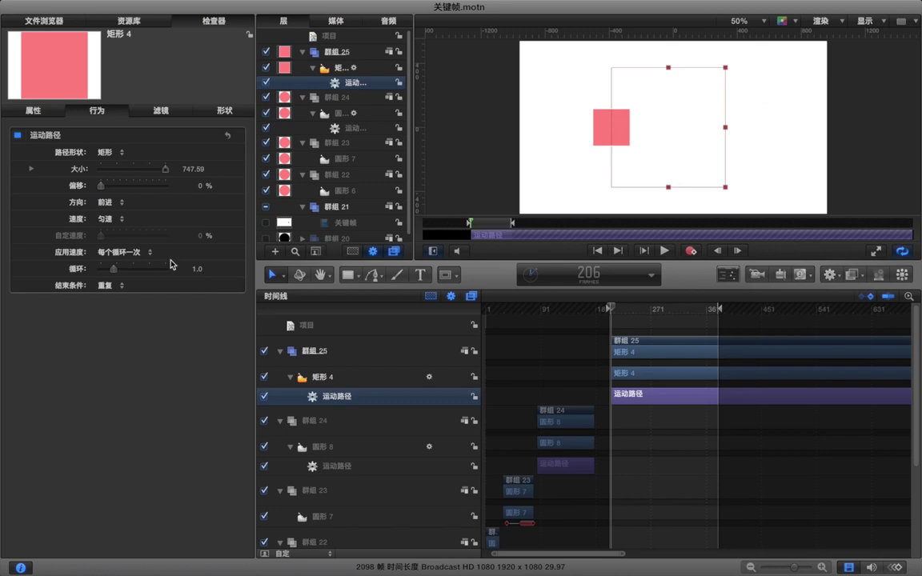
{"action": "left_click", "coordinate": [110, 219]}
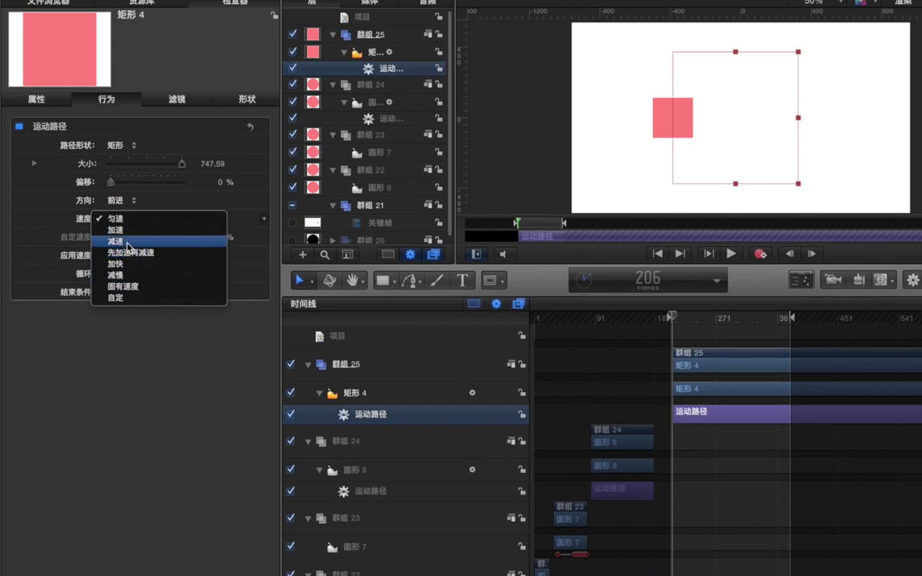
{"action": "left_click", "coordinate": [128, 255]}
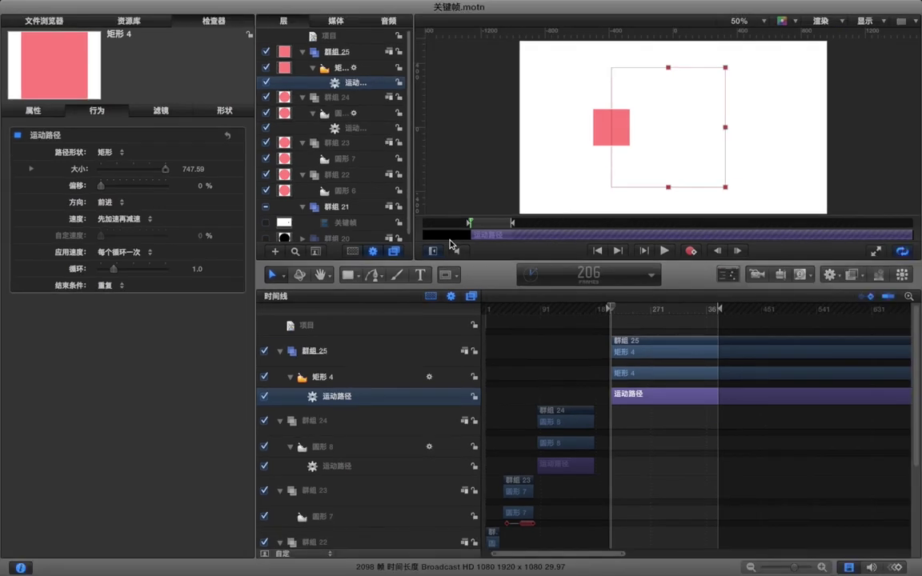
{"action": "left_click", "coordinate": [616, 325]}
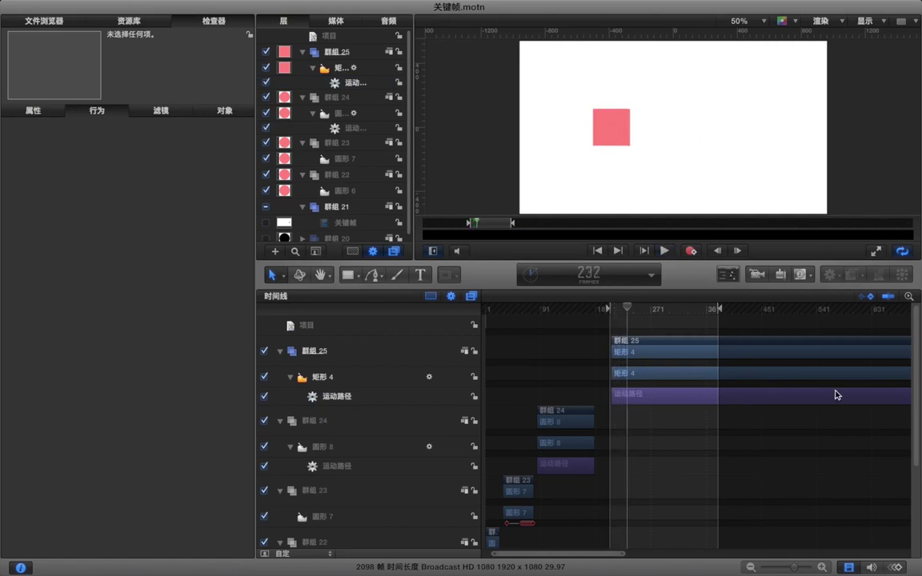
- Trim the end of the square's 运动路径 behavior at frame 371
{"action": "left_click", "coordinate": [692, 312]}
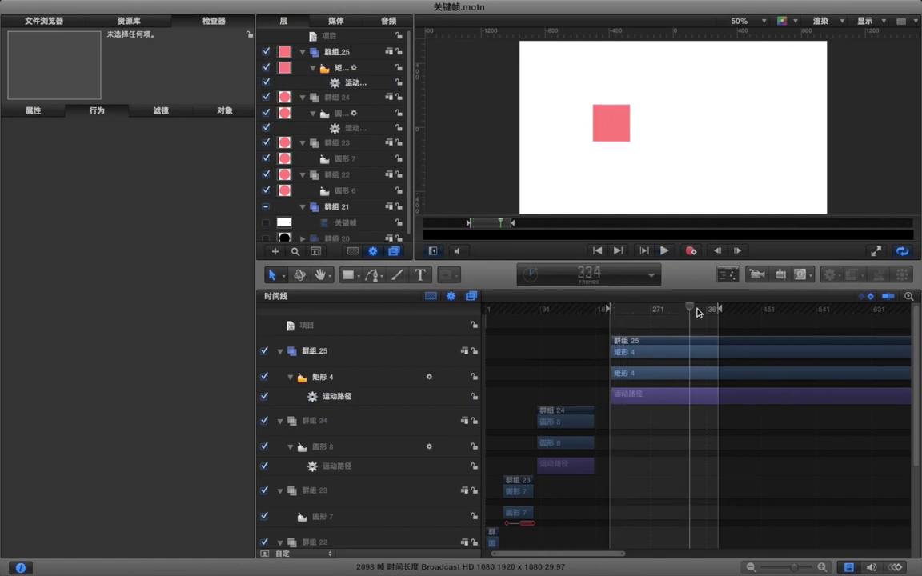
{"action": "left_click", "coordinate": [639, 398]}
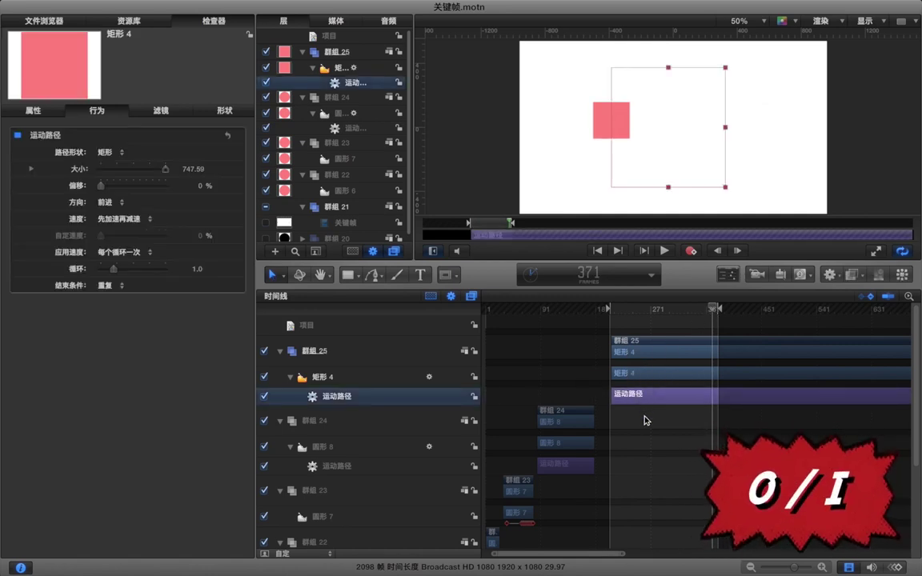
{"action": "key", "text": "o"}
{"action": "left_click", "coordinate": [647, 426]}
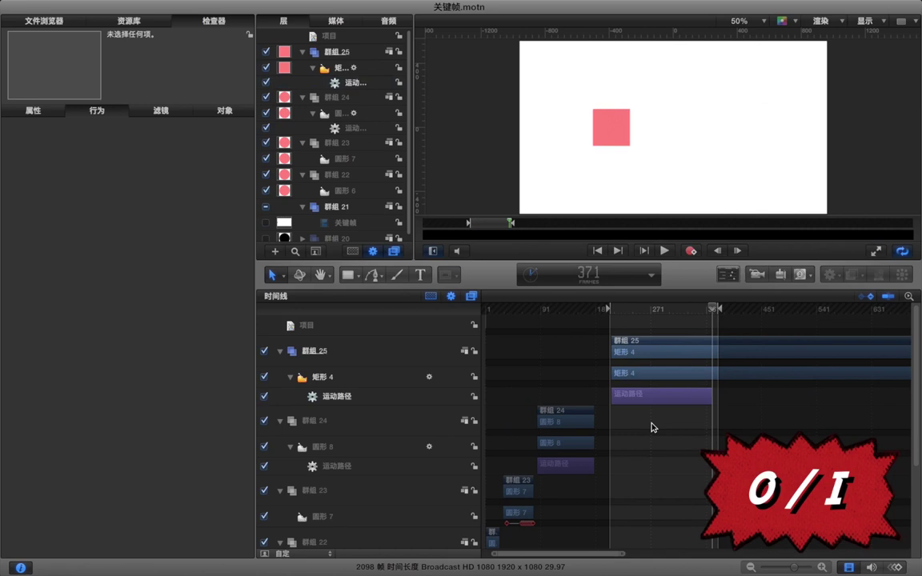
- Match the play range to the 运动路径 behavior, ending at frame 371, and play it back
{"action": "left_click", "coordinate": [653, 400]}
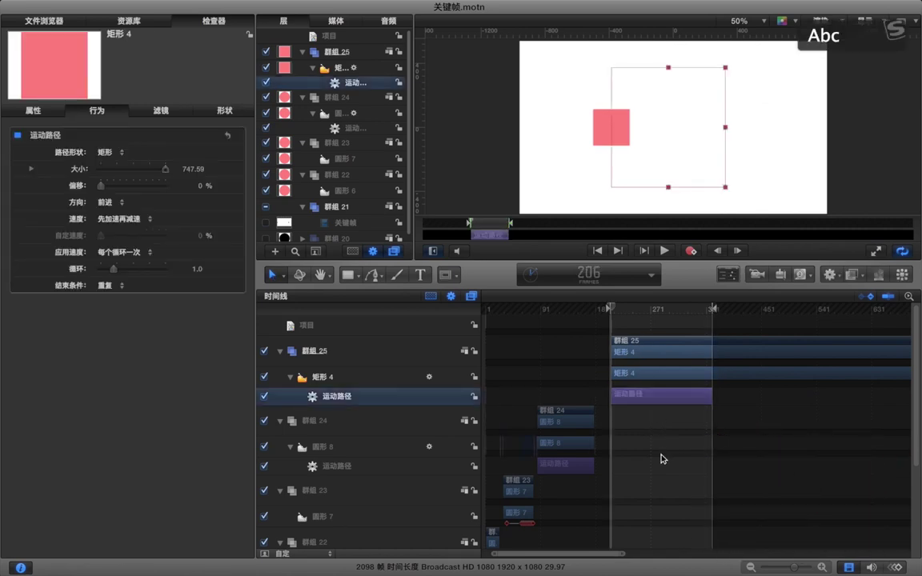
{"action": "left_click", "coordinate": [661, 459]}
{"action": "key", "text": "space"}
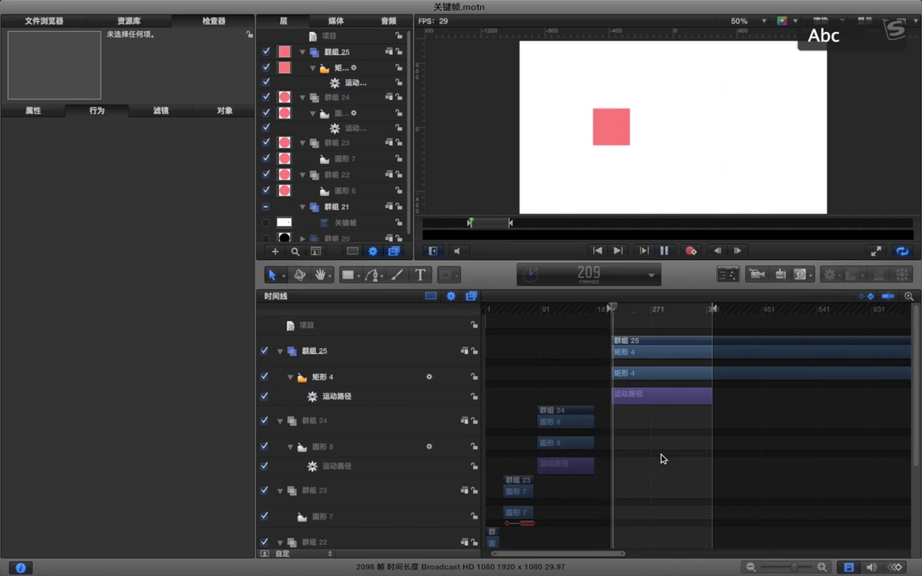
{"action": "key", "text": "space"}
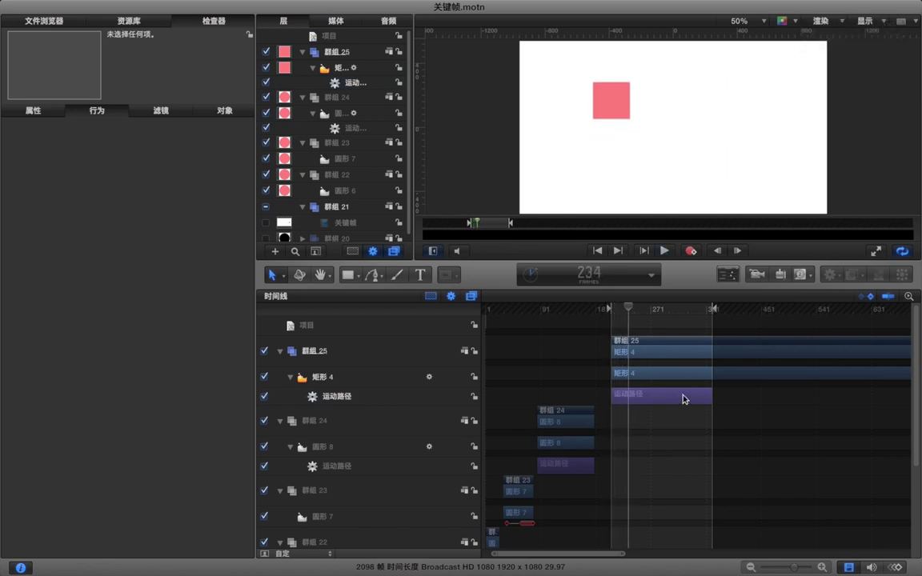
- Shorten the 运动路径 behavior to end at frame 265 and play back the range ending there
{"action": "left_click_drag", "start_coordinate": [710, 391], "coordinate": [647, 392]}
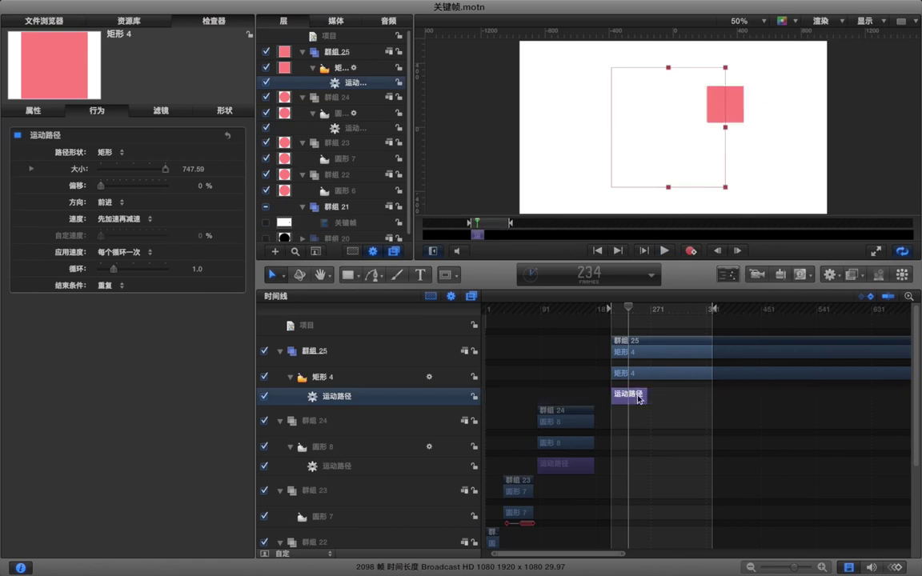
{"action": "key", "text": "shift+End"}
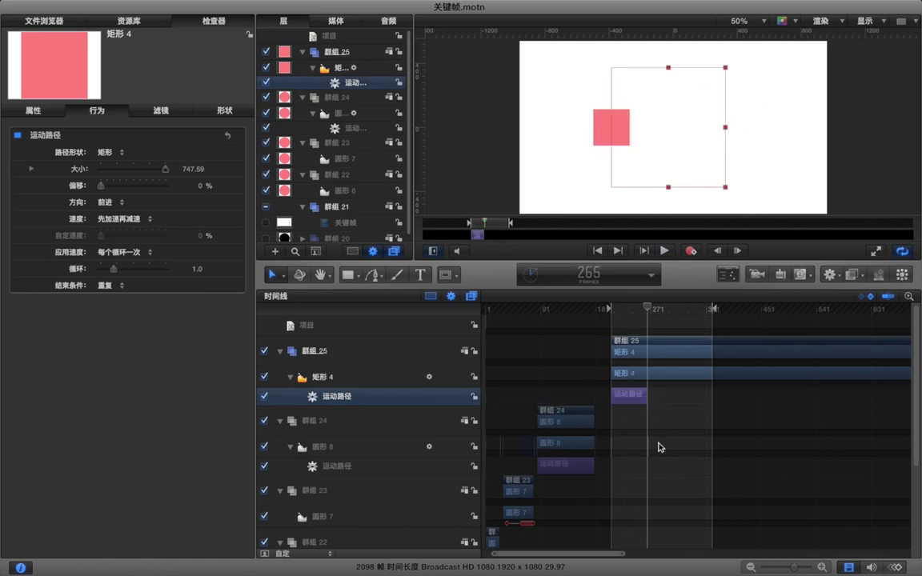
{"action": "left_click", "coordinate": [657, 445]}
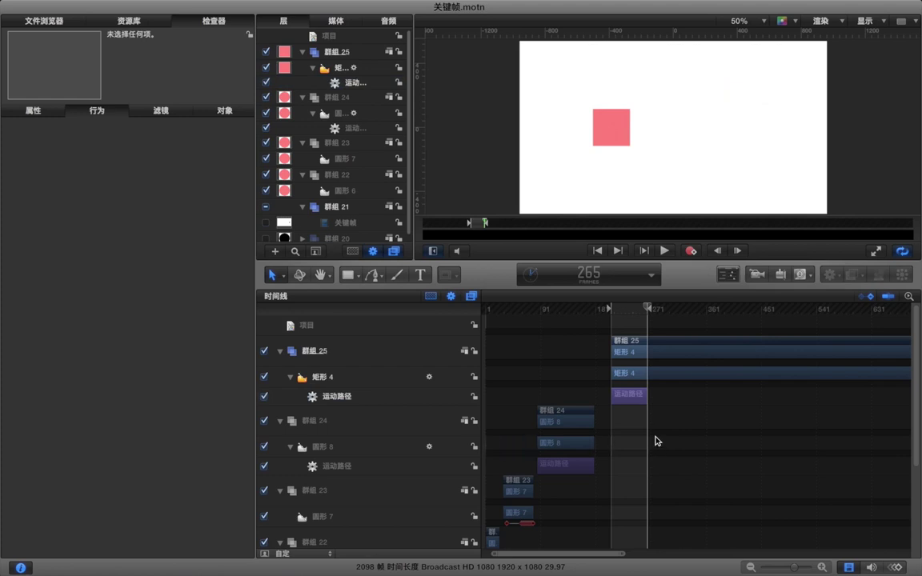
{"action": "key", "text": "space"}
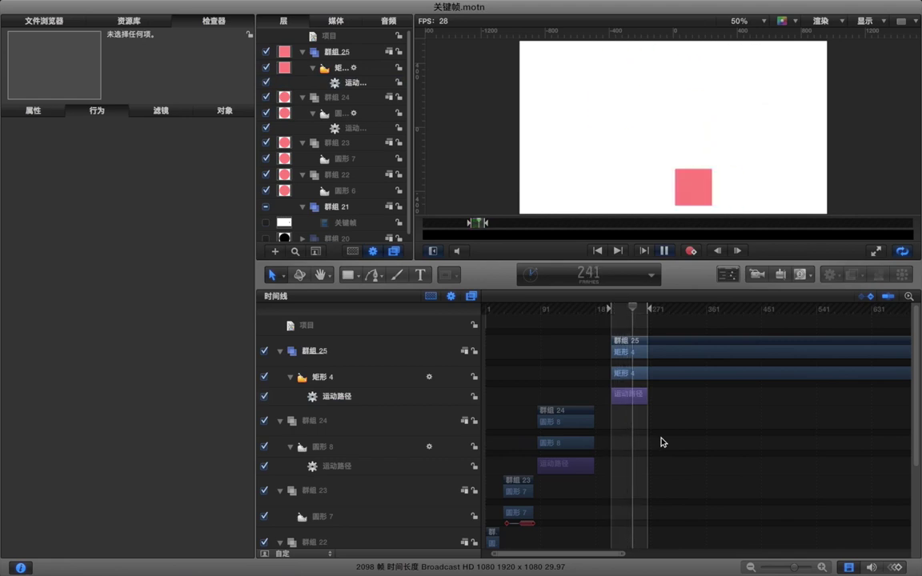
{"action": "key", "text": "space"}
- Shorten the 运动路径 behavior to end at frame 238 and play back the range ending there
{"action": "left_click_drag", "start_coordinate": [645, 393], "coordinate": [631, 393]}
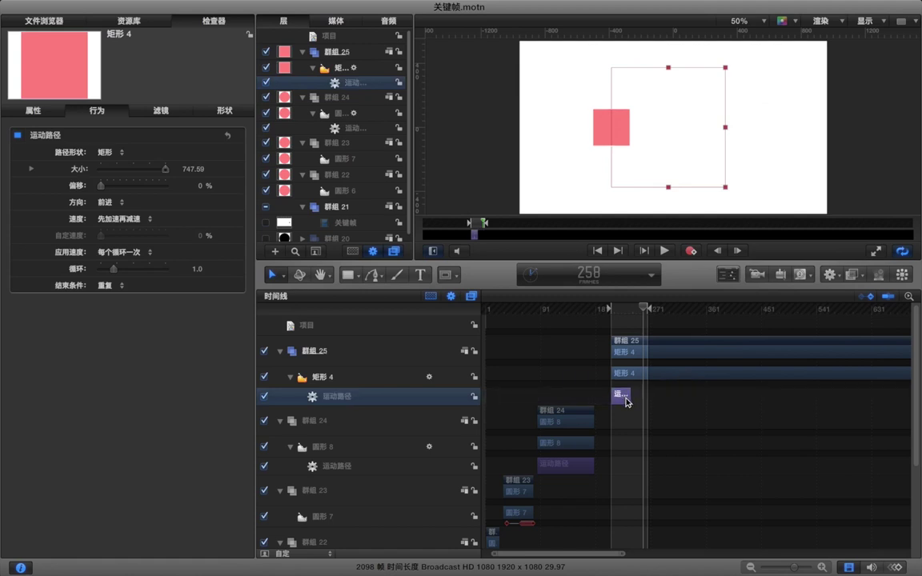
{"action": "key", "text": "super+z"}
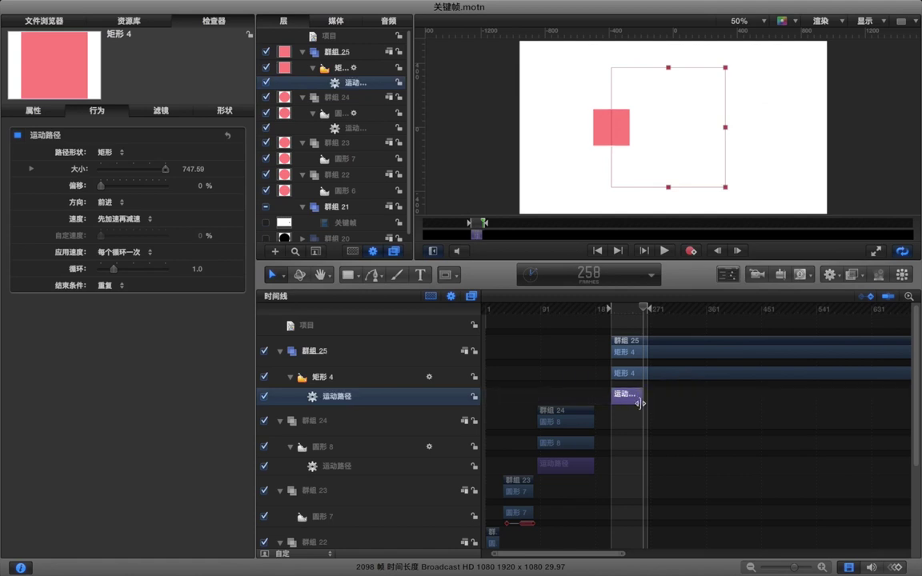
{"action": "key", "text": "super+shift+z"}
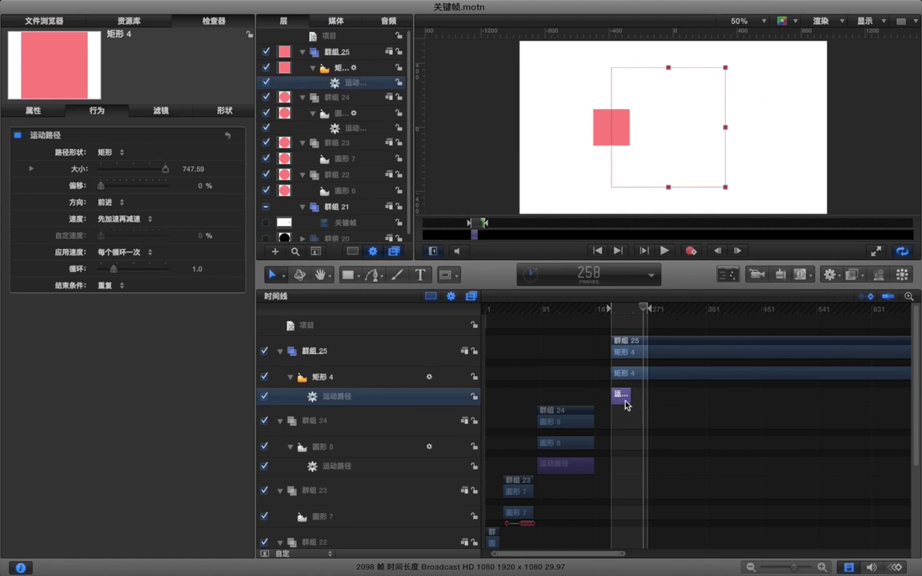
{"action": "left_click", "coordinate": [629, 445]}
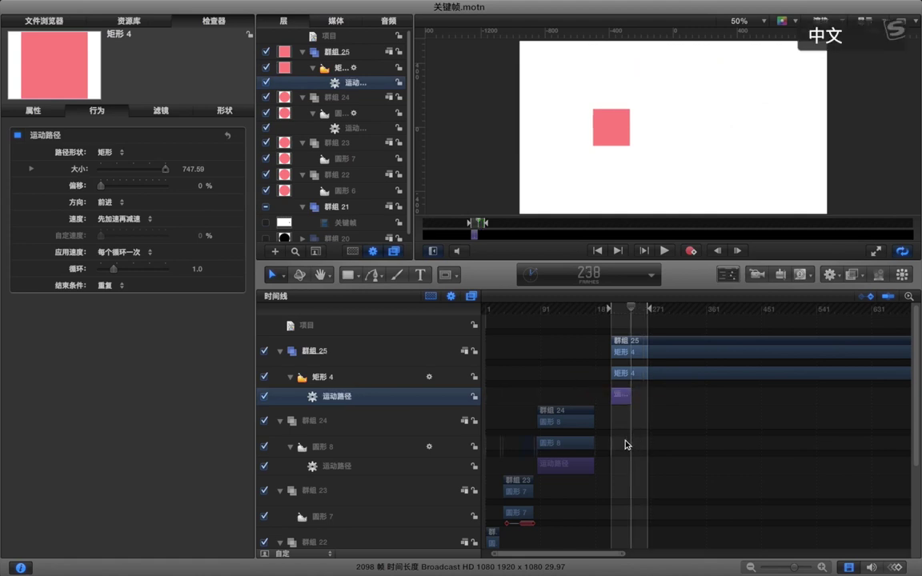
{"action": "key", "text": "space"}
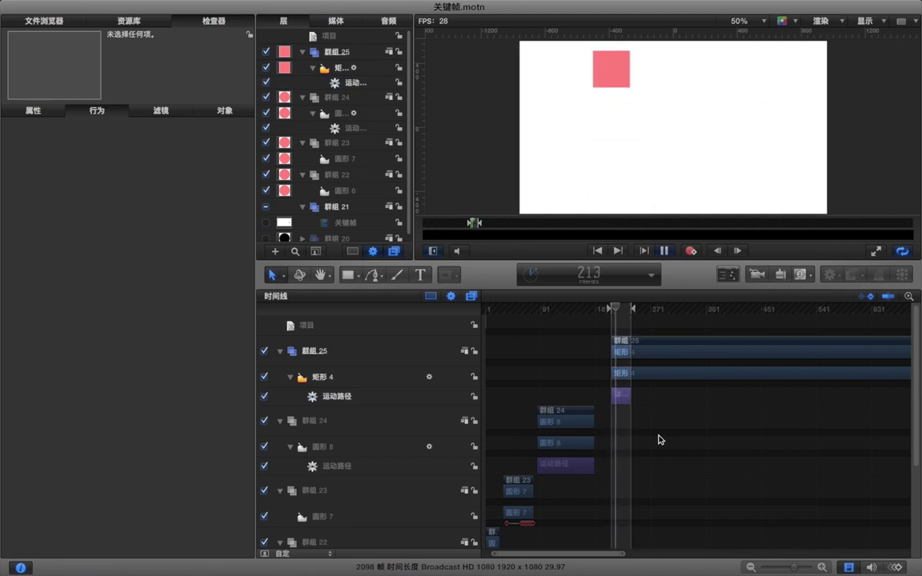
{"action": "key", "text": "space"}
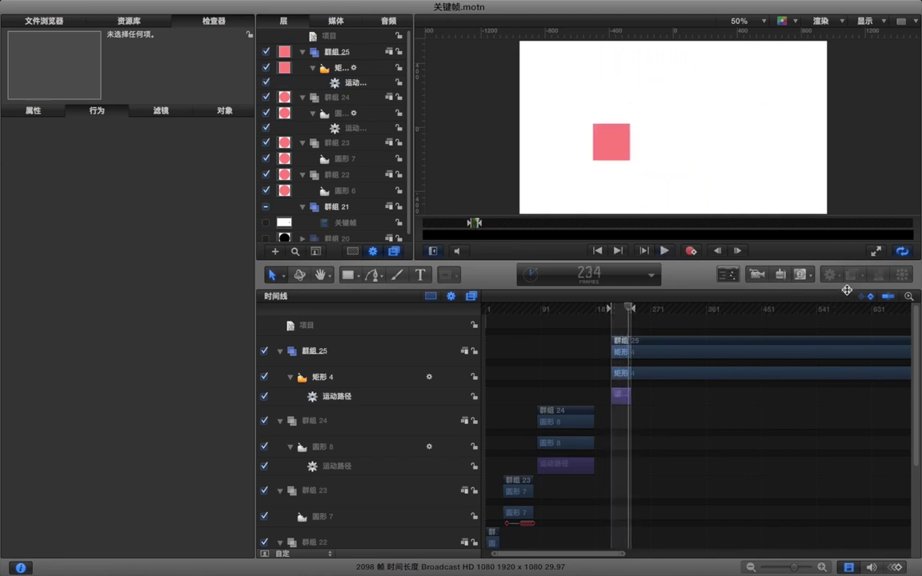
- Watch the square's fast motion in the enlarged viewer with the canvas fitted, and restore the standard layout
{"action": "left_click", "coordinate": [876, 252]}
{"action": "key", "text": "shift+z"}
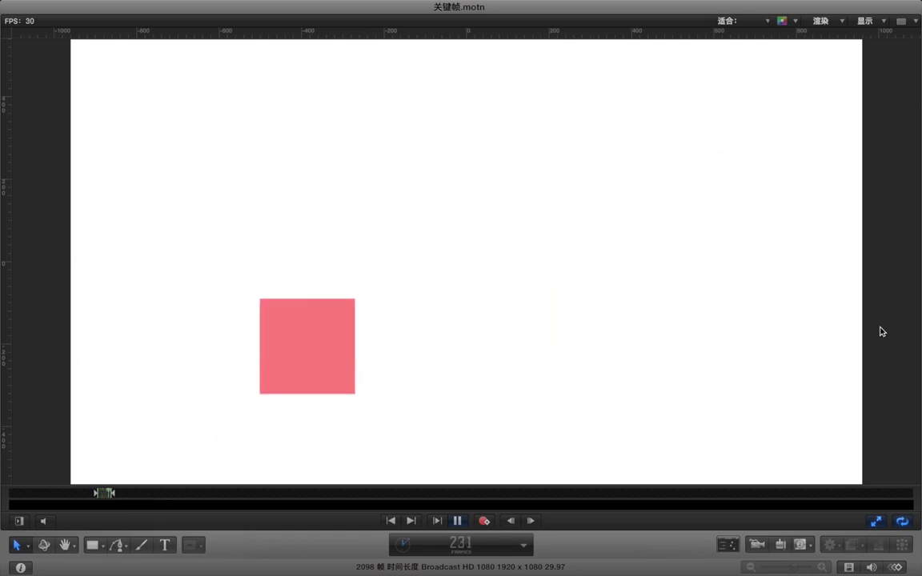
{"action": "key", "text": "space"}
{"action": "key", "text": "F8"}
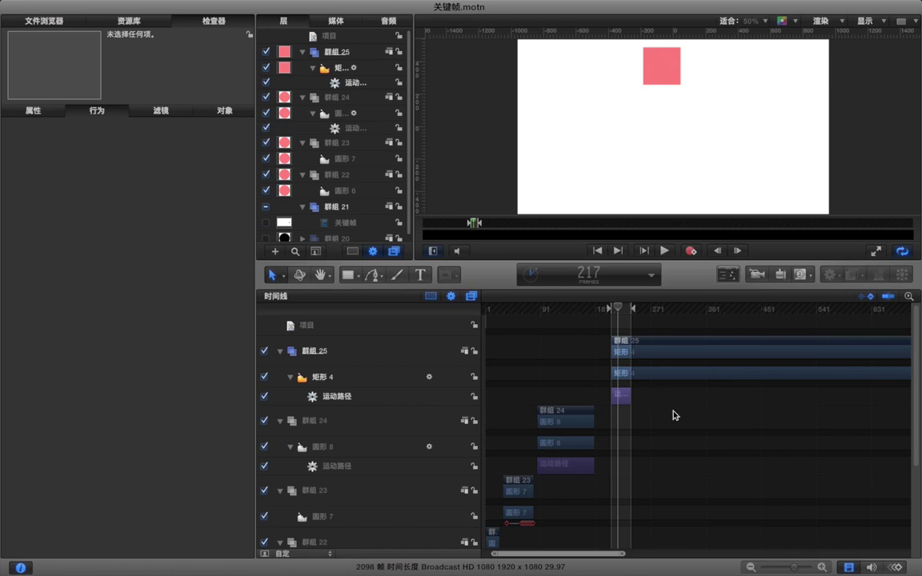
- Trim the end of 矩形 4 in 群组 25 at frame 238, matching its 运动路径 behavior
{"action": "left_click_drag", "start_coordinate": [620, 309], "coordinate": [631, 310]}
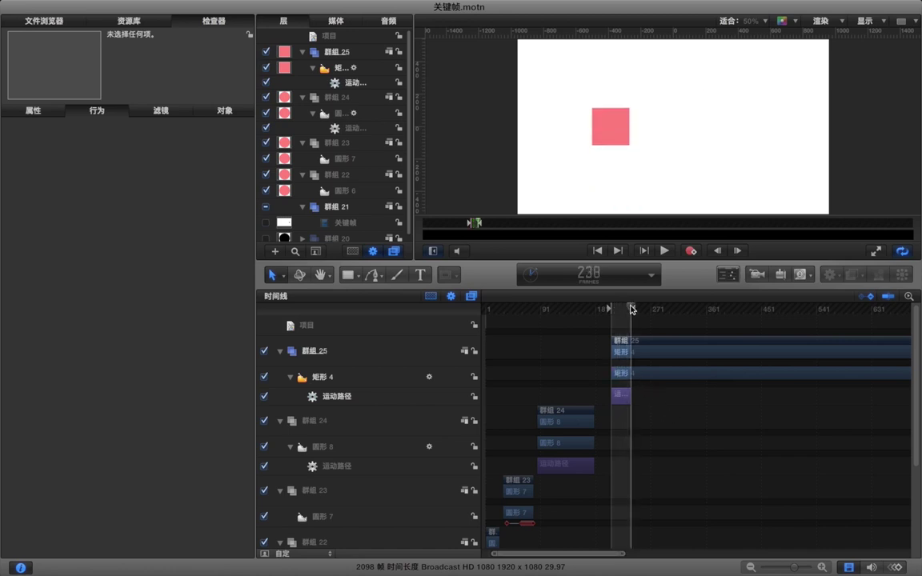
{"action": "left_click", "coordinate": [649, 378]}
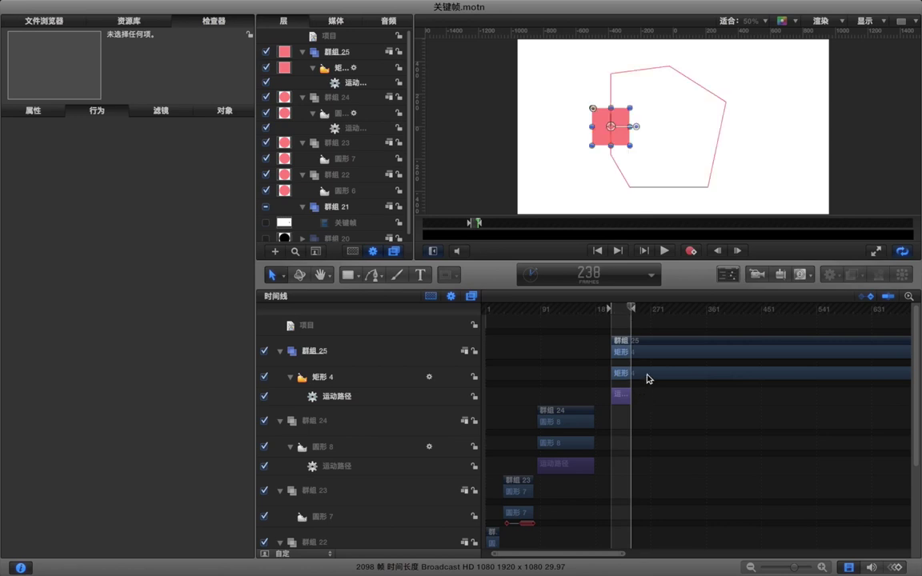
{"action": "left_click", "coordinate": [670, 406]}
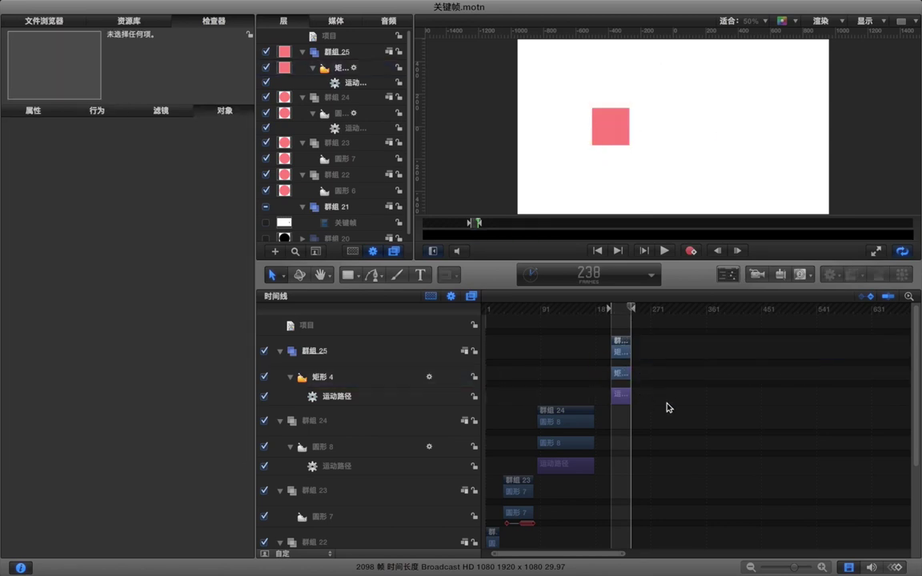
- Extend the play range's end past frame 451 and place the playhead at frame 286
{"action": "left_click_drag", "start_coordinate": [635, 315], "coordinate": [661, 312]}
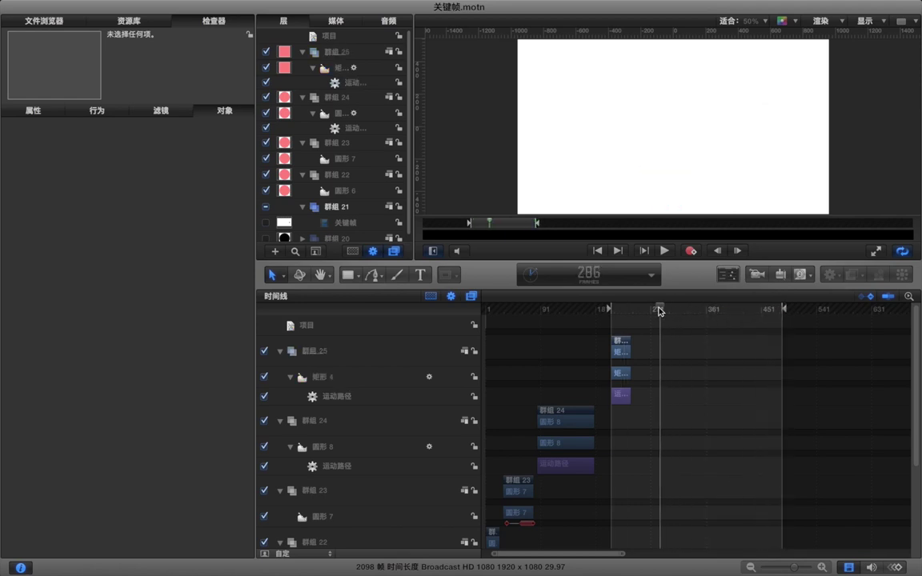
{"action": "key", "text": "super+minus"}
{"action": "key", "text": "super+minus"}
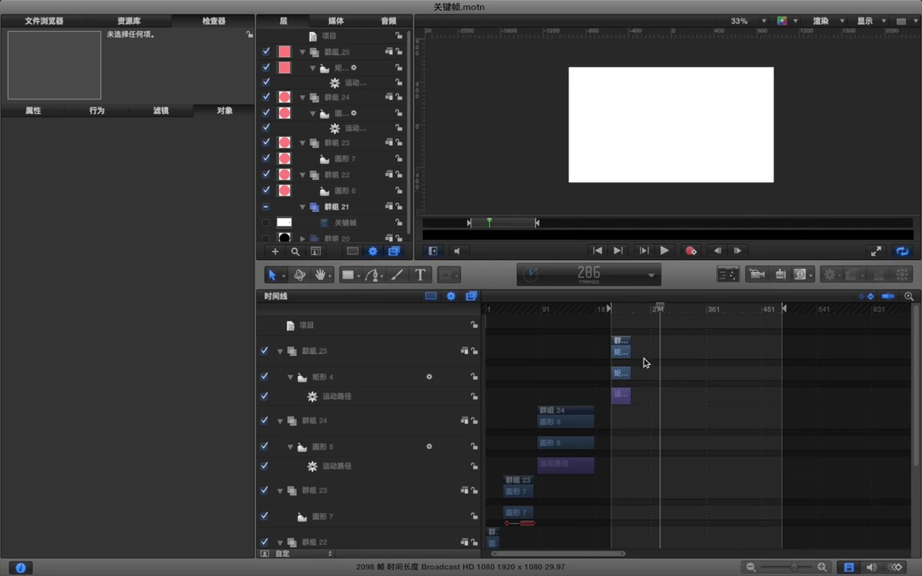
- Place the playhead at frame 247 and add a new group above 群组 25
{"action": "left_click", "coordinate": [638, 310]}
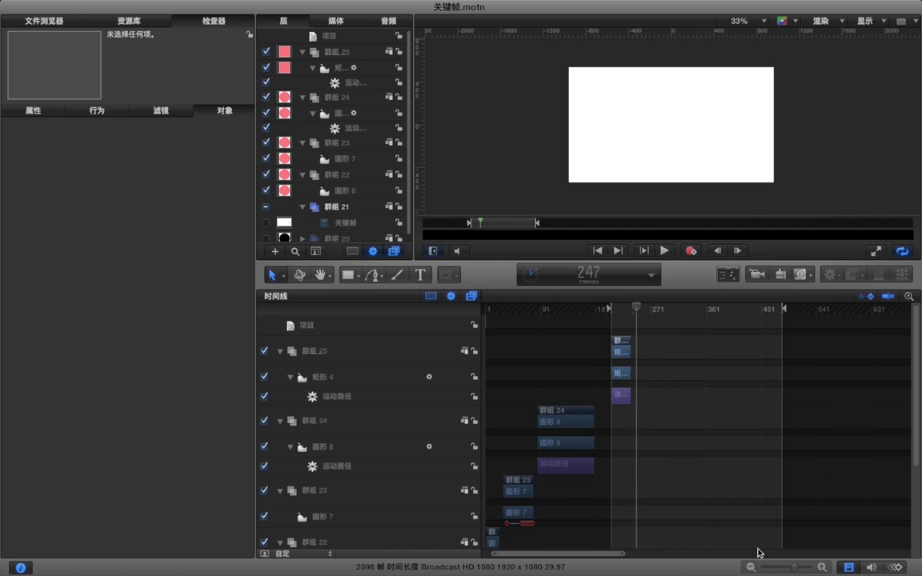
{"action": "left_click_drag", "start_coordinate": [793, 570], "coordinate": [803, 570]}
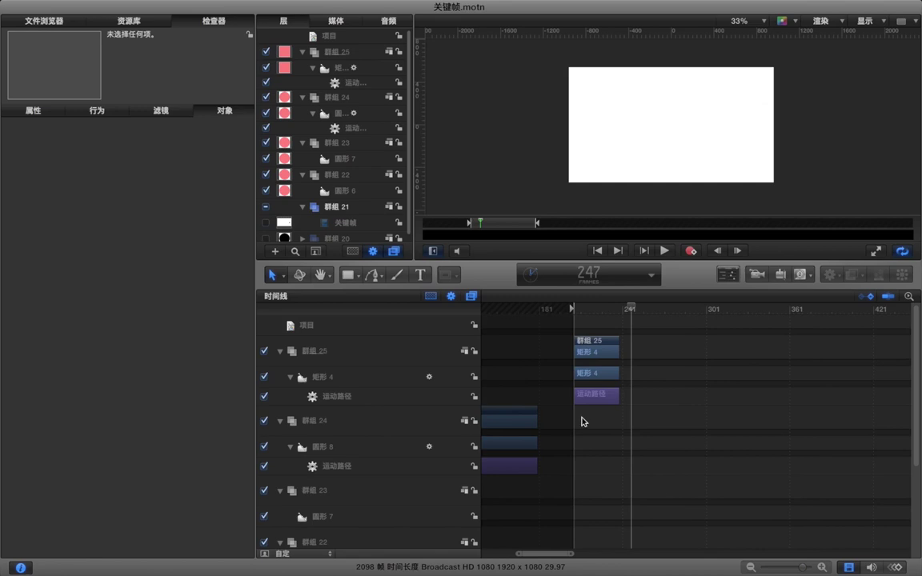
{"action": "left_click", "coordinate": [335, 353]}
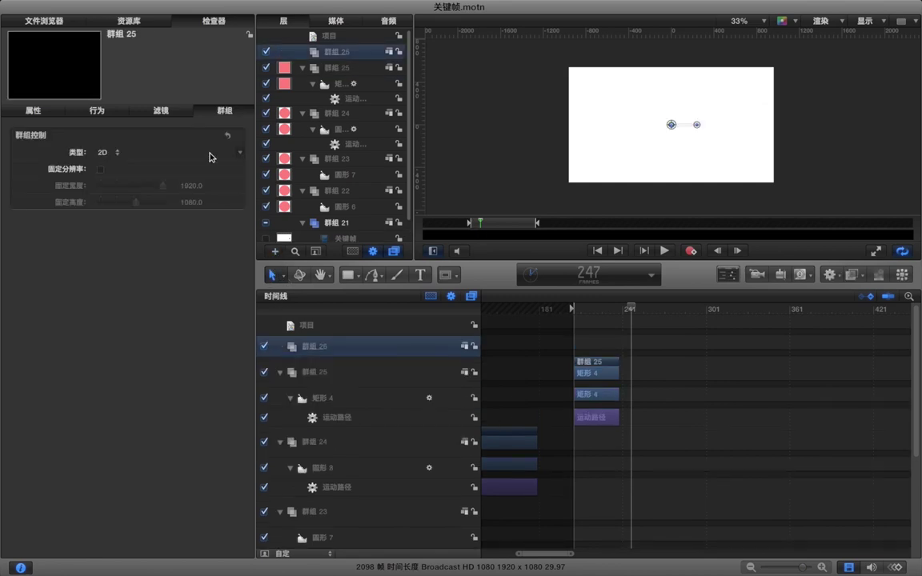
{"action": "key", "text": "super+shift+n"}
{"action": "scroll", "coordinate": [638, 334], "scroll_direction": "right", "scroll_amount": 2}
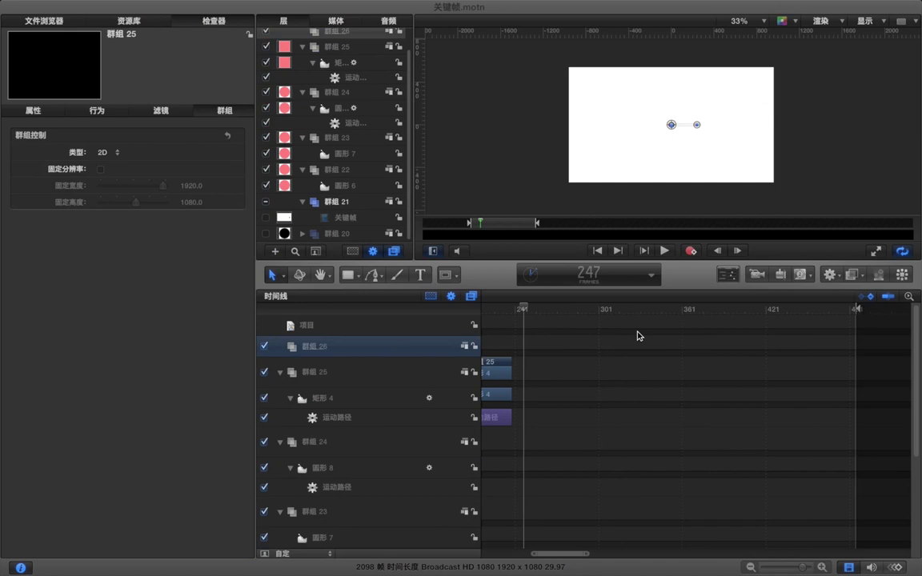
{"action": "left_click", "coordinate": [597, 347]}
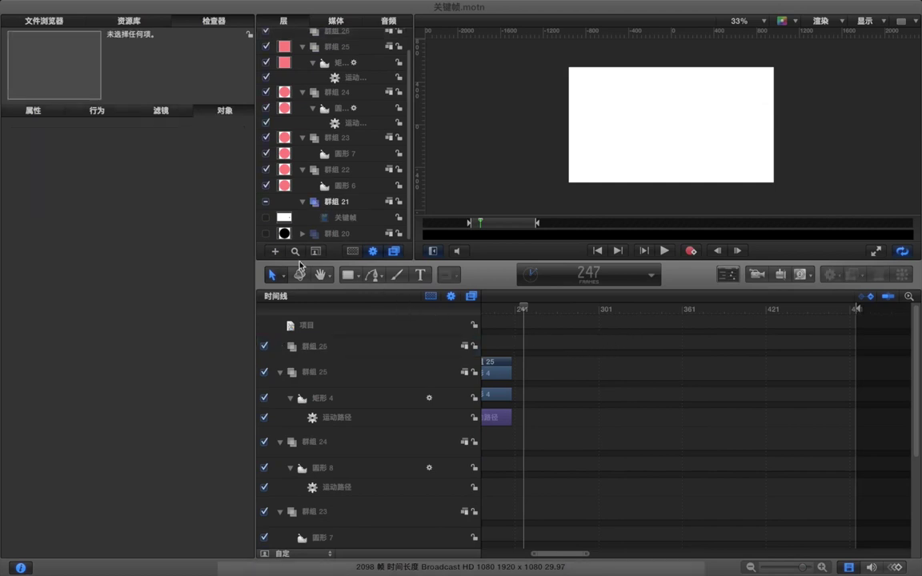
- Draw a circle about 206 px in diameter near the canvas's upper edge and show its geometry settings
{"action": "left_click", "coordinate": [347, 275]}
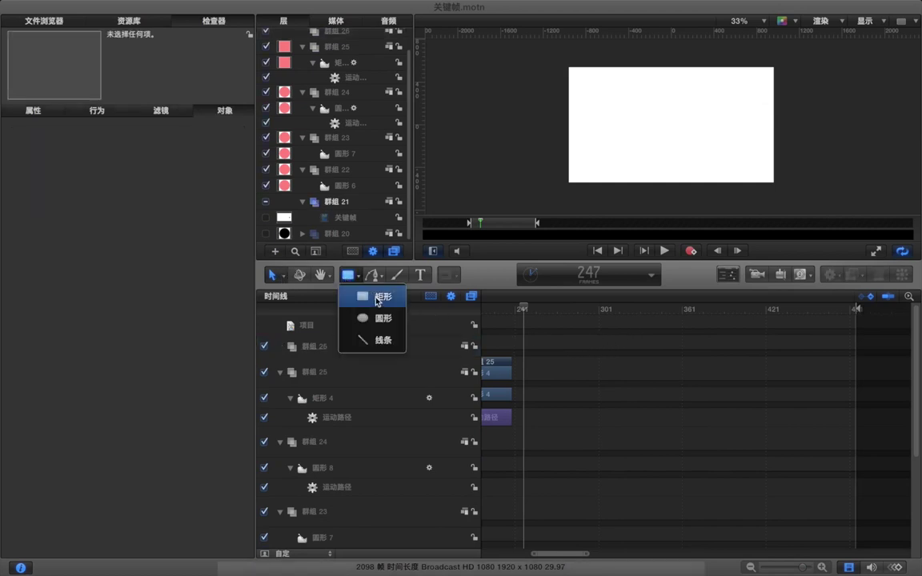
{"action": "left_click", "coordinate": [383, 318]}
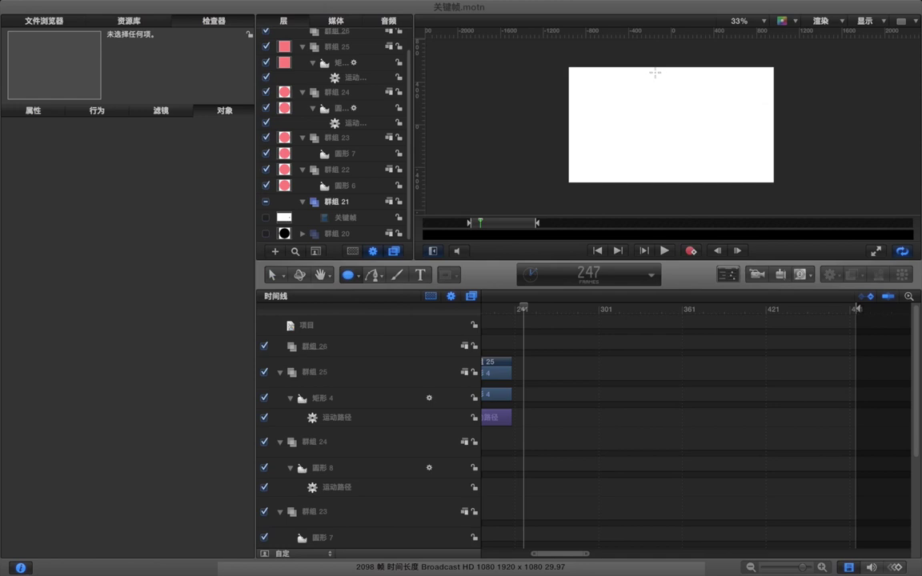
{"action": "left_click_drag", "start_coordinate": [655, 73], "coordinate": [677, 88]}
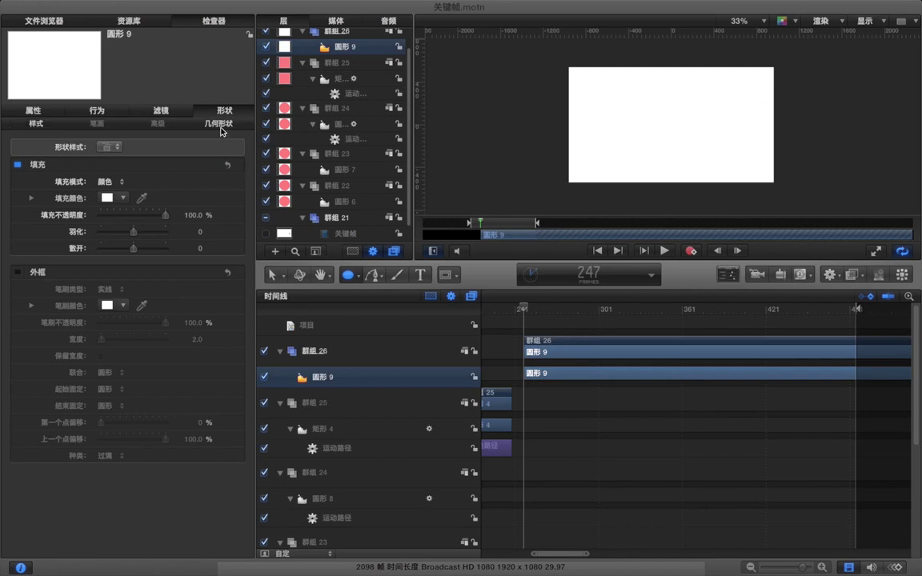
{"action": "left_click", "coordinate": [210, 122]}
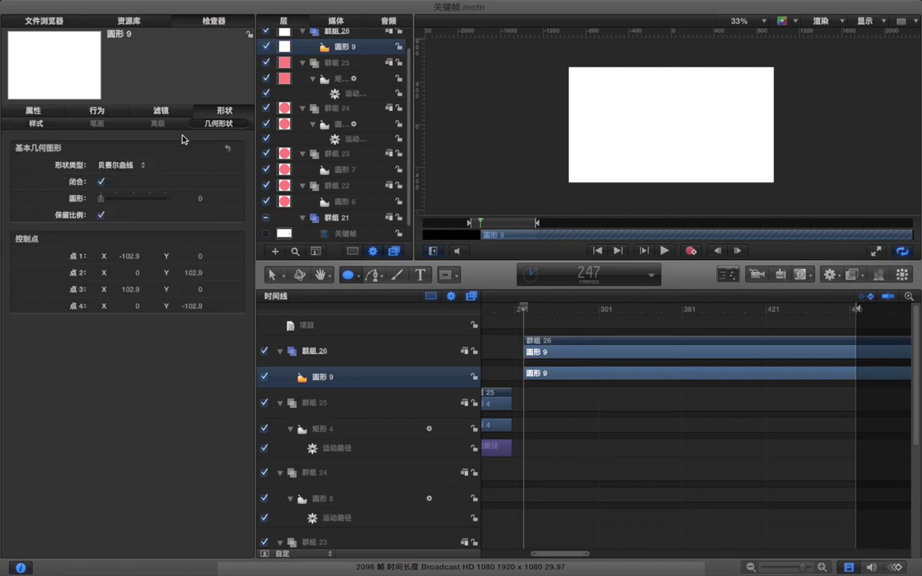
- Set the fill colour of 圆形 9 to 橙红色 from the colour pencils
{"action": "left_click", "coordinate": [35, 123]}
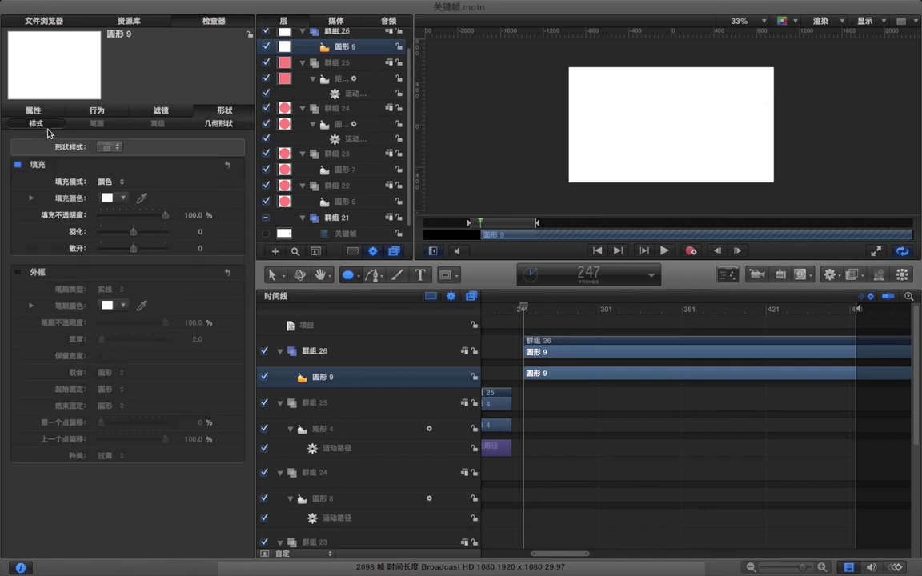
{"action": "left_click", "coordinate": [106, 198]}
{"action": "left_click", "coordinate": [214, 364]}
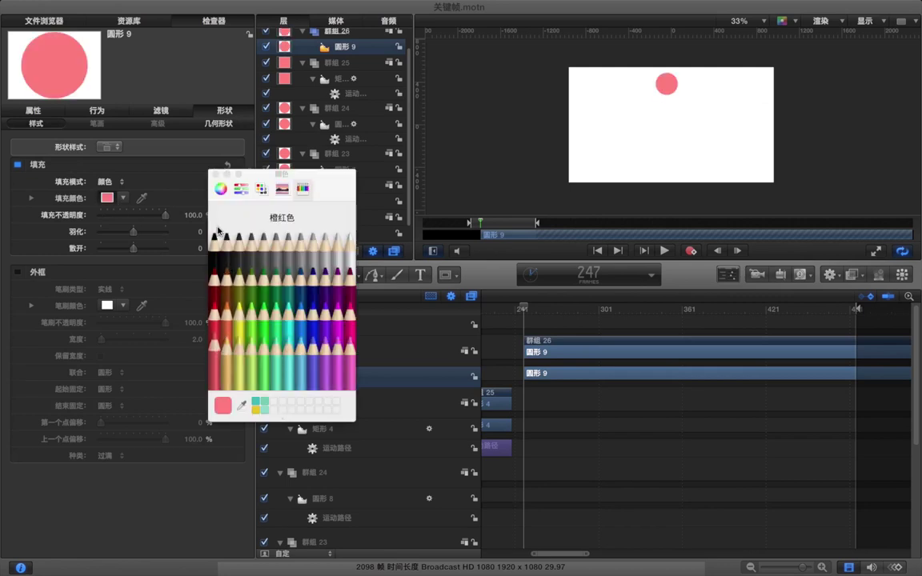
{"action": "left_click", "coordinate": [215, 174]}
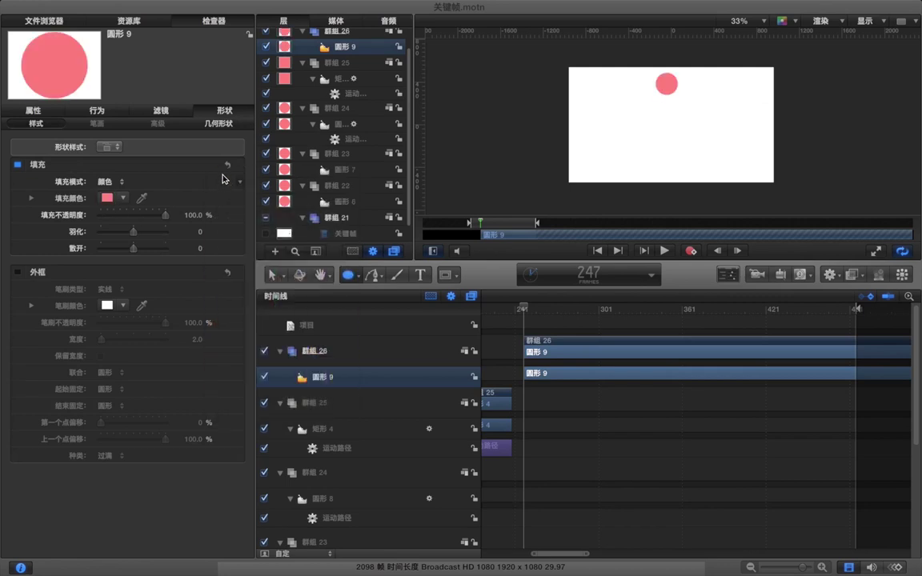
- Add a position keyframe to 圆形 9 at frame 247
{"action": "left_click", "coordinate": [45, 109]}
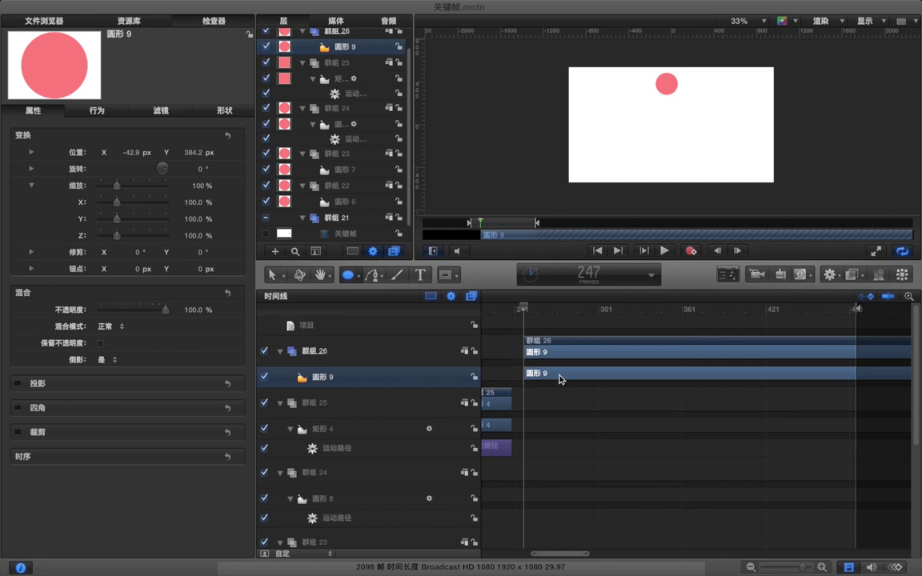
{"action": "mouse_move", "coordinate": [226, 154]}
{"action": "left_click", "coordinate": [226, 153]}
- Set the Y position of 圆形 9 to -244.8 px at frame 262 so the circle drops
{"action": "key", "text": "Right"}
{"action": "key", "text": "Right"}
{"action": "key", "text": "Right"}
{"action": "key", "text": "Right"}
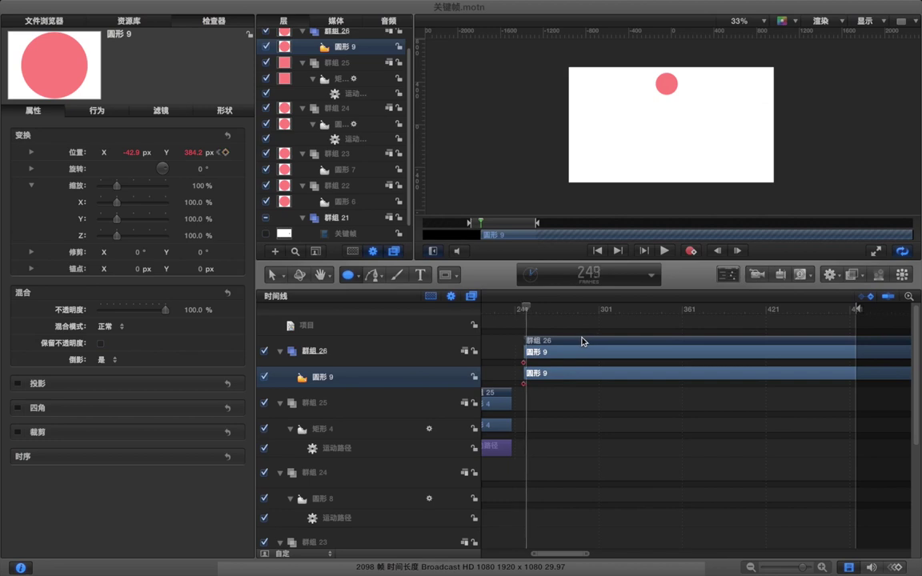
{"action": "key", "text": "Right"}
{"action": "key", "text": "Right"}
{"action": "key", "text": "Right"}
{"action": "key", "text": "Right"}
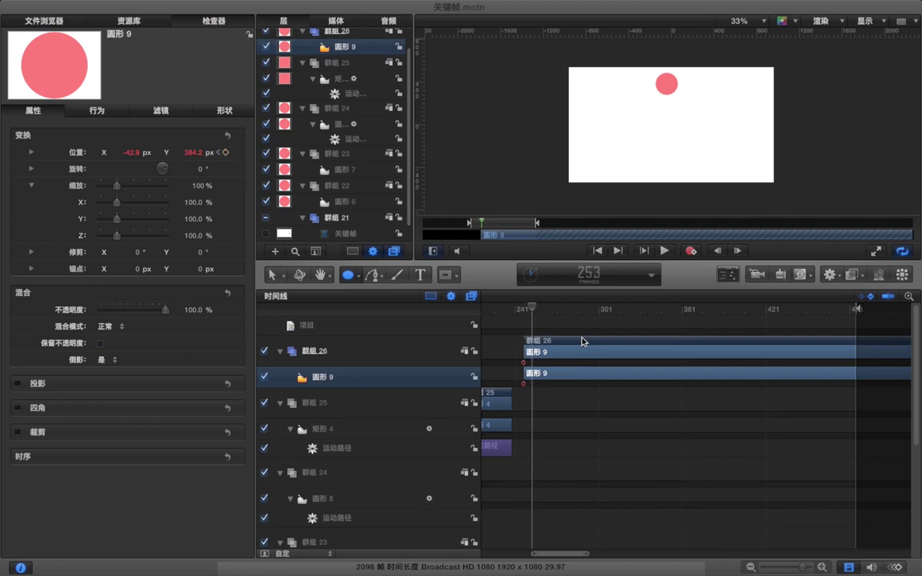
{"action": "key", "text": "Right"}
{"action": "key", "text": "Right"}
{"action": "key", "text": "Right"}
{"action": "key", "text": "Right"}
{"action": "key", "text": "Right"}
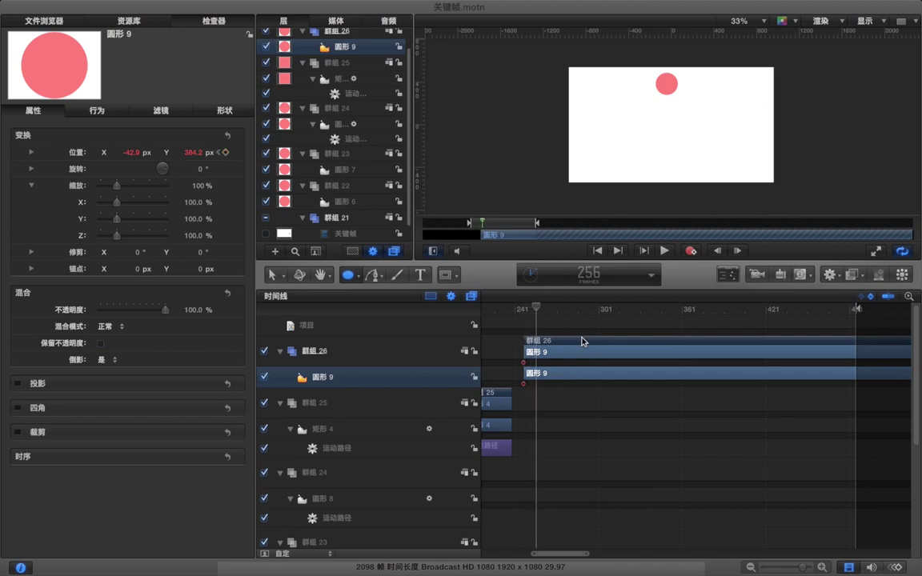
{"action": "key", "text": "Right"}
{"action": "key", "text": "Right"}
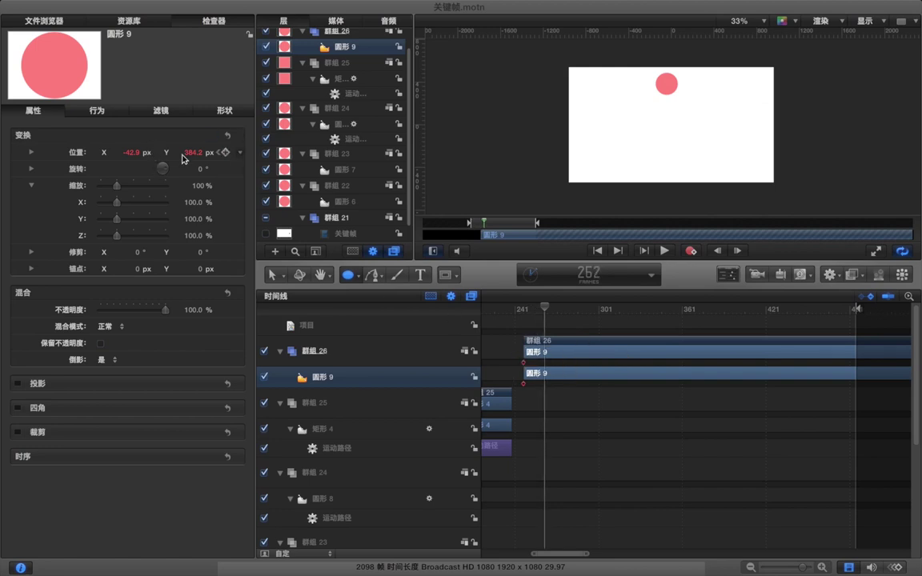
{"action": "mouse_move", "coordinate": [192, 152]}
{"action": "left_mouse_down"}
{"action": "mouse_move", "coordinate": [144, 156]}
{"action": "mouse_move", "coordinate": [193, 154]}
{"action": "left_mouse_up"}
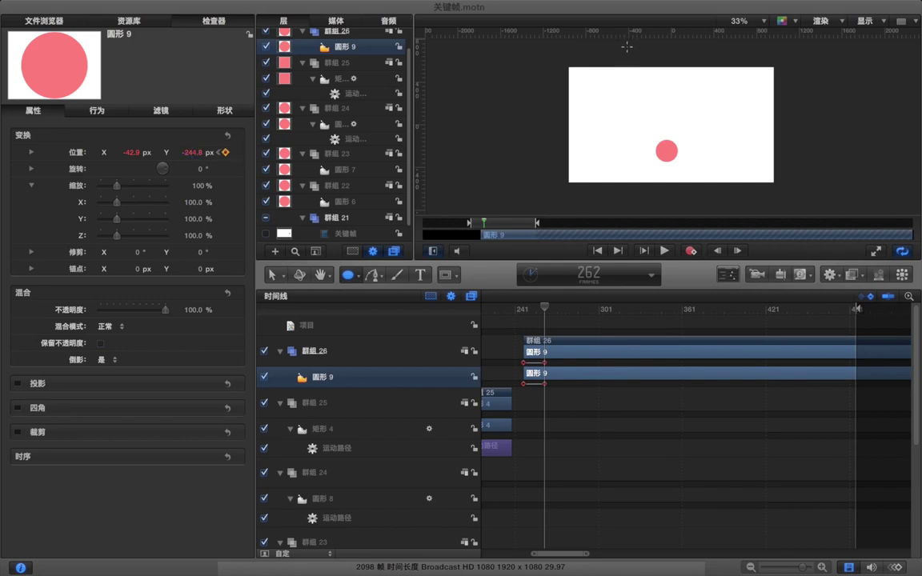
- Place a horizontal guide at the dropped circle's lower edge and play back the fall from just before the first keyframe
{"action": "left_click_drag", "start_coordinate": [631, 33], "coordinate": [651, 162]}
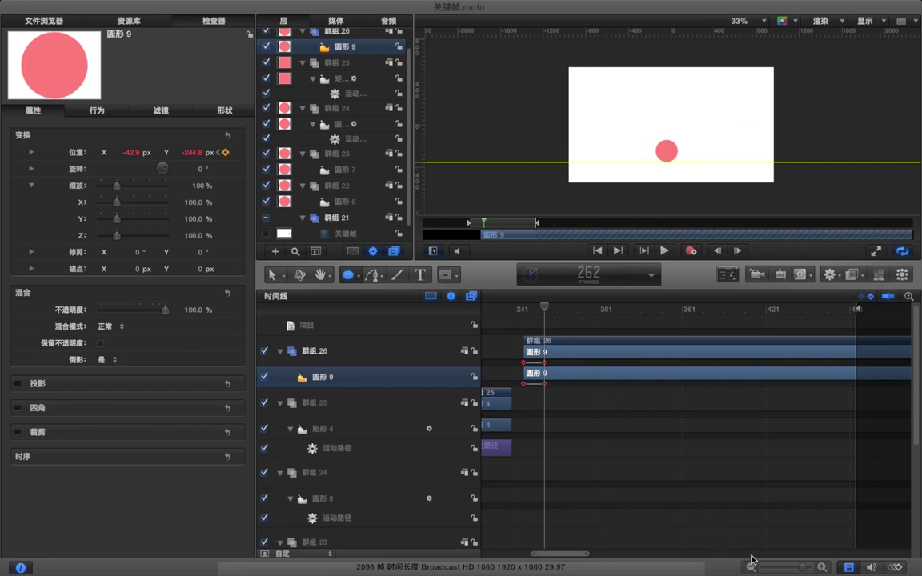
{"action": "left_click_drag", "start_coordinate": [804, 567], "coordinate": [808, 568]}
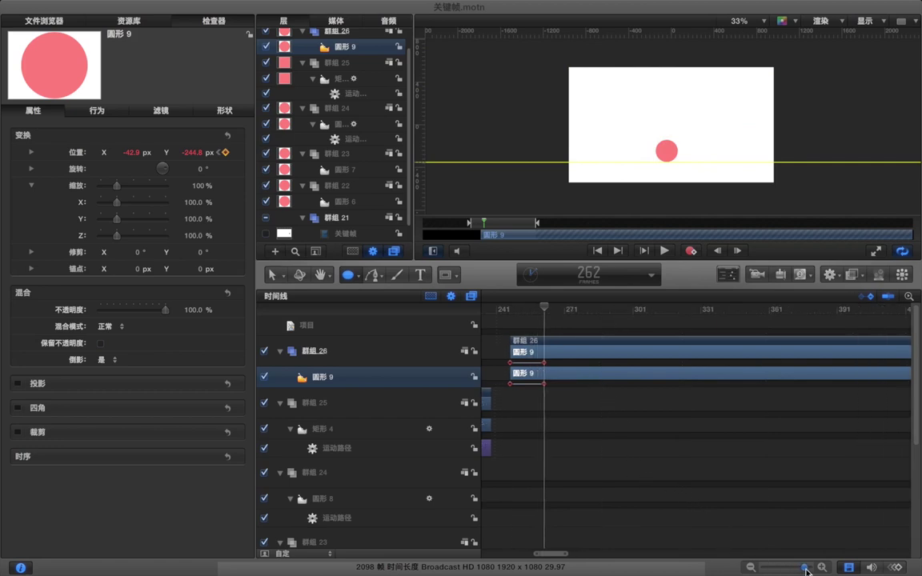
{"action": "left_click", "coordinate": [505, 317]}
{"action": "key", "text": "space"}
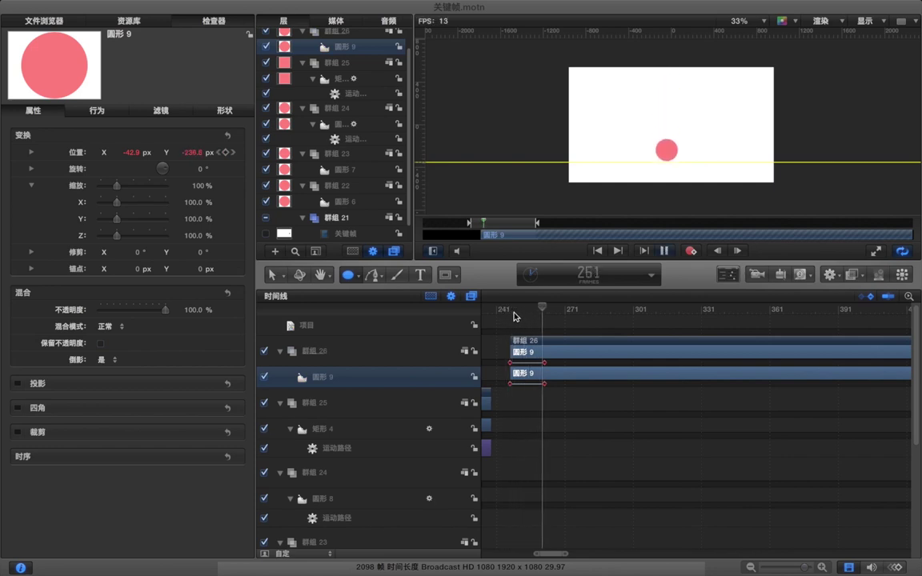
{"action": "key", "text": "space"}
- Extend the start of 圆形 9 to frame 244 and set the play range's start there
{"action": "left_click", "coordinate": [504, 313]}
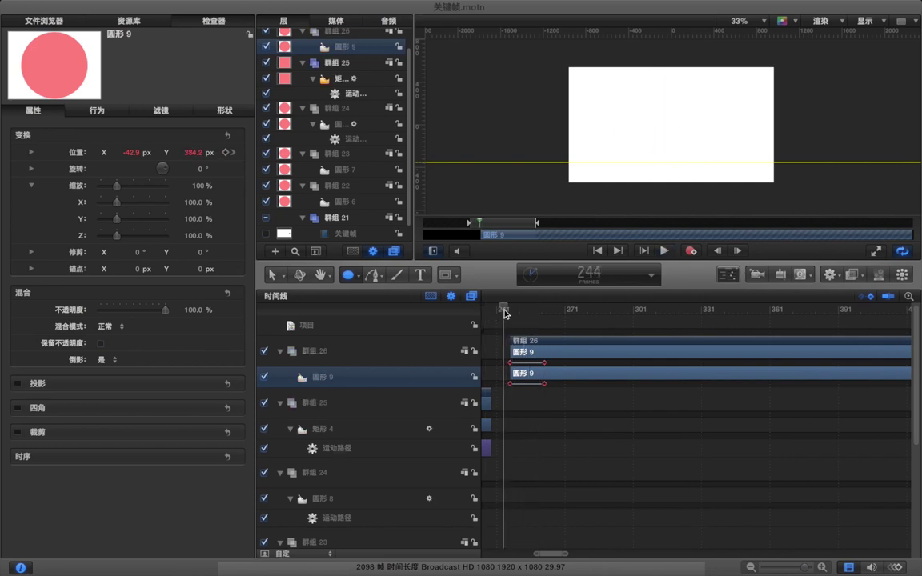
{"action": "key", "text": "i"}
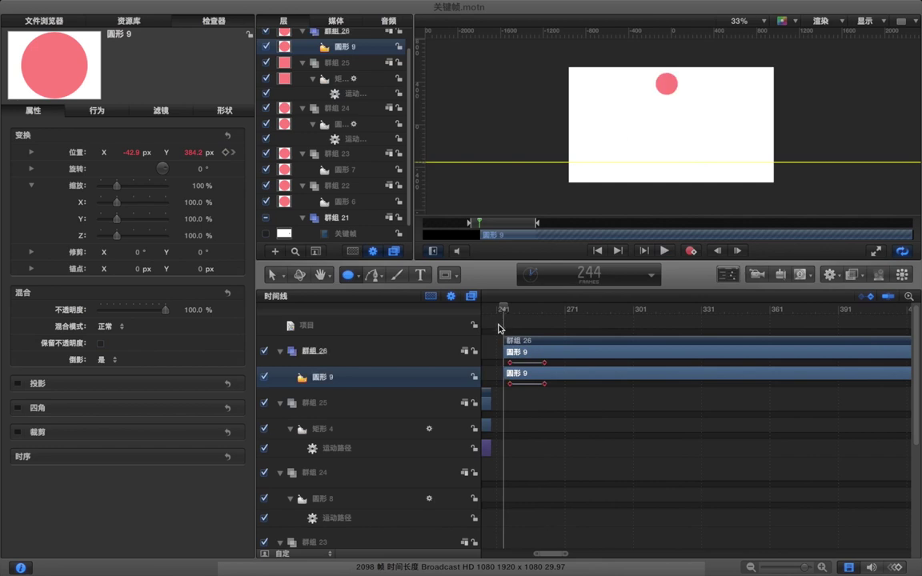
{"action": "left_click", "coordinate": [498, 323]}
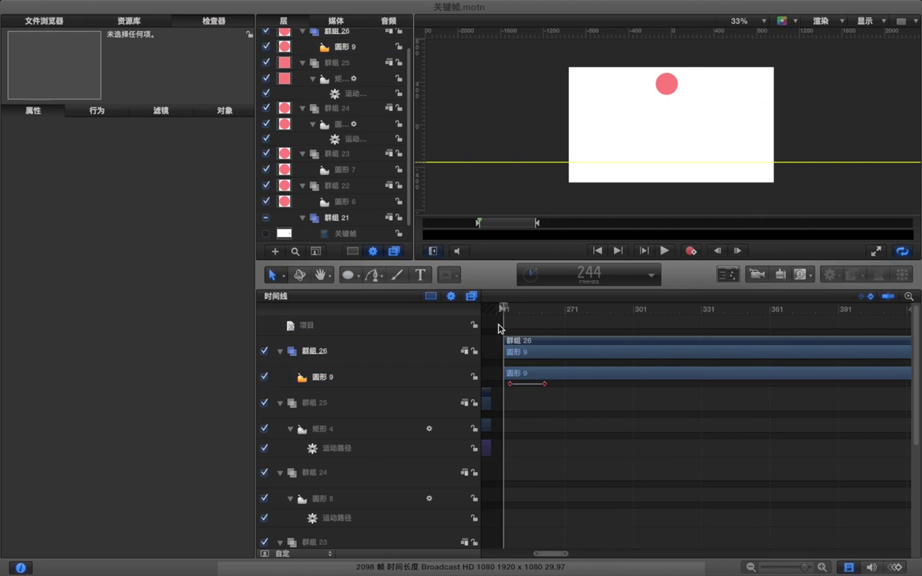
- Play back the fall, then move the landing keyframe of 圆形 9 to frame 257
{"action": "key", "text": "space"}
{"action": "left_click_drag", "start_coordinate": [526, 316], "coordinate": [511, 317]}
{"action": "key", "text": "Right"}
{"action": "key", "text": "Right"}
{"action": "key", "text": "Right"}
{"action": "key", "text": "Right"}
{"action": "key", "text": "Right"}
{"action": "key", "text": "Right"}
{"action": "key", "text": "Right"}
{"action": "key", "text": "Right"}
{"action": "key", "text": "Right"}
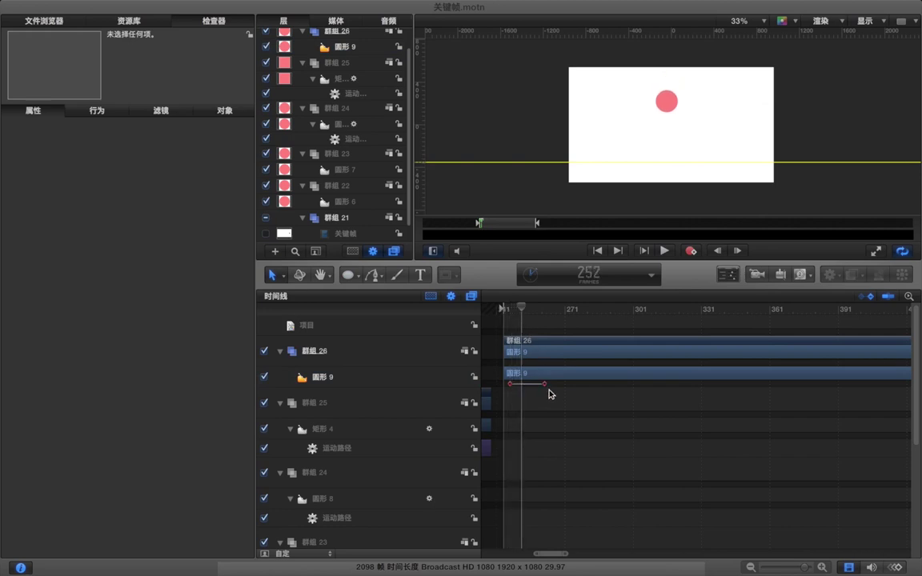
{"action": "key", "text": "Right"}
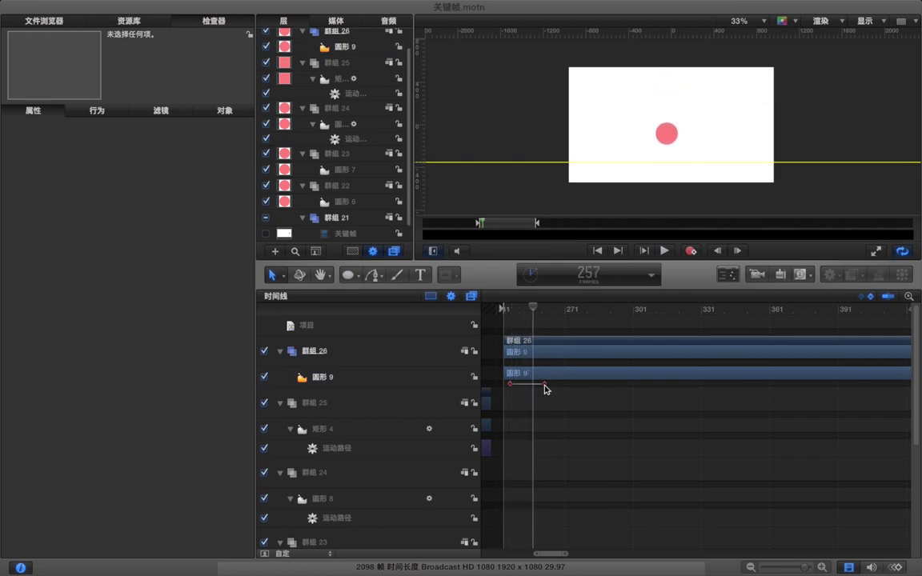
{"action": "left_click_drag", "start_coordinate": [540, 386], "coordinate": [530, 387]}
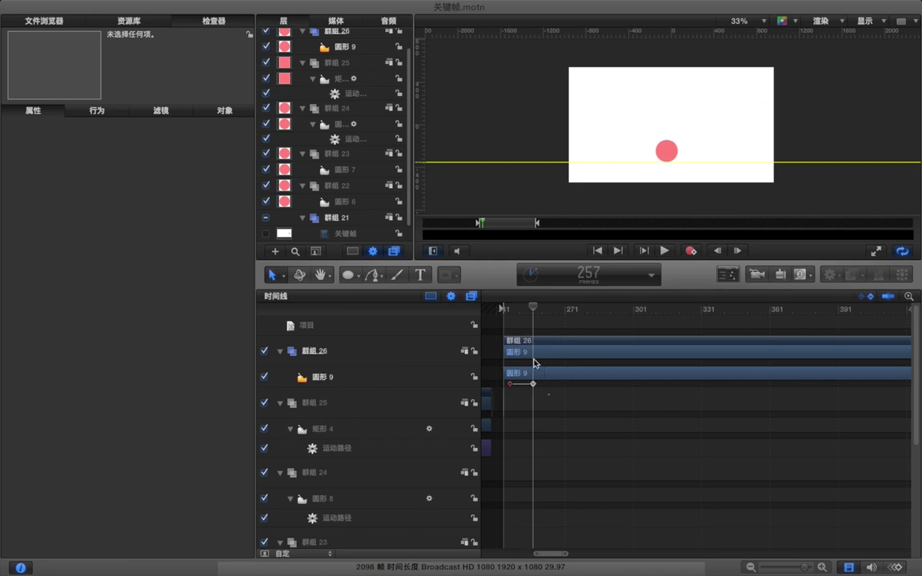
- Replay the quicker fall and move the landing keyframe of 圆形 9 to frame 255
{"action": "key", "text": "space"}
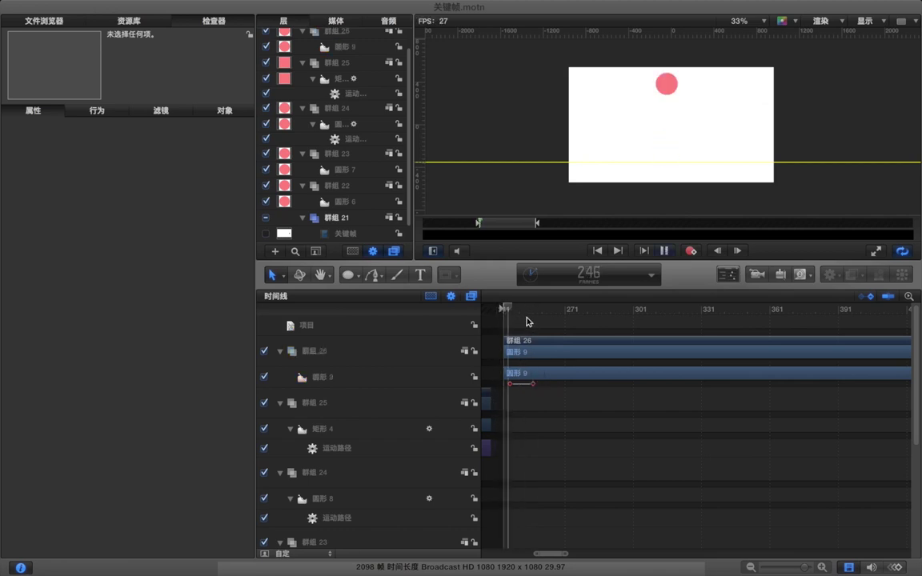
{"action": "key", "text": "space"}
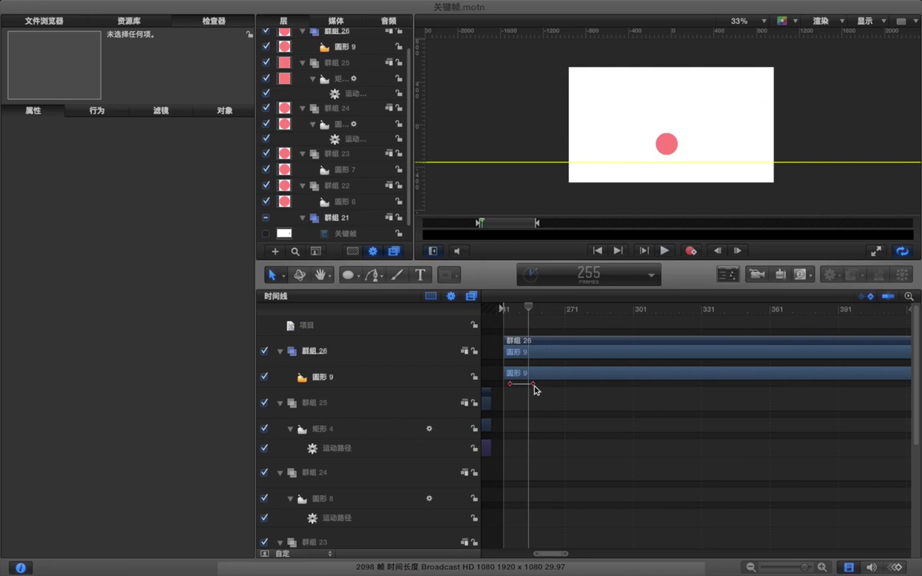
{"action": "left_click", "coordinate": [534, 386]}
{"action": "left_click_drag", "start_coordinate": [532, 387], "coordinate": [528, 386]}
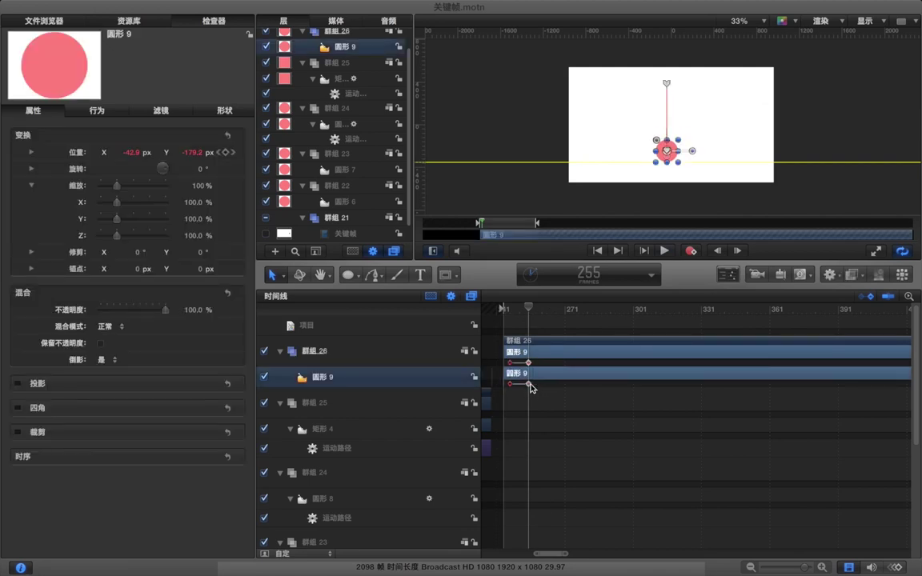
- Set the Y position of 圆形 9 to -114.8 px at frame 260 for the first rebound
{"action": "key", "text": "Right"}
{"action": "key", "text": "Right"}
{"action": "key", "text": "Right"}
{"action": "key", "text": "Right"}
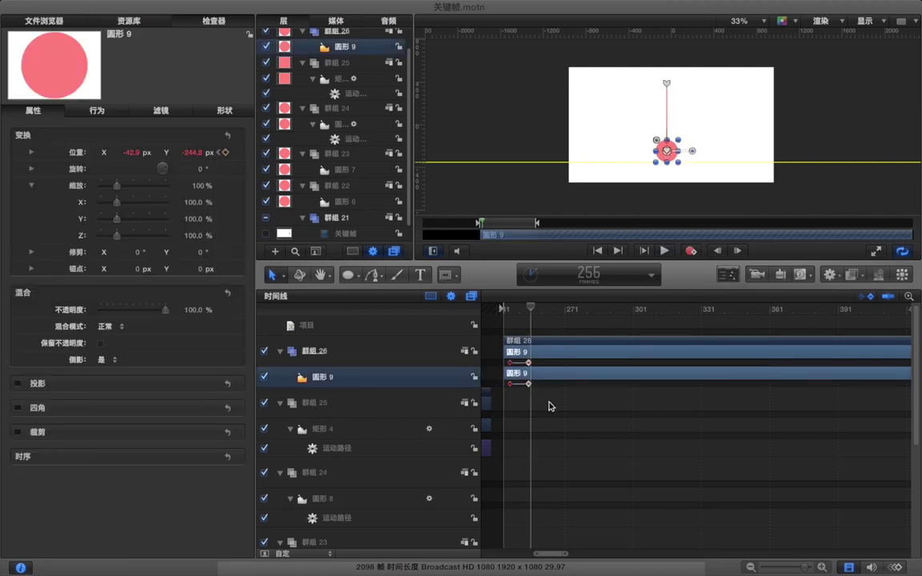
{"action": "key", "text": "Right"}
{"action": "key", "text": "Right"}
{"action": "key", "text": "Right"}
{"action": "key", "text": "Right"}
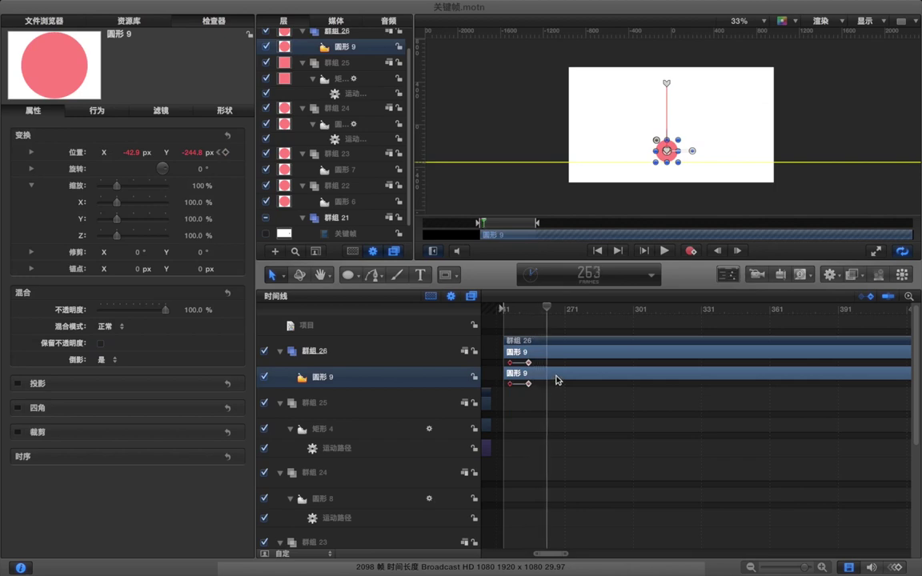
{"action": "key", "text": "Left"}
{"action": "key", "text": "Left"}
{"action": "key", "text": "Left"}
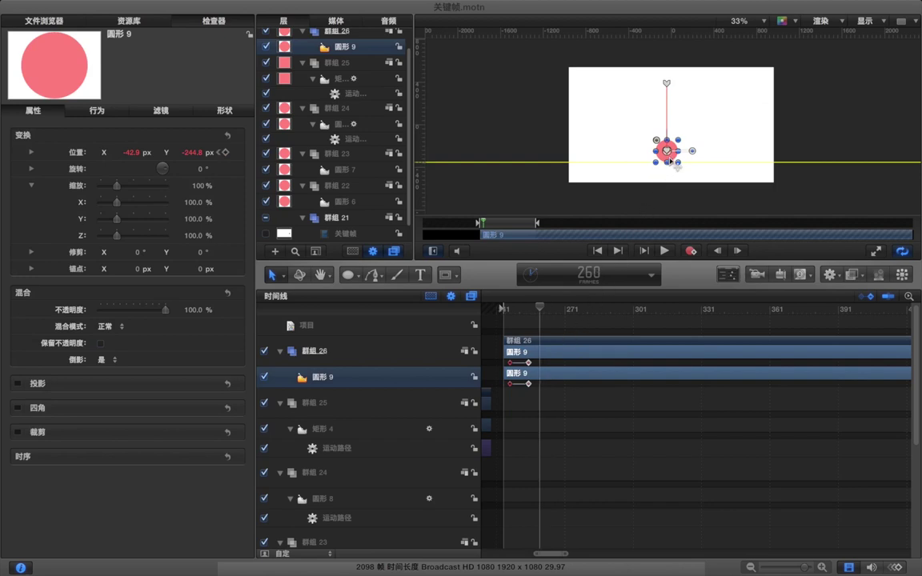
{"action": "left_click_drag", "start_coordinate": [192, 150], "coordinate": [192, 148]}
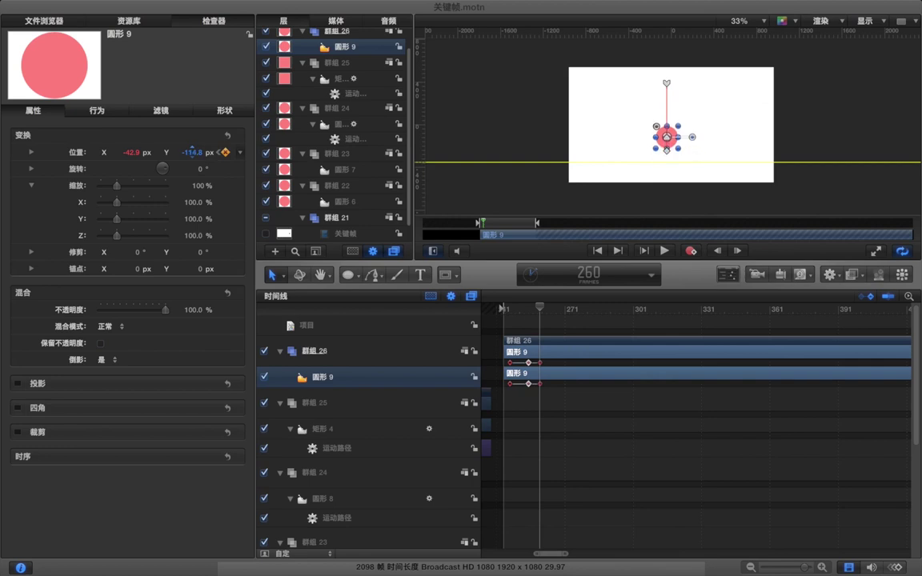
- Bring 圆形 9 back down to the floor line at frame 265 by lowering its Y position
{"action": "key", "text": "Right"}
{"action": "key", "text": "Right"}
{"action": "key", "text": "Right"}
{"action": "key", "text": "Right"}
{"action": "key", "text": "Right"}
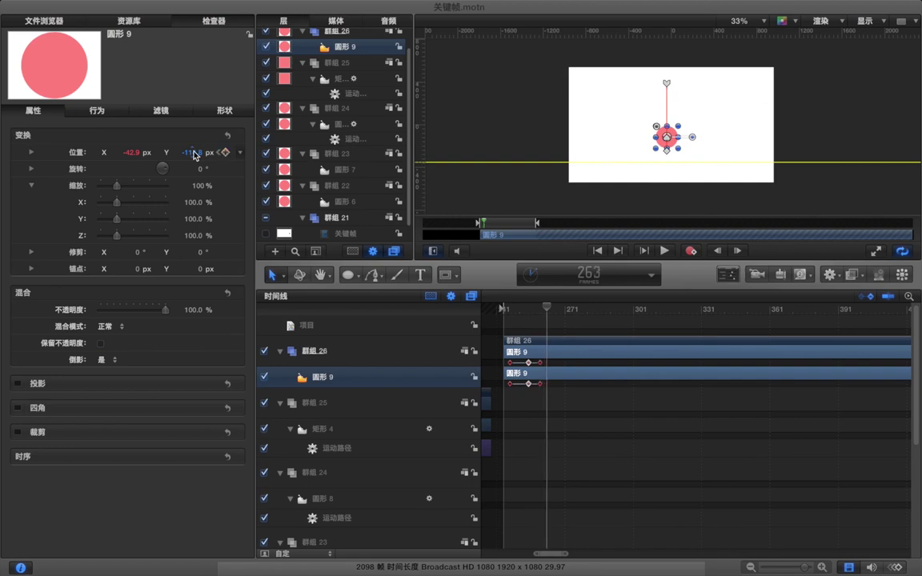
{"action": "mouse_move", "coordinate": [193, 154]}
{"action": "left_mouse_down"}
{"action": "mouse_move", "coordinate": [193, 163]}
{"action": "mouse_move", "coordinate": [192, 151]}
{"action": "left_mouse_up"}
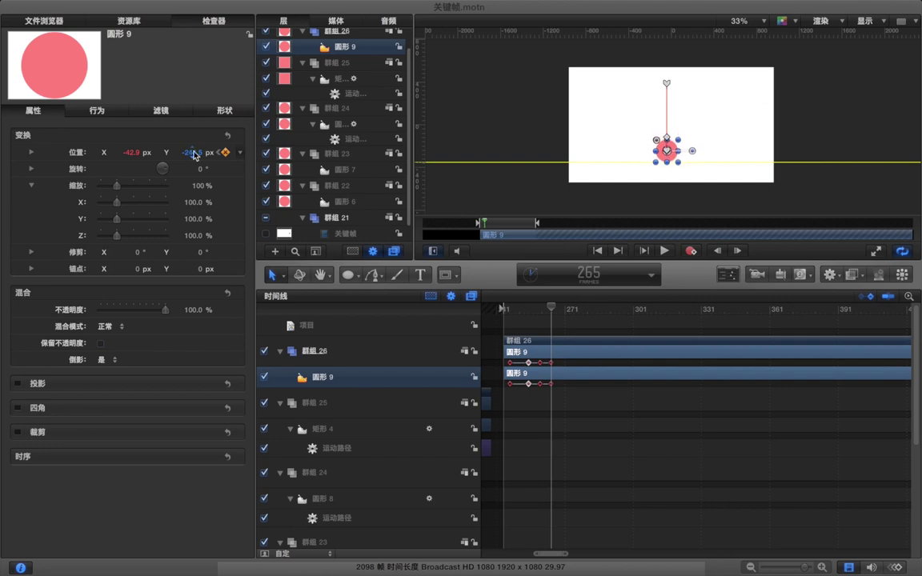
- Set the Y position of 圆形 9 to -145.6 px at frame 269 for the second rebound
{"action": "key", "text": "Right"}
{"action": "key", "text": "Right"}
{"action": "key", "text": "Right"}
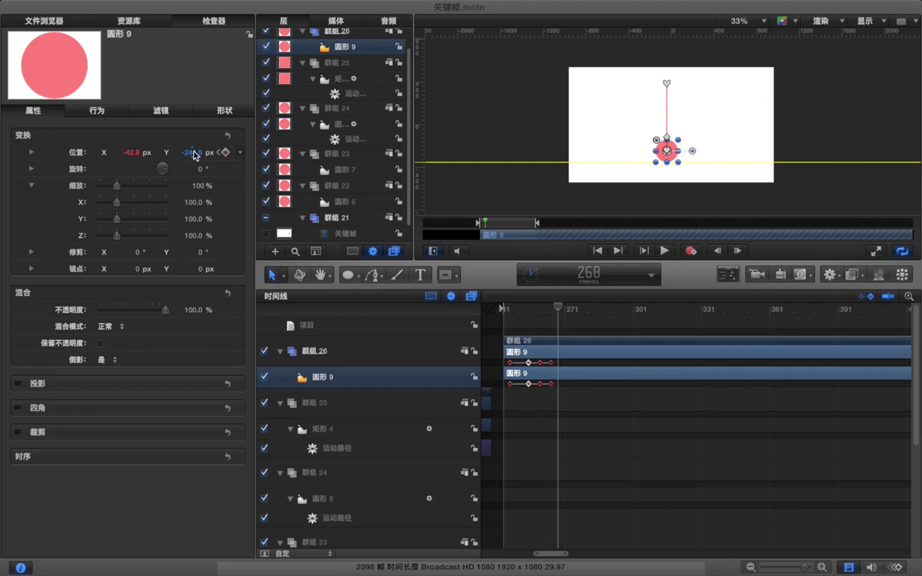
{"action": "key", "text": "Right"}
{"action": "left_click_drag", "start_coordinate": [193, 154], "coordinate": [193, 149]}
{"action": "key", "text": "Right"}
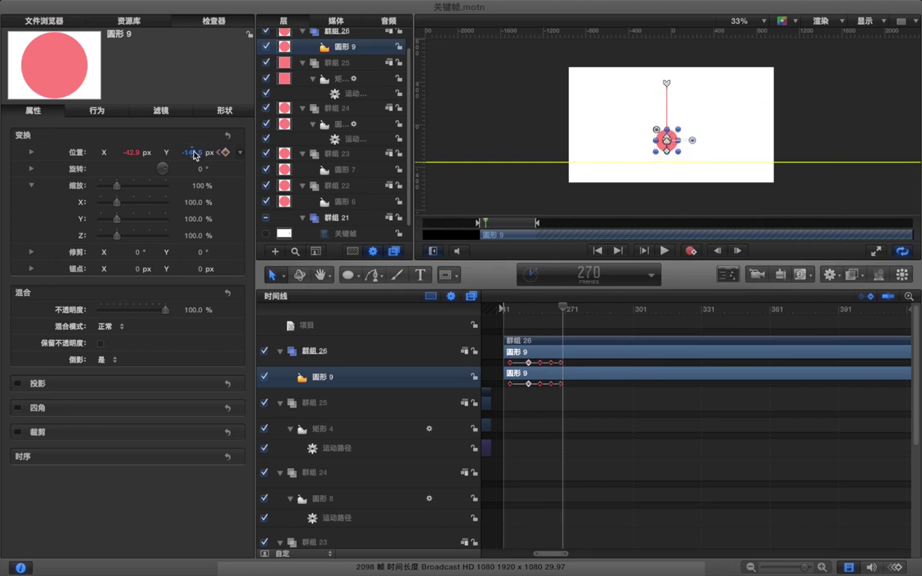
- Set the Y position of 圆形 9 to -237.7 px at frame 273 for the next landing
{"action": "key", "text": "Right"}
{"action": "key", "text": "Right"}
{"action": "key", "text": "Right"}
{"action": "mouse_move", "coordinate": [193, 153]}
{"action": "left_mouse_down"}
{"action": "mouse_move", "coordinate": [170, 152]}
{"action": "mouse_move", "coordinate": [192, 151]}
{"action": "left_mouse_up"}
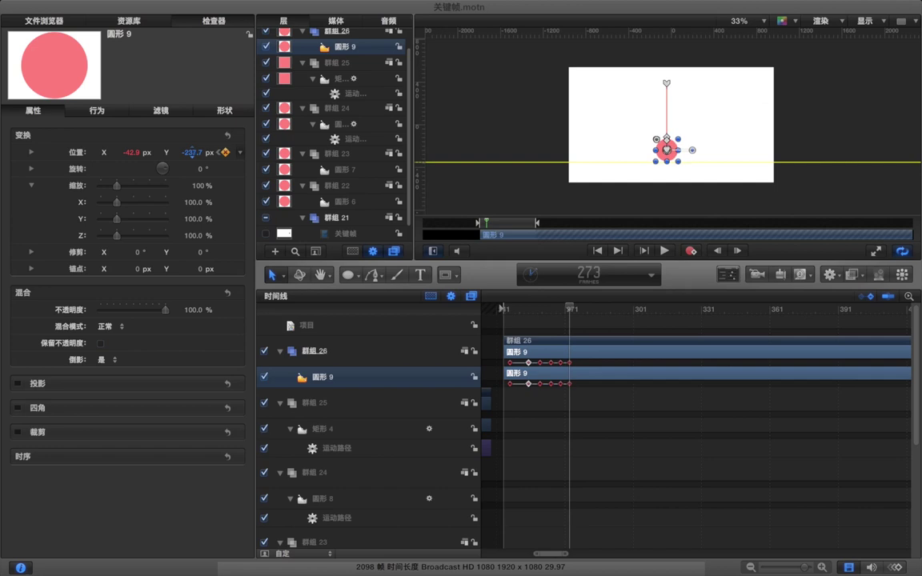
- Deselect 圆形 9 and play back the bounce repeatedly from its start to check the timing
{"action": "left_click", "coordinate": [526, 319]}
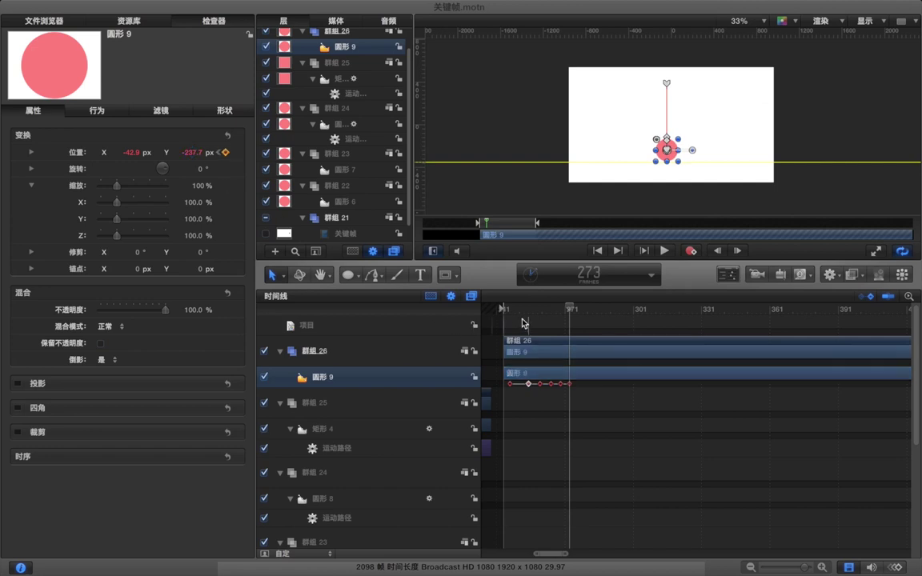
{"action": "left_click", "coordinate": [496, 310]}
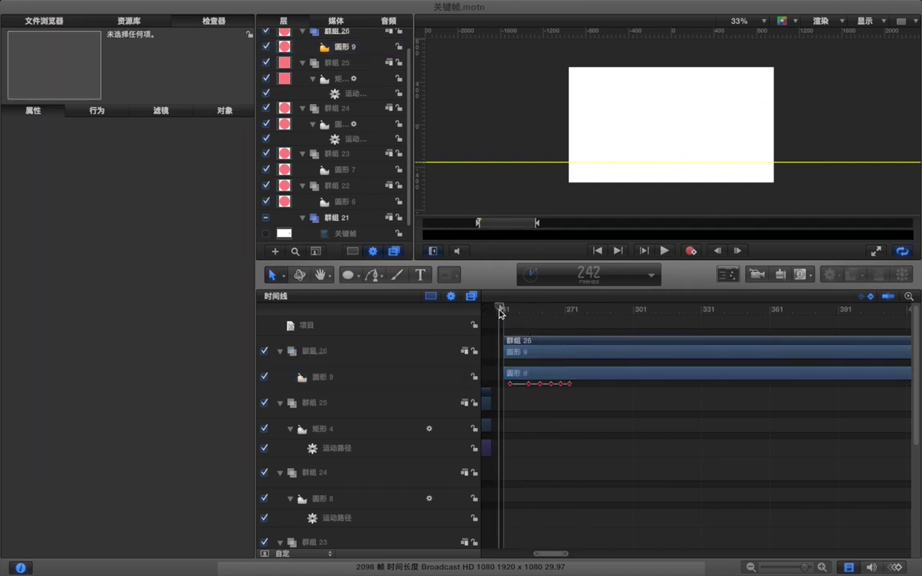
{"action": "key", "text": "space"}
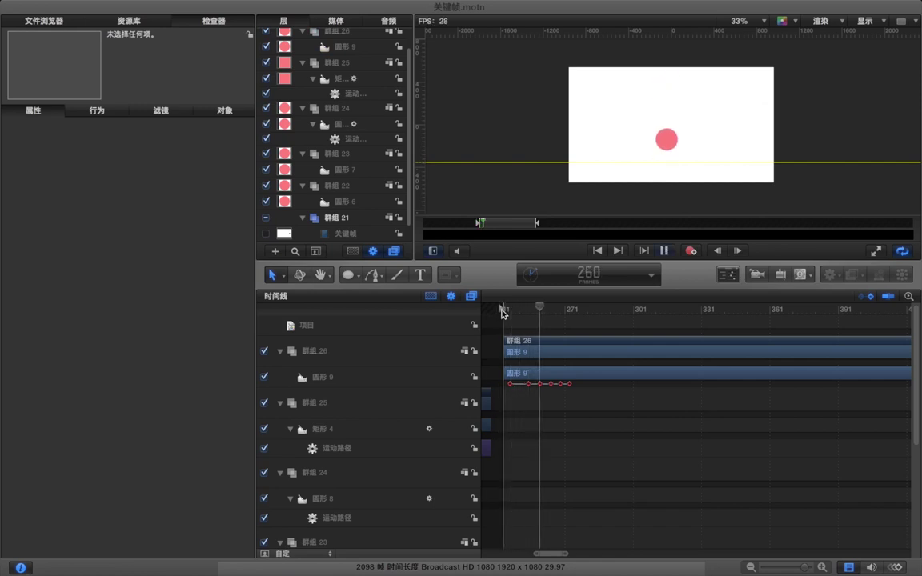
{"action": "key", "text": "space"}
{"action": "key", "text": "space"}
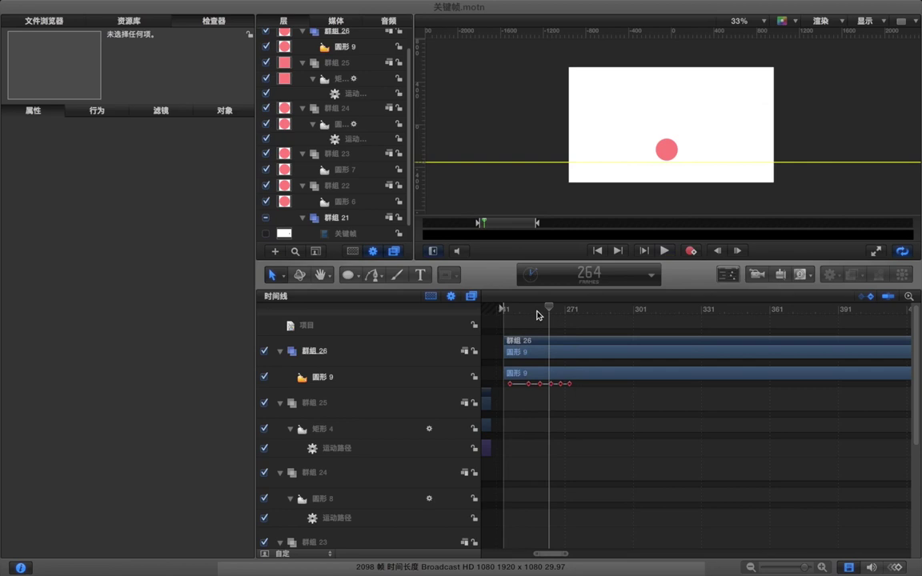
{"action": "left_click", "coordinate": [521, 312]}
{"action": "key", "text": "space"}
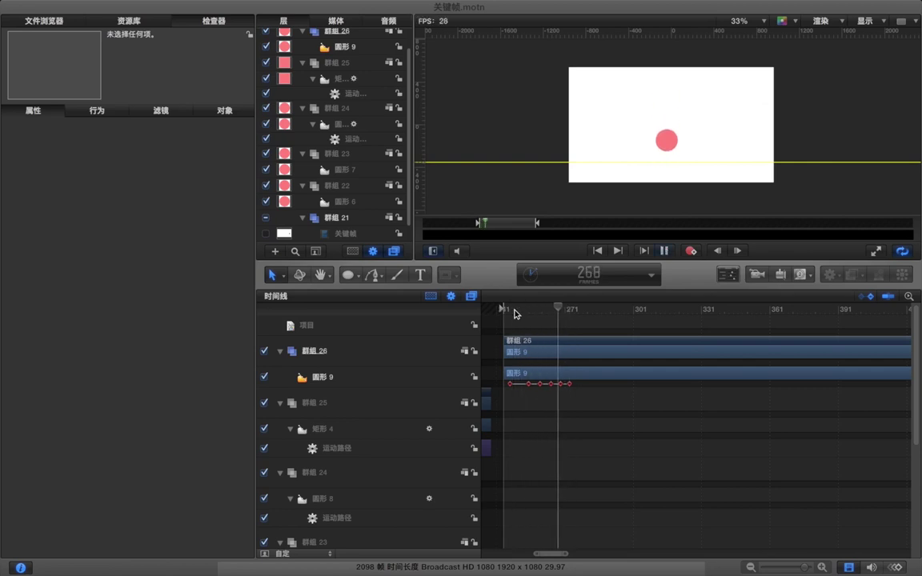
{"action": "key", "text": "space"}
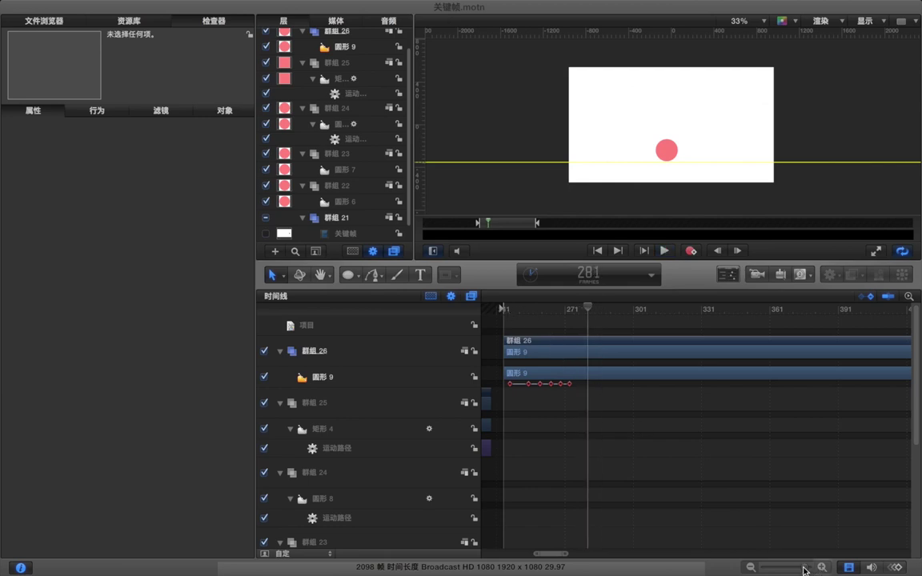
- Move the first rebound keyframe of 圆形 9 one frame earlier, to frame 259
{"action": "left_click_drag", "start_coordinate": [805, 570], "coordinate": [806, 570]}
{"action": "scroll", "coordinate": [706, 500], "scroll_direction": "left", "scroll_amount": 3}
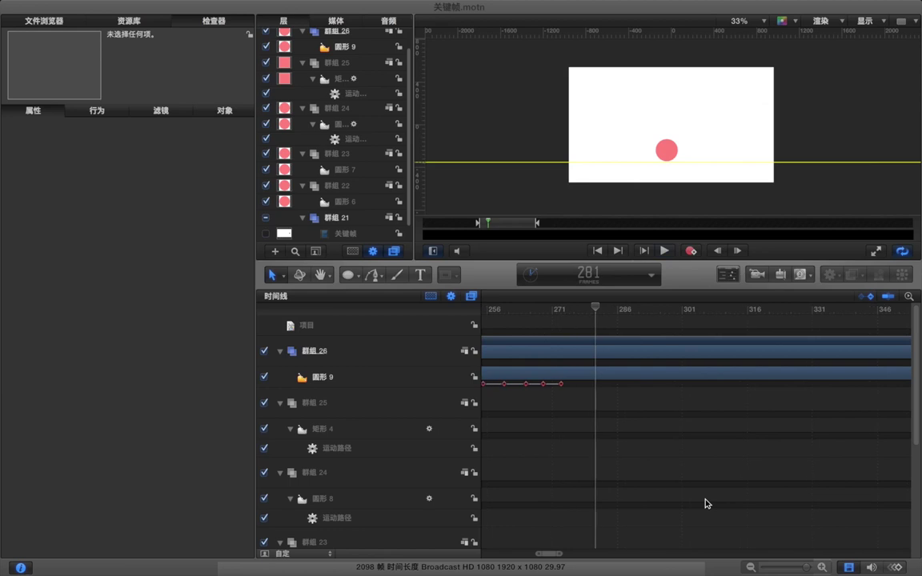
{"action": "left_click", "coordinate": [537, 313]}
{"action": "scroll", "coordinate": [536, 314], "scroll_direction": "left", "scroll_amount": 1}
{"action": "key", "text": "Right"}
{"action": "key", "text": "Right"}
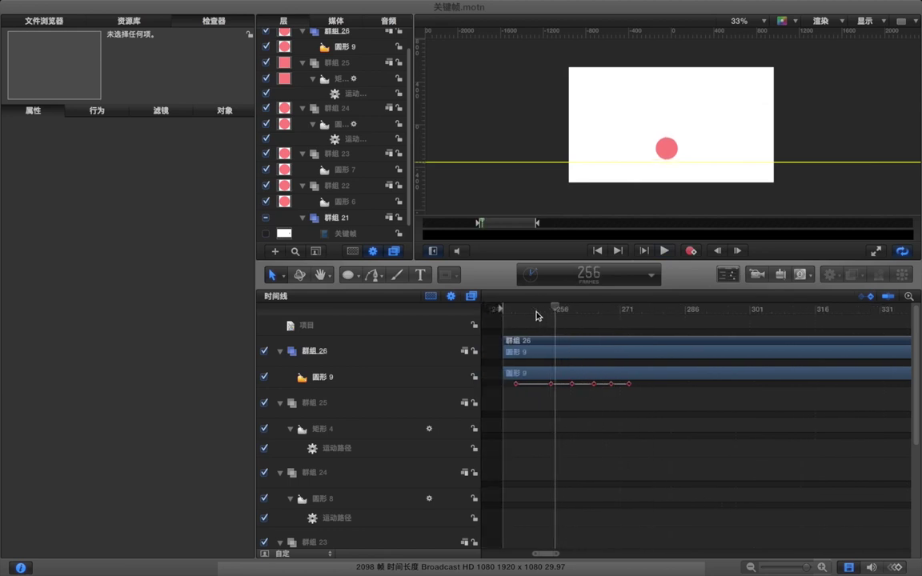
{"action": "key", "text": "Right"}
{"action": "key", "text": "Right"}
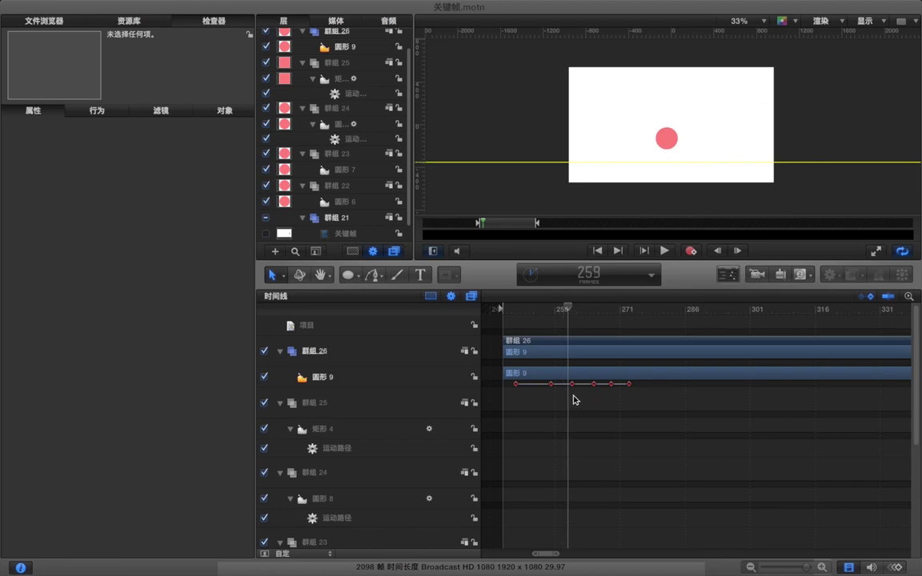
{"action": "key", "text": "Left"}
{"action": "key", "text": "Right"}
{"action": "left_click_drag", "start_coordinate": [571, 387], "coordinate": [570, 386]}
- Move the second landing keyframe of 圆形 9 to frame 263
{"action": "key", "text": "Right"}
{"action": "key", "text": "Right"}
{"action": "key", "text": "Right"}
{"action": "key", "text": "Right"}
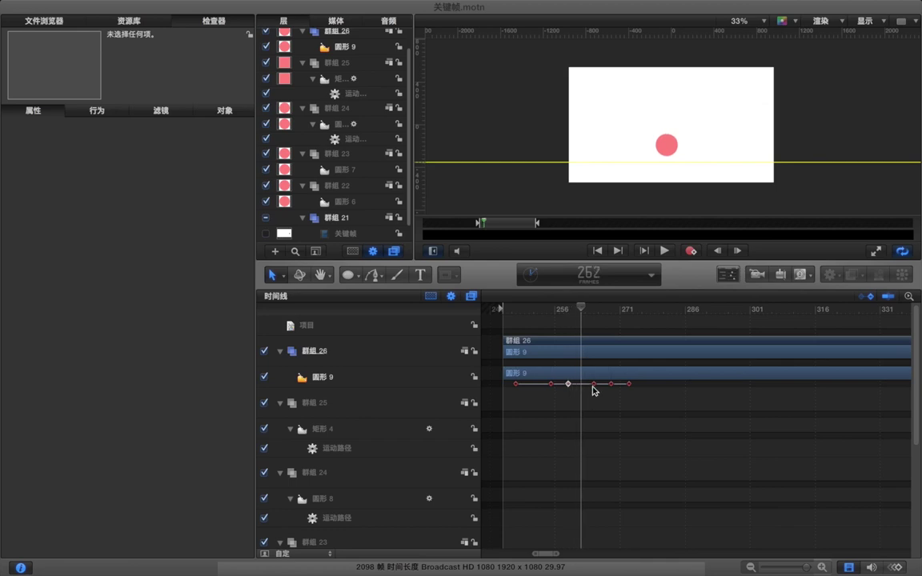
{"action": "double_click", "coordinate": [587, 385]}
- Move the second rebound keyframe of 圆形 9 to frame 266
{"action": "key", "text": "Right"}
{"action": "key", "text": "Right"}
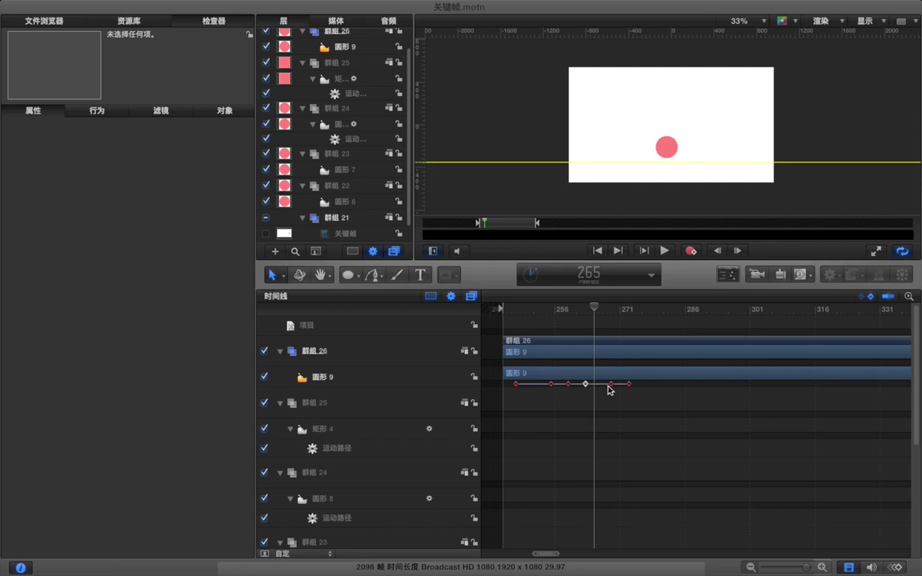
{"action": "key", "text": "Right"}
{"action": "left_click", "coordinate": [611, 385]}
{"action": "left_click_drag", "start_coordinate": [603, 384], "coordinate": [598, 385]}
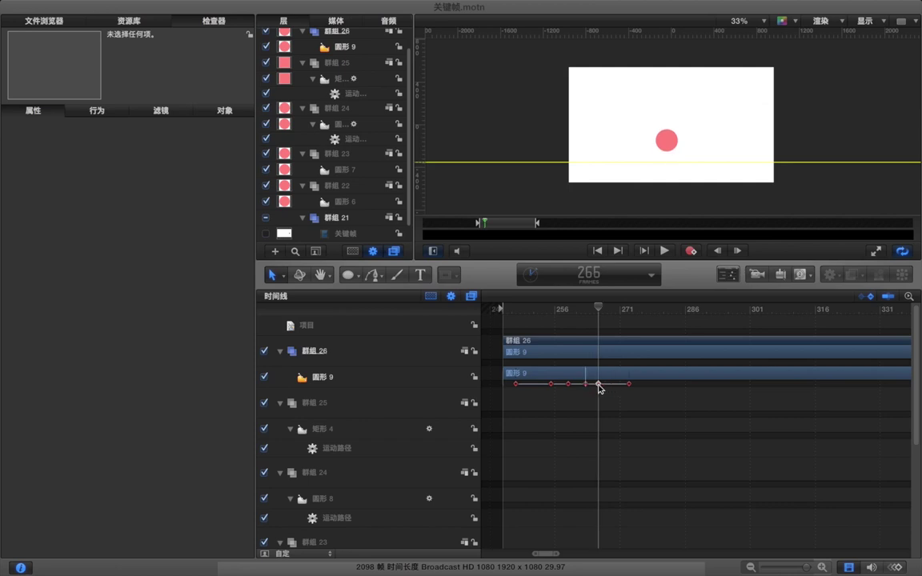
- Move the final landing keyframe of 圆形 9 to frame 269
{"action": "key", "text": "Right"}
{"action": "key", "text": "Right"}
{"action": "key", "text": "Right"}
{"action": "key", "text": "Right"}
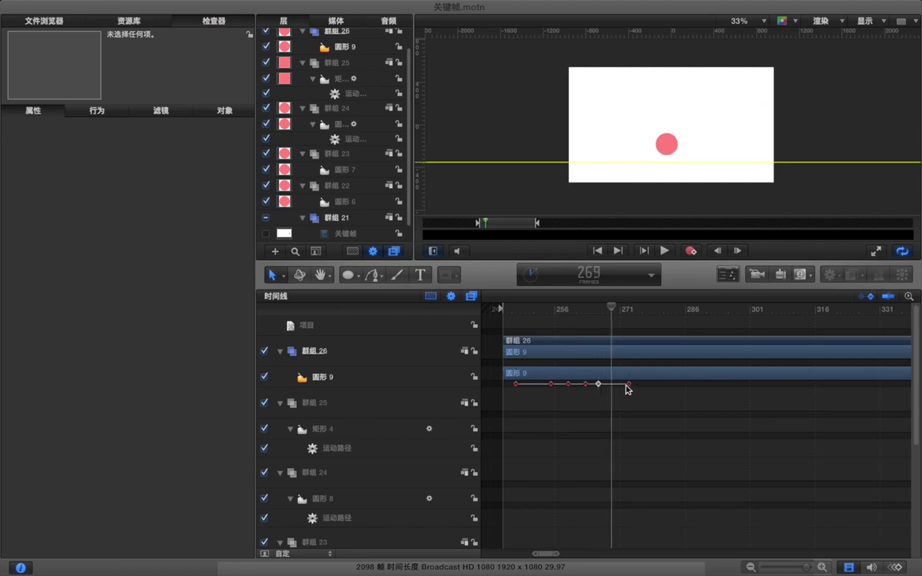
{"action": "left_click_drag", "start_coordinate": [621, 384], "coordinate": [612, 385]}
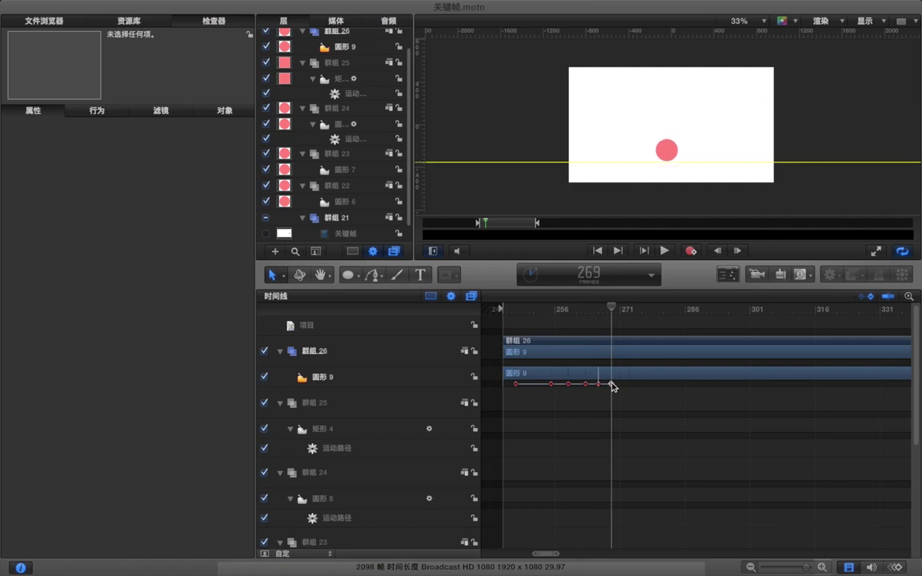
- Set the Y position of 圆形 9 to about -200 px at frame 271 for the third rebound
{"action": "key", "text": "Right"}
{"action": "key", "text": "Right"}
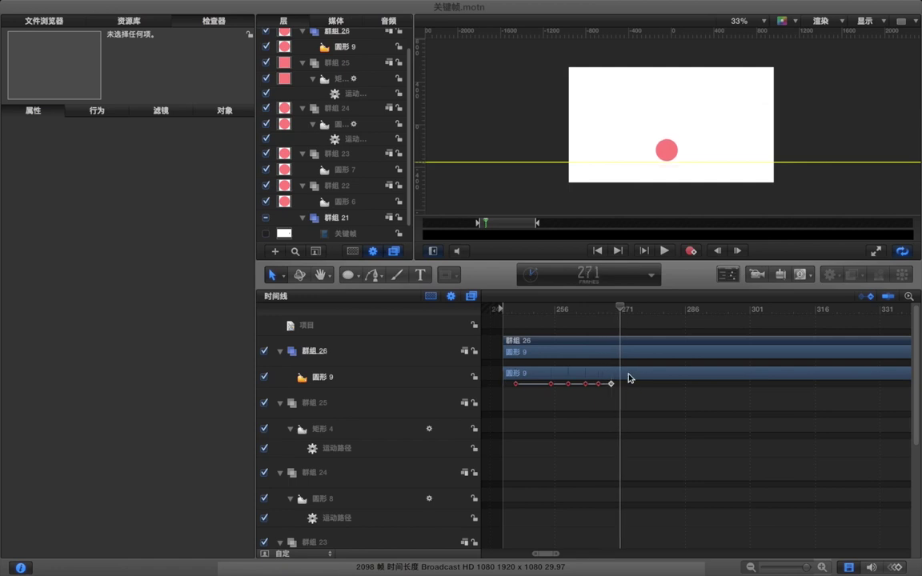
{"action": "left_click", "coordinate": [629, 376]}
{"action": "left_click", "coordinate": [192, 153]}
{"action": "type", "text": "-202.7"}
{"action": "key", "text": "Return"}
{"action": "left_click_drag", "start_coordinate": [192, 152], "coordinate": [192, 152]}
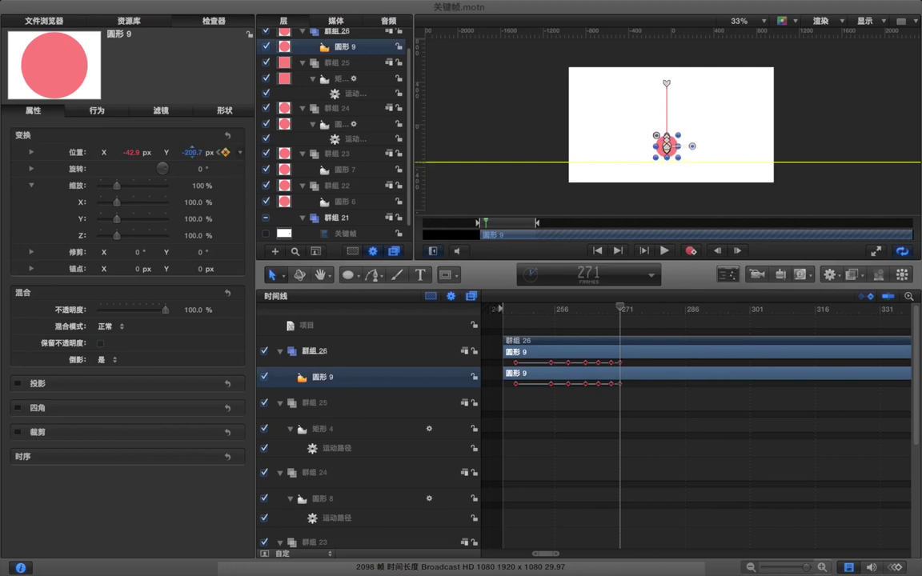
- Lower the Y position of 圆形 9 back to the floor line at frame 273
{"action": "key", "text": "Right"}
{"action": "key", "text": "Right"}
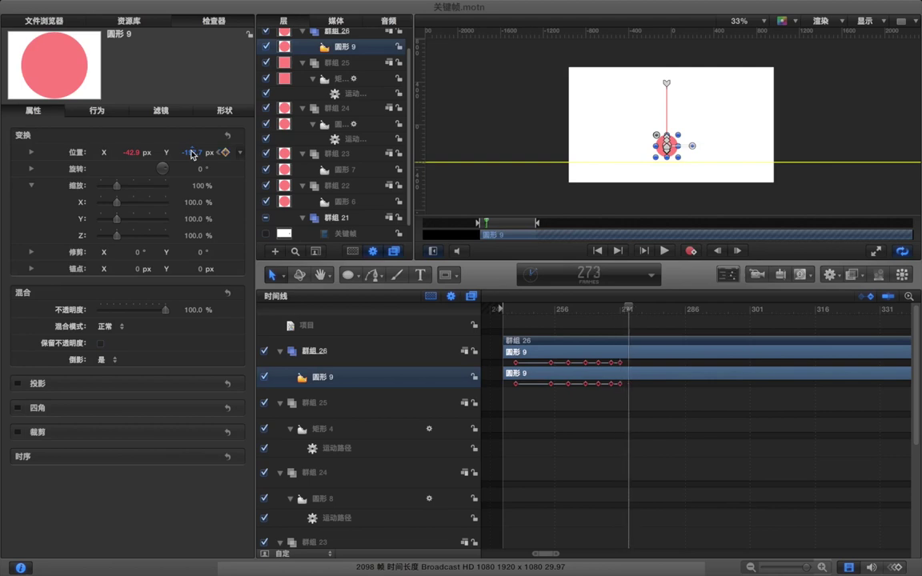
{"action": "left_click_drag", "start_coordinate": [192, 152], "coordinate": [178, 152]}
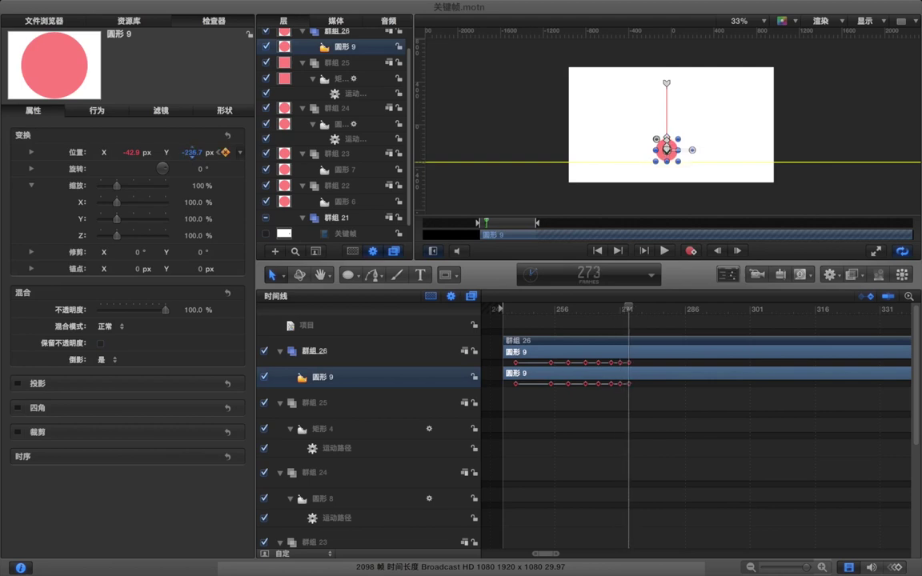
- Add small settling Y position keyframes to 圆形 9 on frames 274 to 277, ending at -252.7 px
{"action": "key", "text": "Right"}
{"action": "key", "text": "Right"}
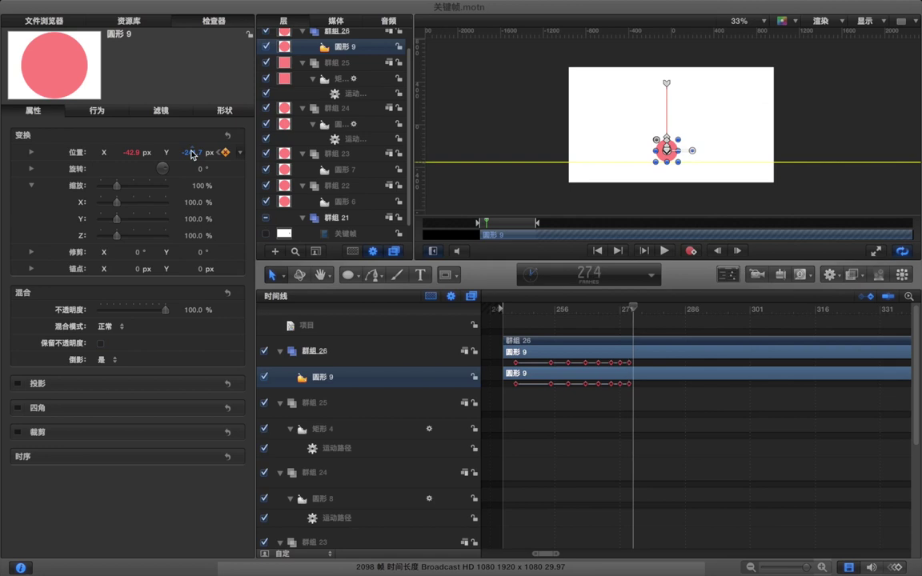
{"action": "key", "text": "Left"}
{"action": "left_click_drag", "start_coordinate": [192, 152], "coordinate": [188, 152]}
{"action": "key", "text": "Right"}
{"action": "left_click_drag", "start_coordinate": [192, 152], "coordinate": [189, 152]}
{"action": "key", "text": "Right"}
{"action": "key", "text": "Right"}
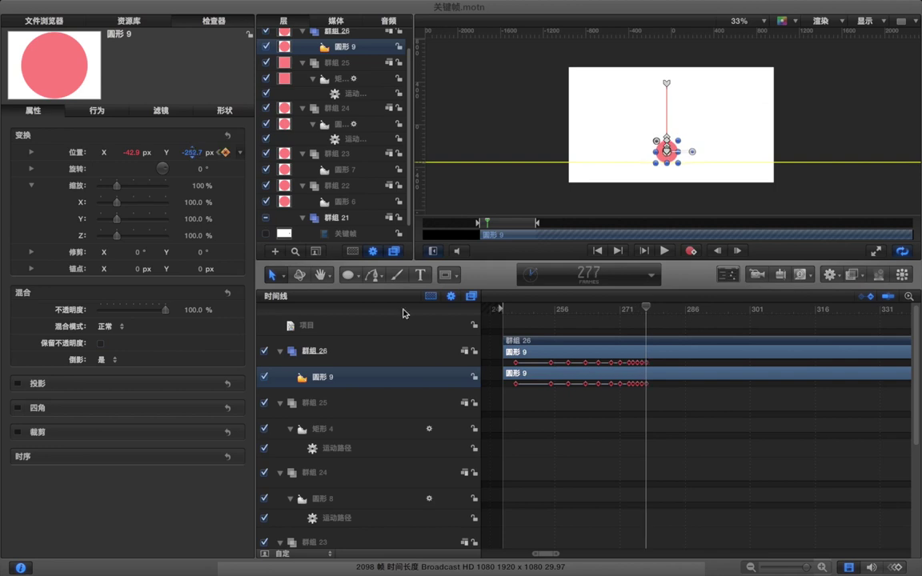
- Deselect the circle and replay the complete bounce from its start several times
{"action": "left_click", "coordinate": [558, 424]}
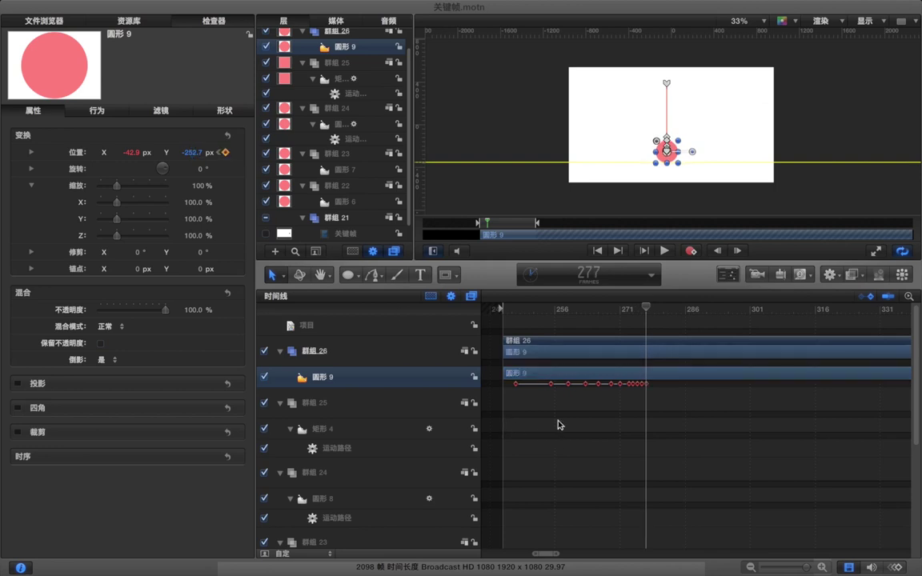
{"action": "left_click", "coordinate": [511, 310]}
{"action": "key", "text": "space"}
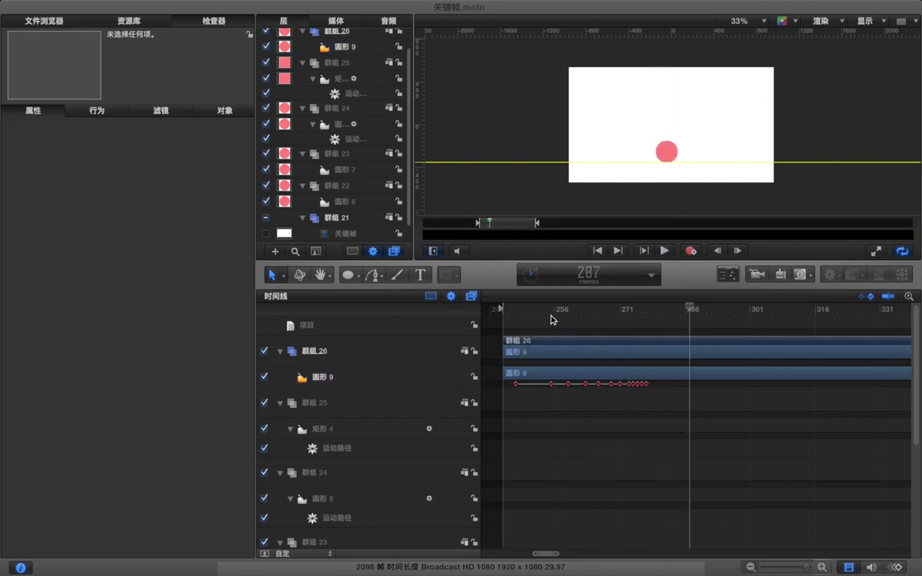
{"action": "left_click", "coordinate": [525, 310]}
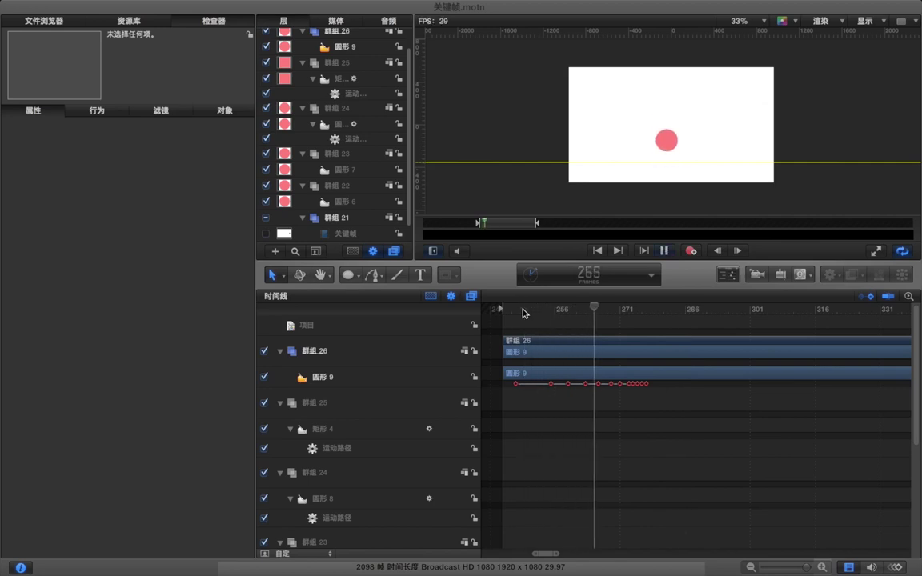
{"action": "left_click", "coordinate": [519, 310]}
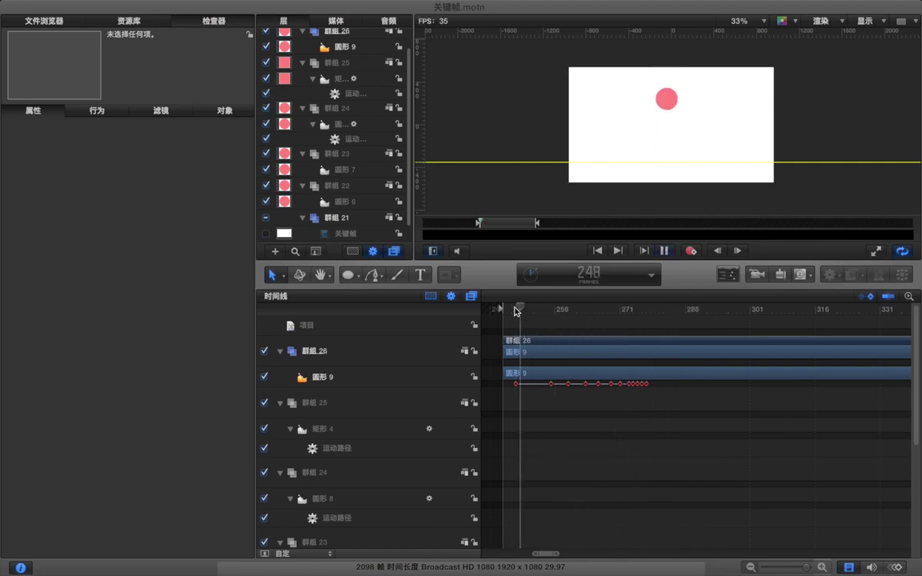
{"action": "key", "text": "space"}
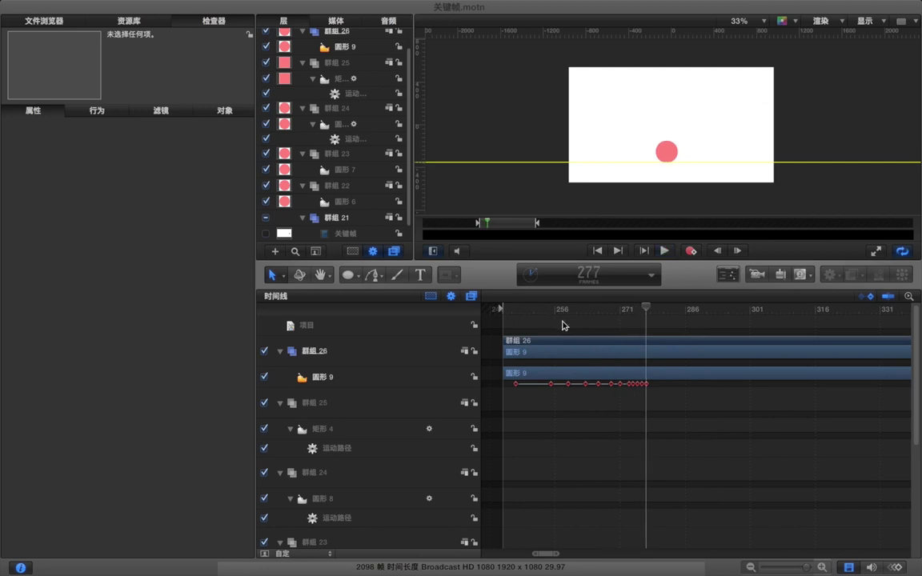
- Step through the settling keyframes of 圆形 9 and set its Y position to -233.7 px at frame 276
{"action": "key", "text": "Left"}
{"action": "key", "text": "Left"}
{"action": "key", "text": "Left"}
{"action": "key", "text": "Left"}
{"action": "key", "text": "Left"}
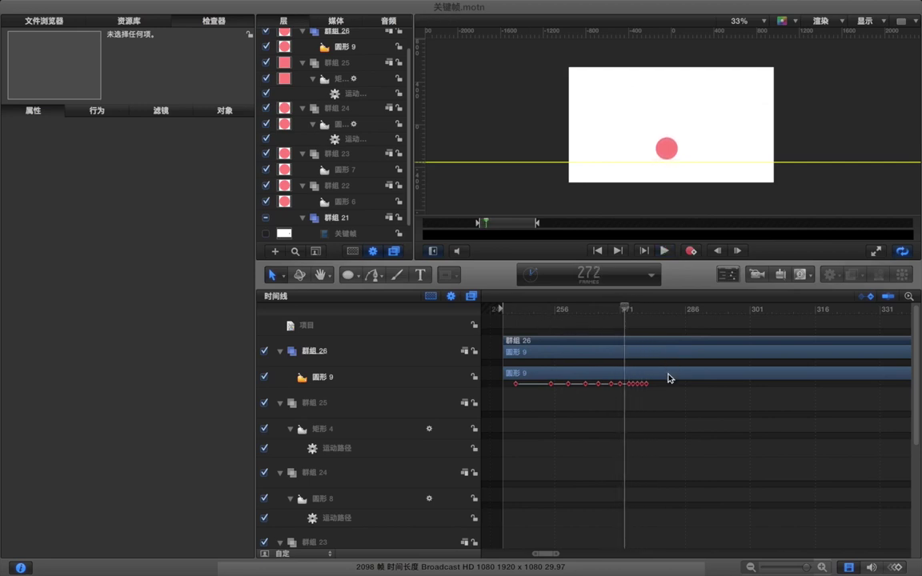
{"action": "left_click", "coordinate": [669, 377]}
{"action": "key", "text": "Right"}
{"action": "key", "text": "Right"}
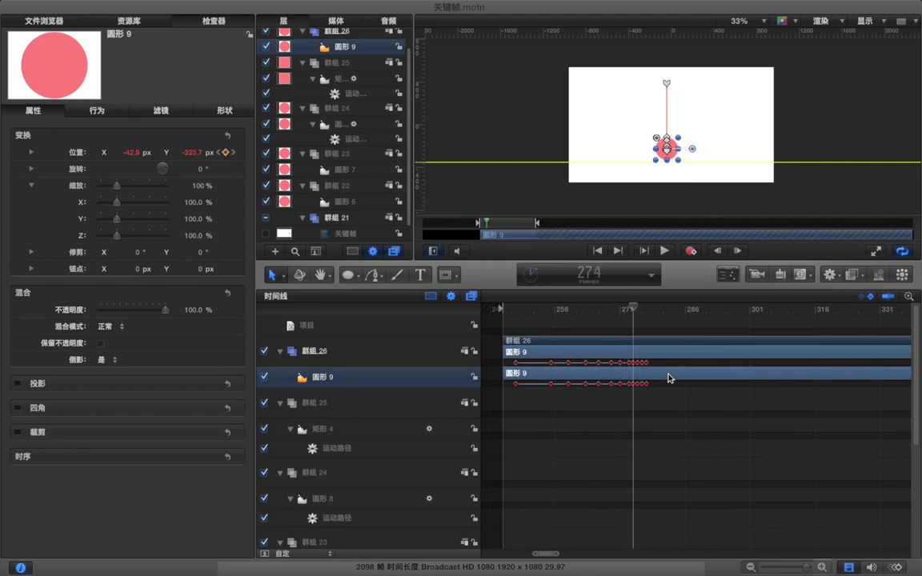
{"action": "key", "text": "Right"}
{"action": "key", "text": "Right"}
{"action": "key", "text": "Right"}
{"action": "key", "text": "Left"}
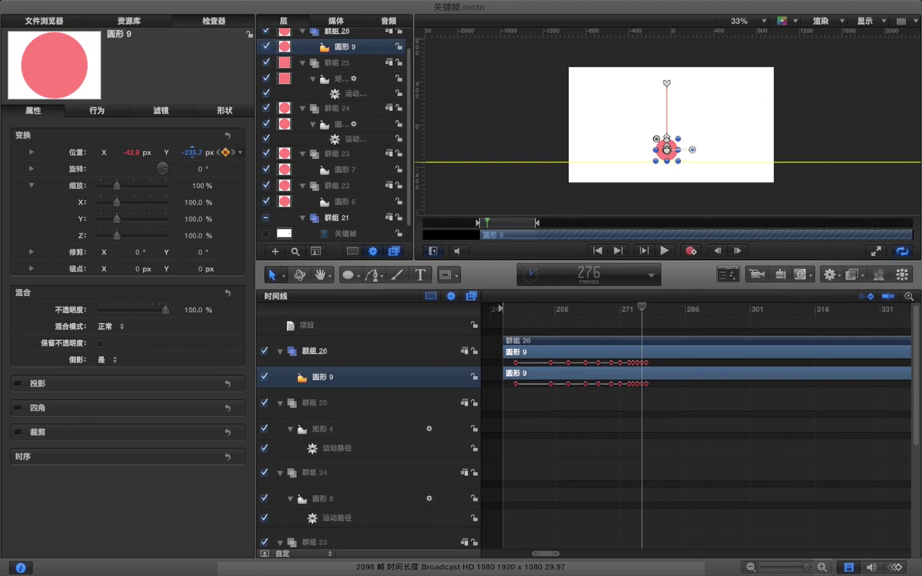
- Step back through the bounce keyframes to frame 266, then play back the adjusted bounce
{"action": "key", "text": "Left"}
{"action": "key", "text": "Left"}
{"action": "key", "text": "Left"}
{"action": "key", "text": "Left"}
{"action": "key", "text": "Left"}
{"action": "key", "text": "Left"}
{"action": "key", "text": "Left"}
{"action": "key", "text": "Left"}
{"action": "key", "text": "Left"}
{"action": "key", "text": "Left"}
{"action": "scroll", "coordinate": [743, 540], "scroll_direction": "up", "scroll_amount": 2}
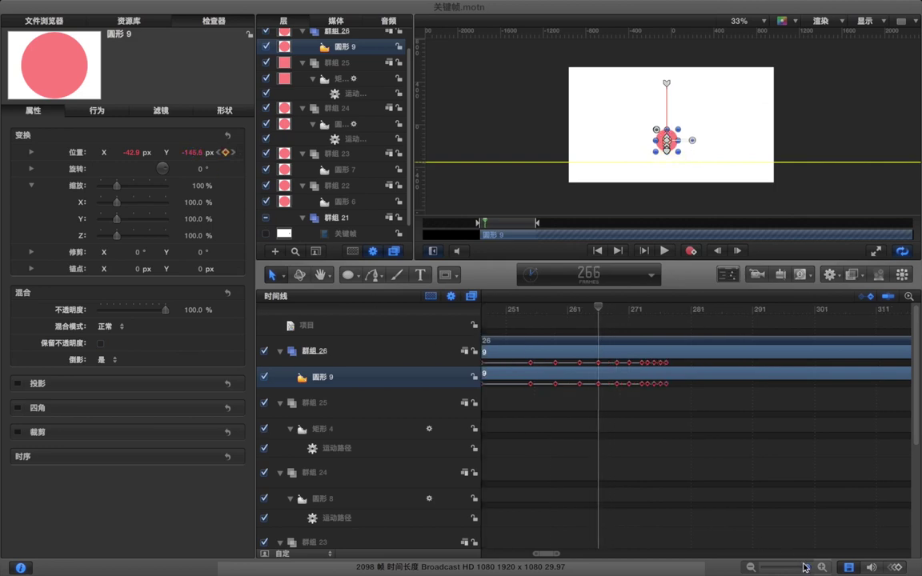
{"action": "left_click", "coordinate": [524, 406]}
{"action": "left_click", "coordinate": [509, 314]}
{"action": "key", "text": "space"}
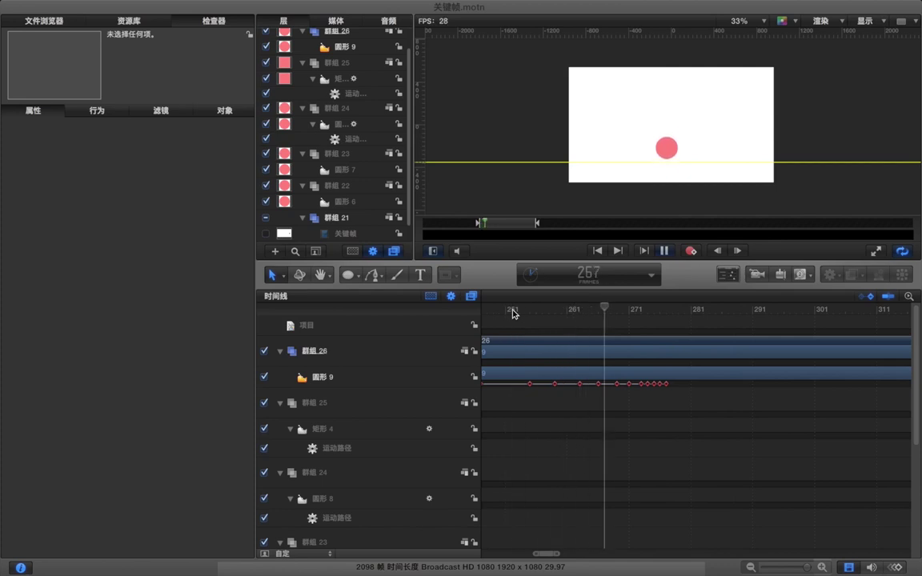
- Move the last three settling keyframes of 圆形 9 out to frames 281 to 283, and the keyframe before them to frame 275
{"action": "key", "text": "space"}
{"action": "left_click_drag", "start_coordinate": [633, 309], "coordinate": [648, 309]}
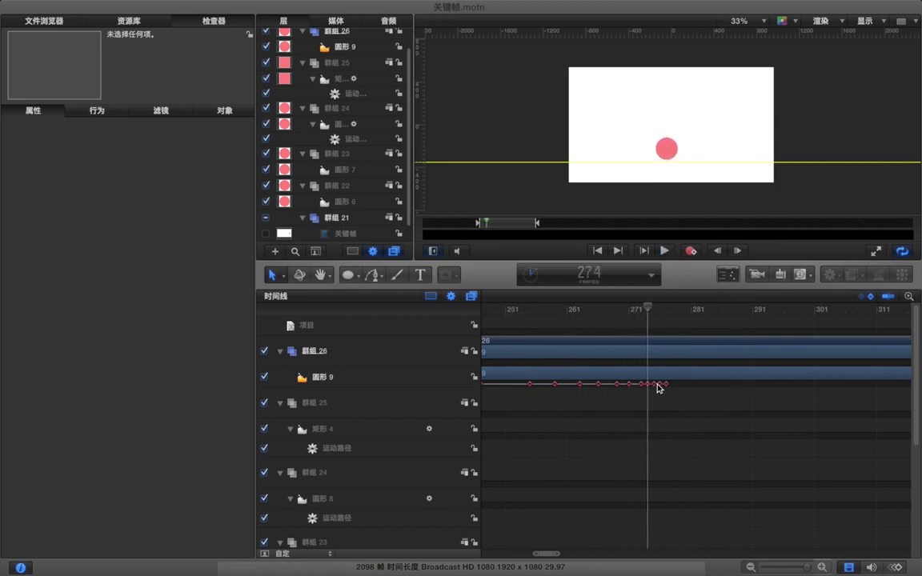
{"action": "mouse_move", "coordinate": [661, 388]}
{"action": "left_mouse_down"}
{"action": "mouse_move", "coordinate": [697, 389]}
{"action": "mouse_move", "coordinate": [645, 385]}
{"action": "left_mouse_up"}
{"action": "key", "text": "Right"}
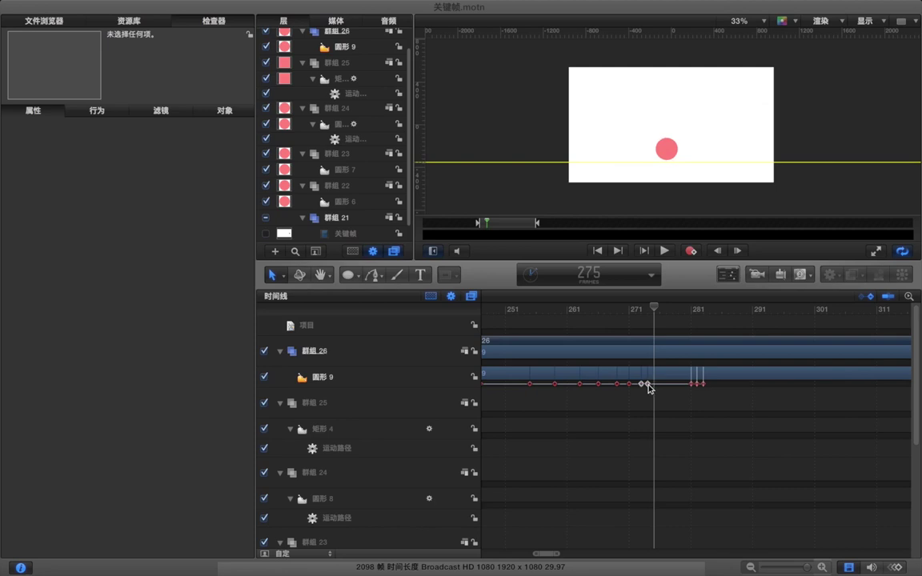
{"action": "left_click", "coordinate": [656, 398]}
{"action": "scroll", "coordinate": [656, 425], "scroll_direction": "up", "scroll_amount": 2}
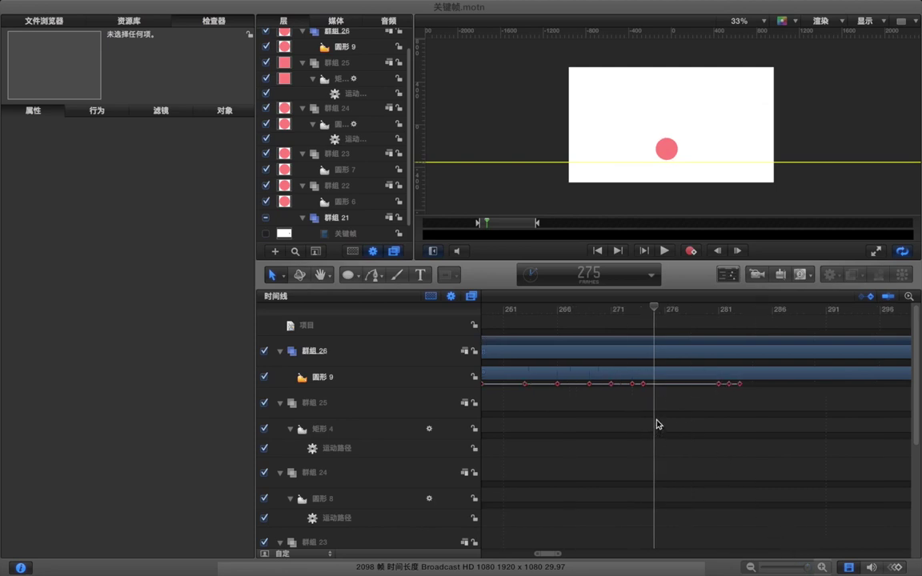
{"action": "left_click_drag", "start_coordinate": [651, 388], "coordinate": [654, 387]}
- Space the last three settling keyframes of 圆形 9 two frames apart, at frames 277, 279 and 281
{"action": "key", "text": "Right"}
{"action": "key", "text": "Right"}
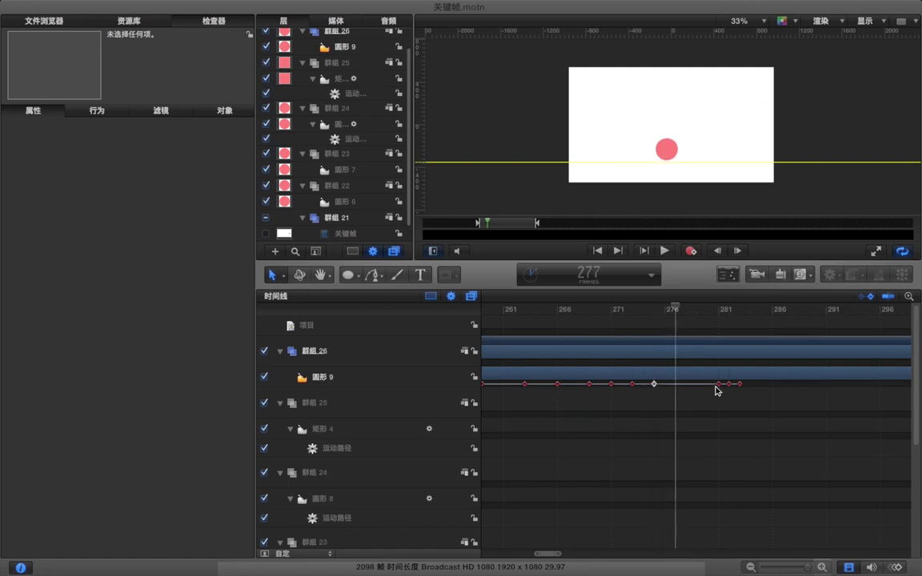
{"action": "double_click", "coordinate": [675, 385]}
{"action": "key", "text": "Right"}
{"action": "key", "text": "Right"}
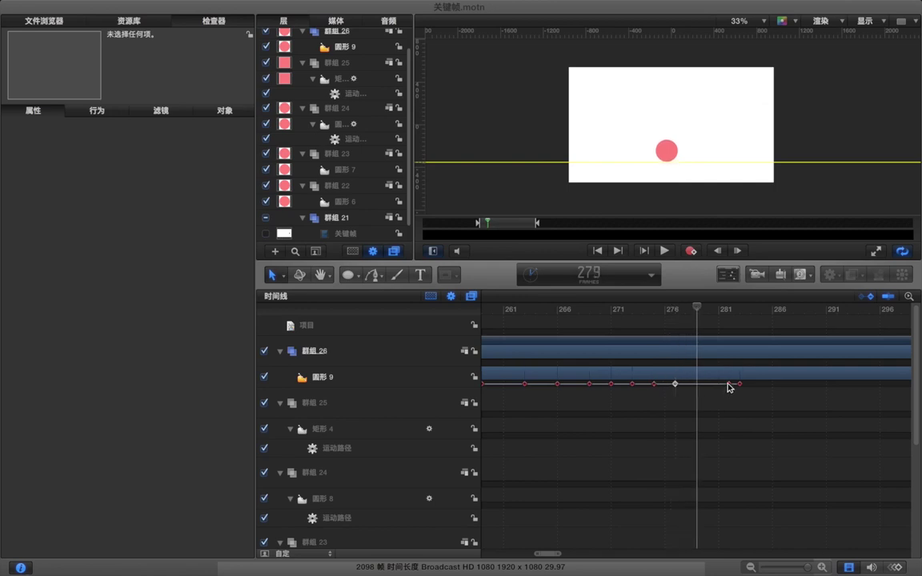
{"action": "double_click", "coordinate": [697, 385]}
{"action": "key", "text": "Right"}
{"action": "key", "text": "Right"}
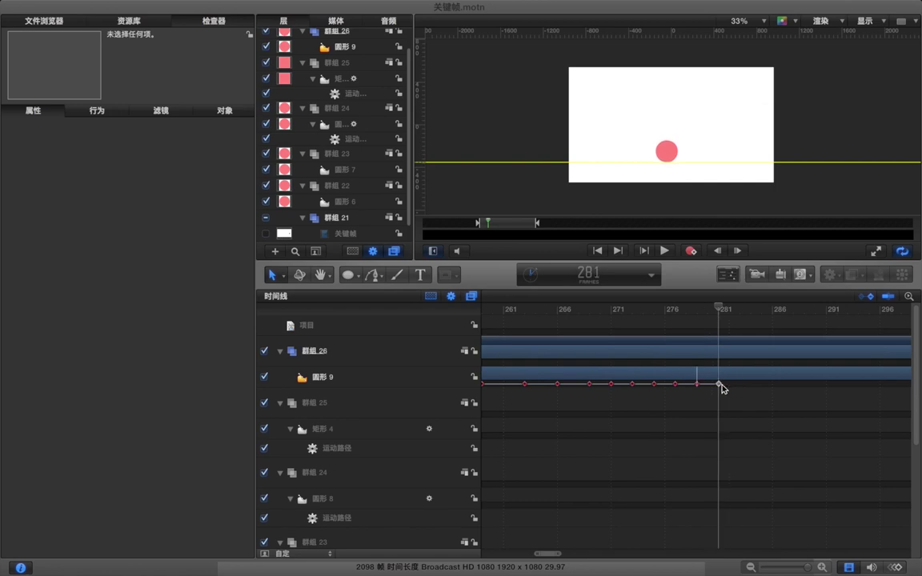
{"action": "left_click", "coordinate": [739, 415]}
- Extend the play range to start well before 群组 26 begins and play back the respaced bounce
{"action": "left_click_drag", "start_coordinate": [807, 568], "coordinate": [806, 567]}
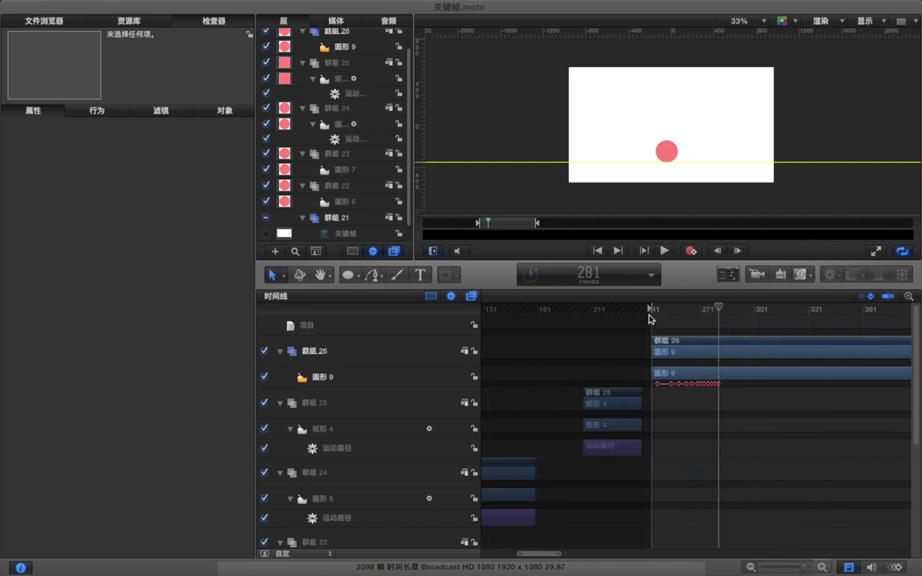
{"action": "mouse_move", "coordinate": [649, 312]}
{"action": "left_mouse_down"}
{"action": "mouse_move", "coordinate": [625, 312]}
{"action": "mouse_move", "coordinate": [647, 312]}
{"action": "left_mouse_up"}
{"action": "key", "text": "space"}
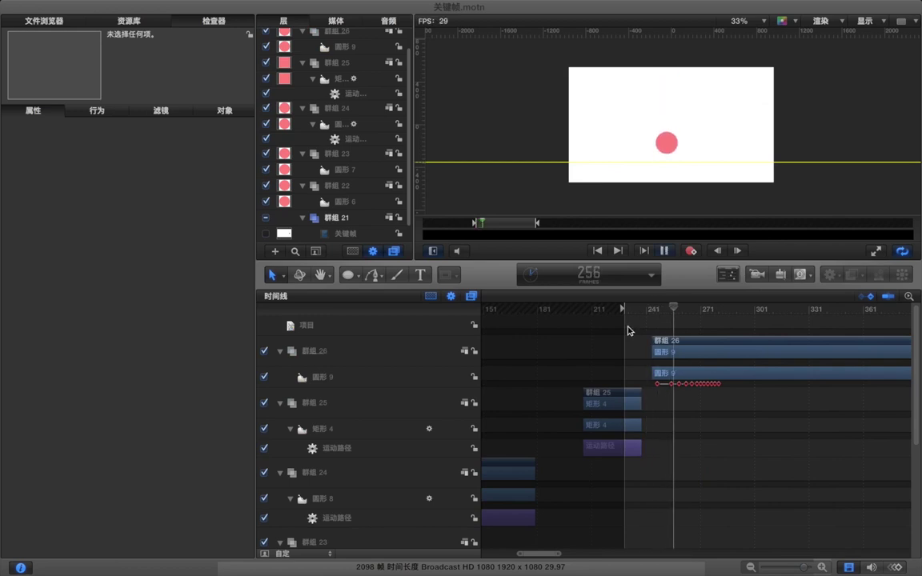
{"action": "key", "text": "space"}
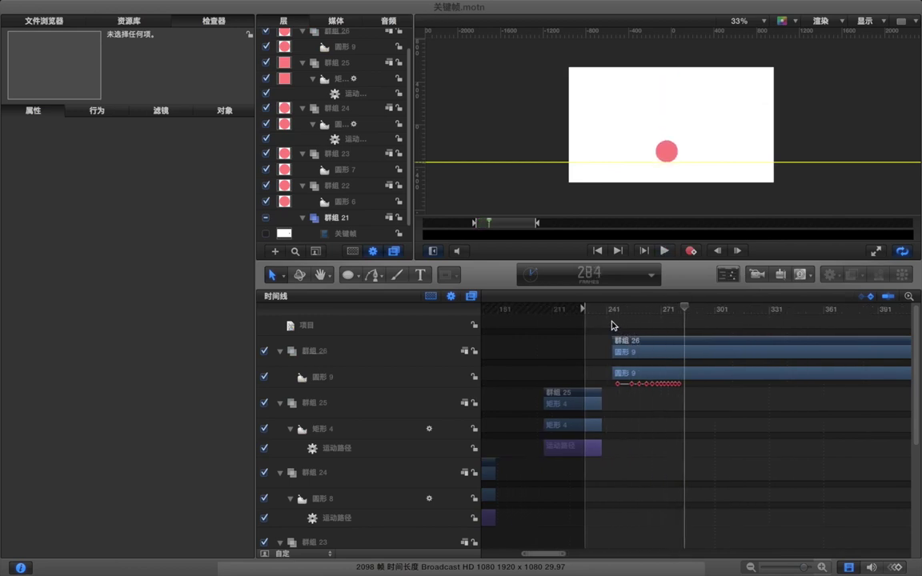
- Render a RAM preview of the play range and replay the bounce from it
{"action": "key", "text": "super+r"}
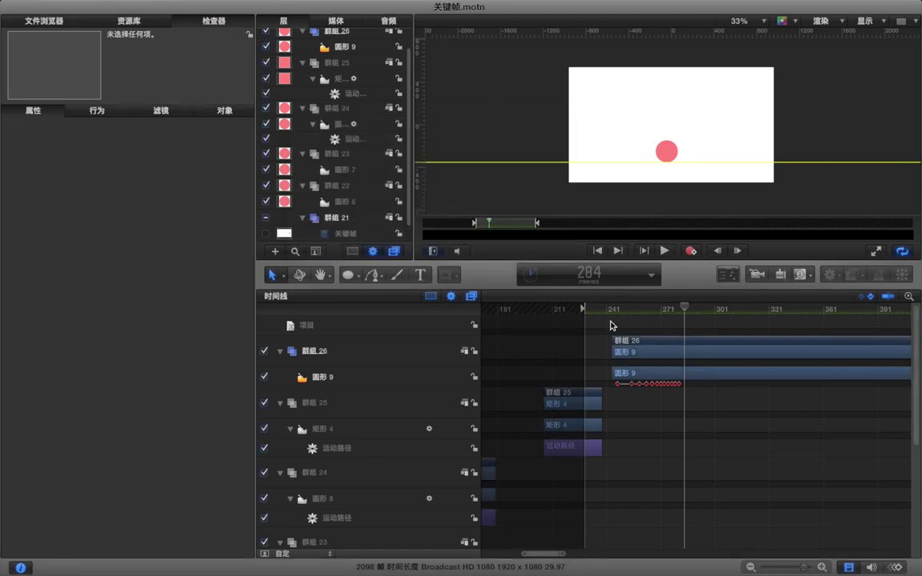
{"action": "key", "text": "space"}
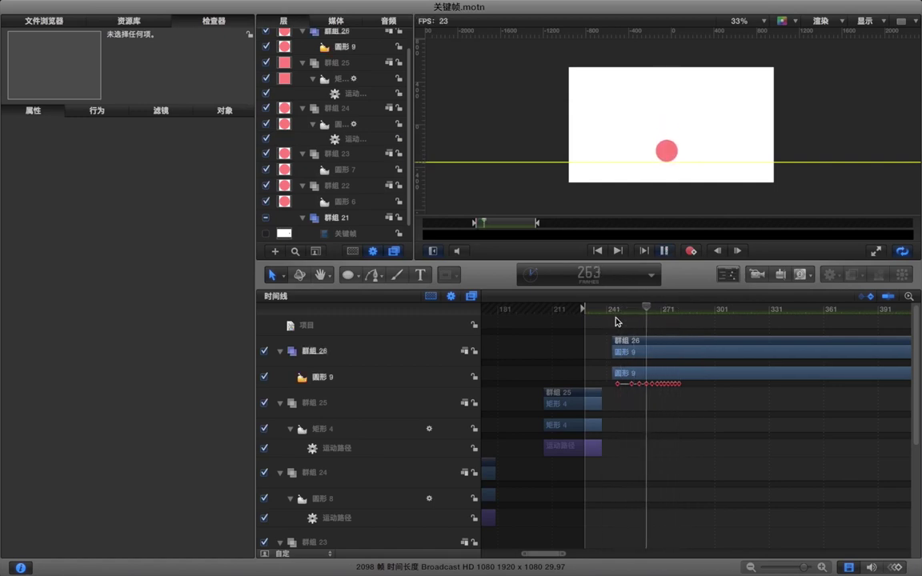
{"action": "key", "text": "space"}
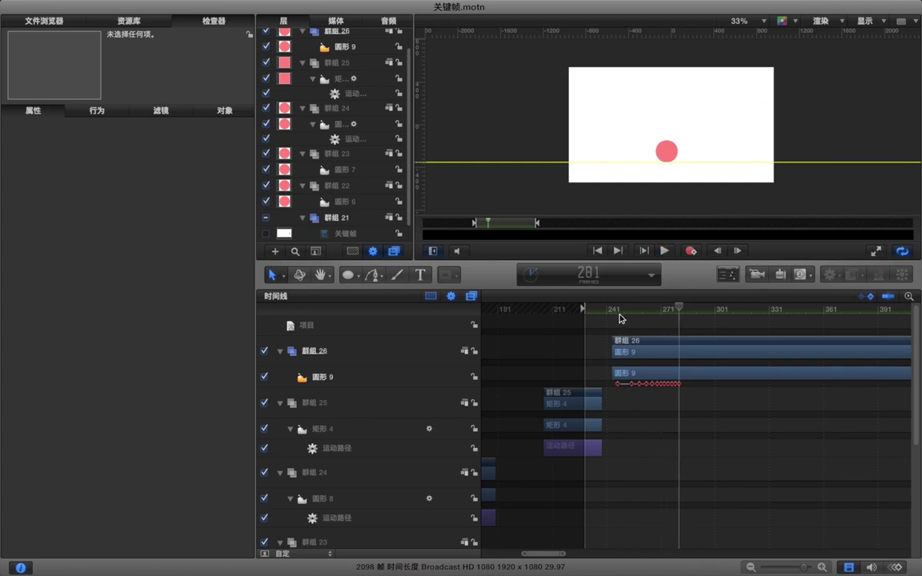
{"action": "key", "text": "space"}
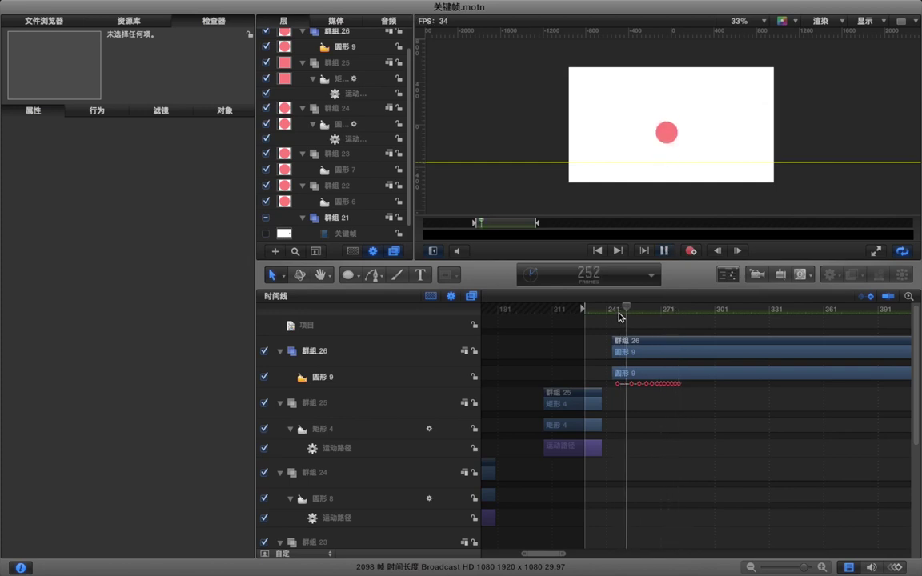
- Move the first position keyframe of 圆形 9 to frame 249 and play back the shortened drop
{"action": "left_click", "coordinate": [620, 312]}
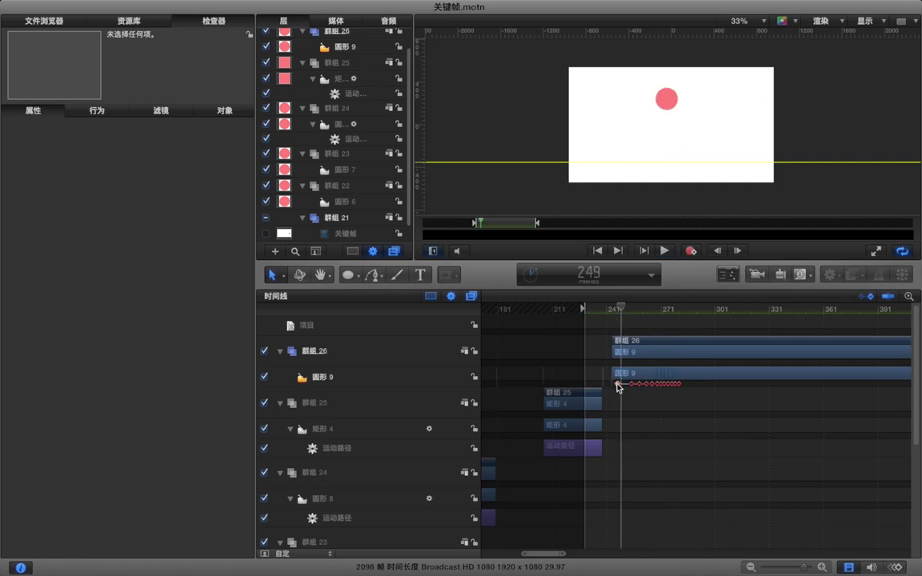
{"action": "left_click_drag", "start_coordinate": [618, 384], "coordinate": [621, 385]}
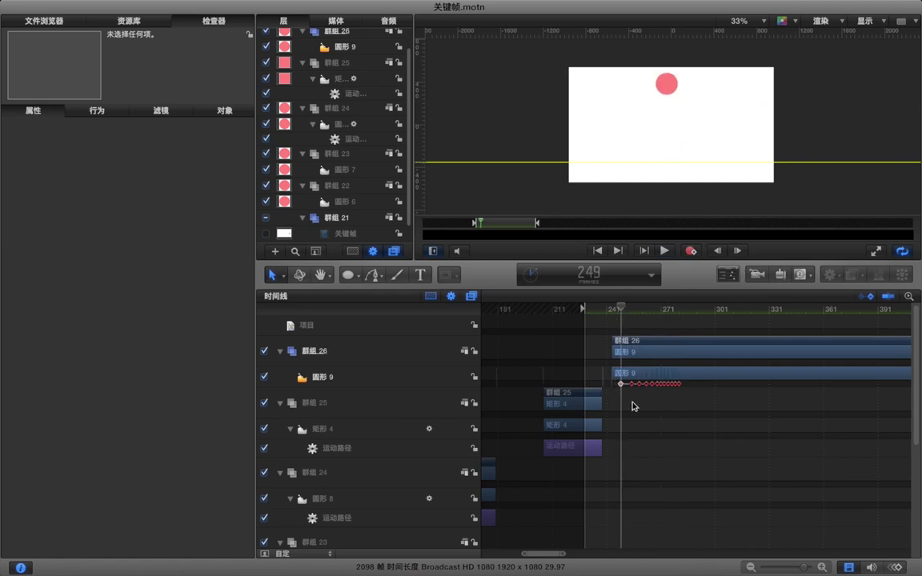
{"action": "key", "text": "space"}
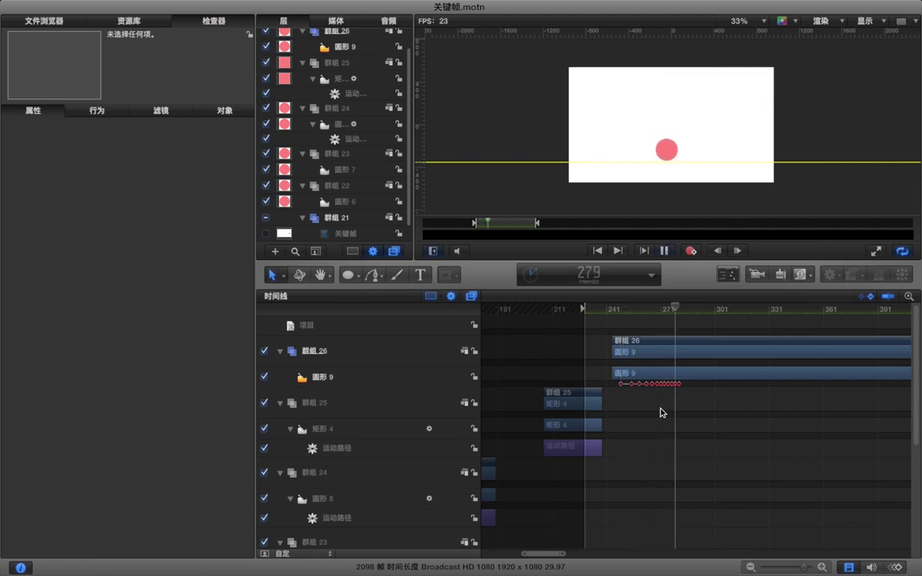
{"action": "key", "text": "space"}
- Move the first position keyframe of 圆形 9 to frame 252 to shorten the initial drop, and deselect the circle
{"action": "left_click", "coordinate": [701, 384]}
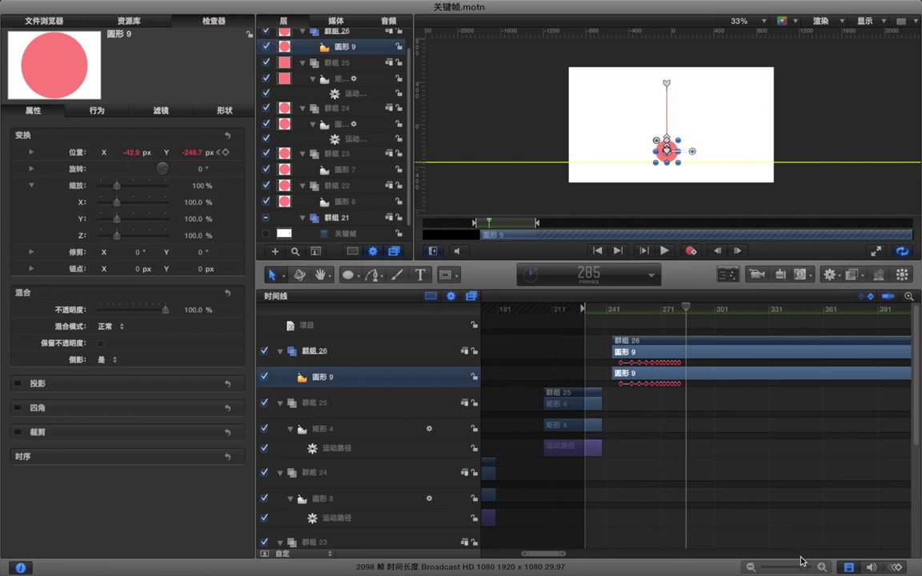
{"action": "left_click_drag", "start_coordinate": [807, 570], "coordinate": [811, 570]}
{"action": "left_click_drag", "start_coordinate": [592, 309], "coordinate": [538, 368]}
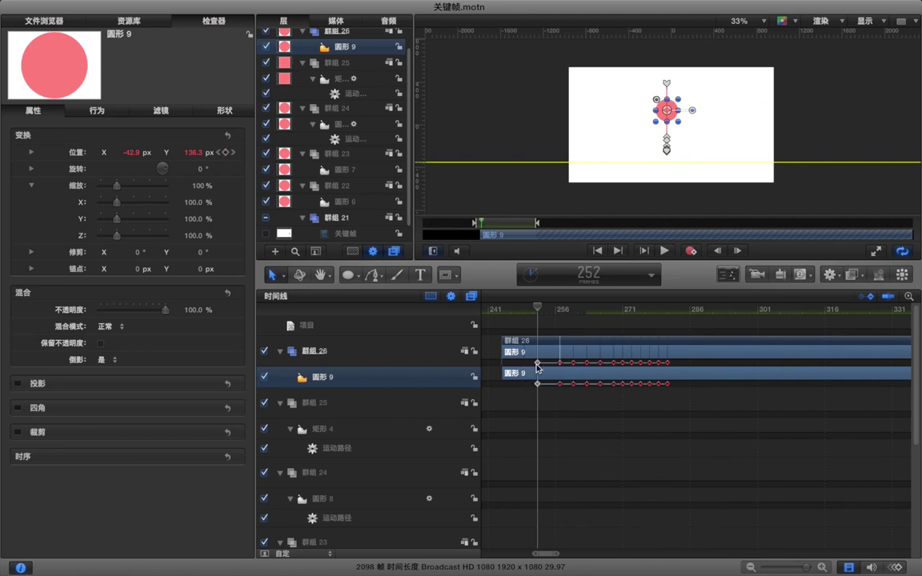
{"action": "left_click", "coordinate": [575, 428]}
- Replay the bounce from about frame 250 several times to review the faster drop
{"action": "left_click", "coordinate": [530, 312]}
{"action": "key", "text": "space"}
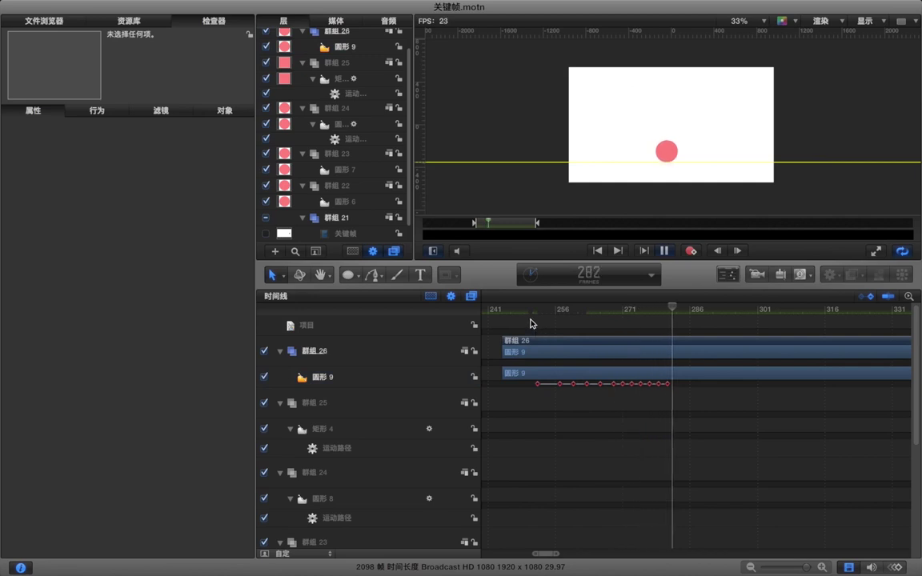
{"action": "left_click", "coordinate": [529, 312]}
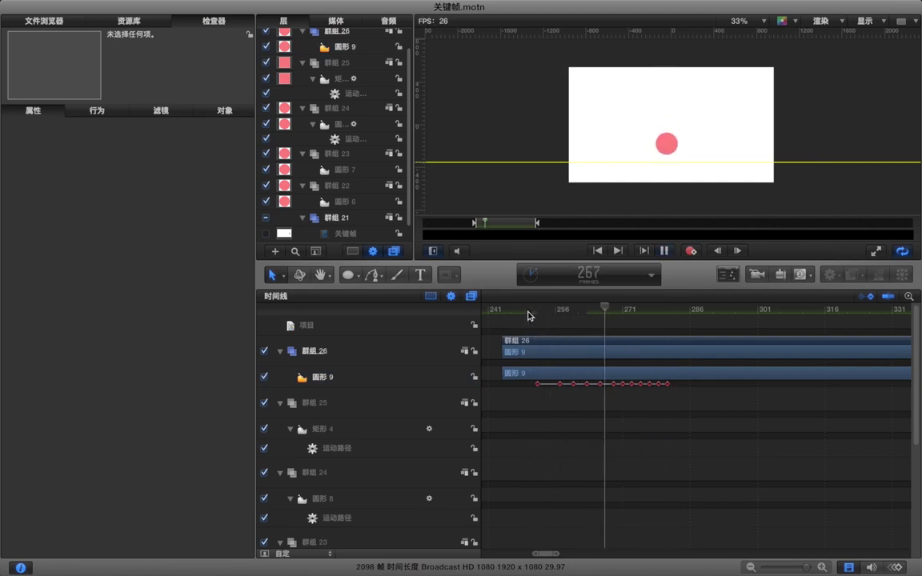
{"action": "left_click", "coordinate": [529, 312]}
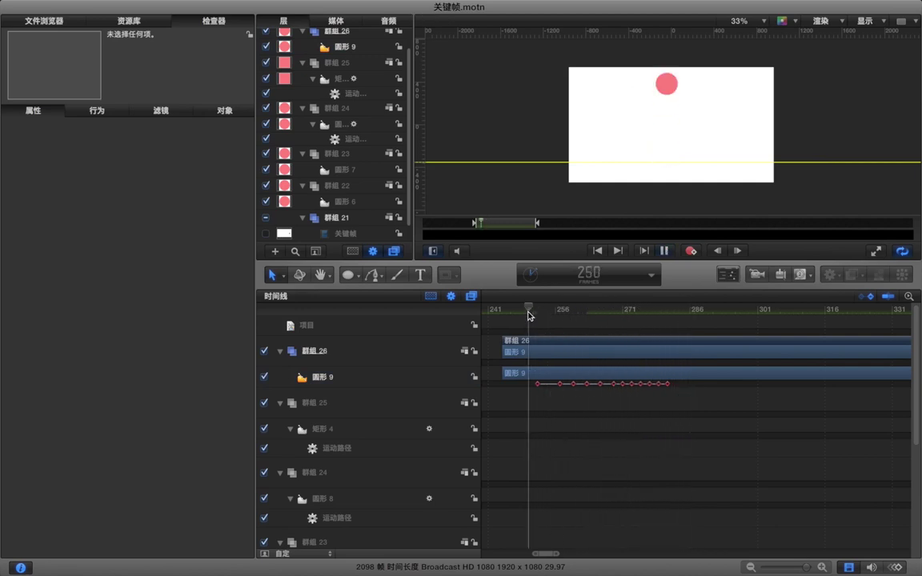